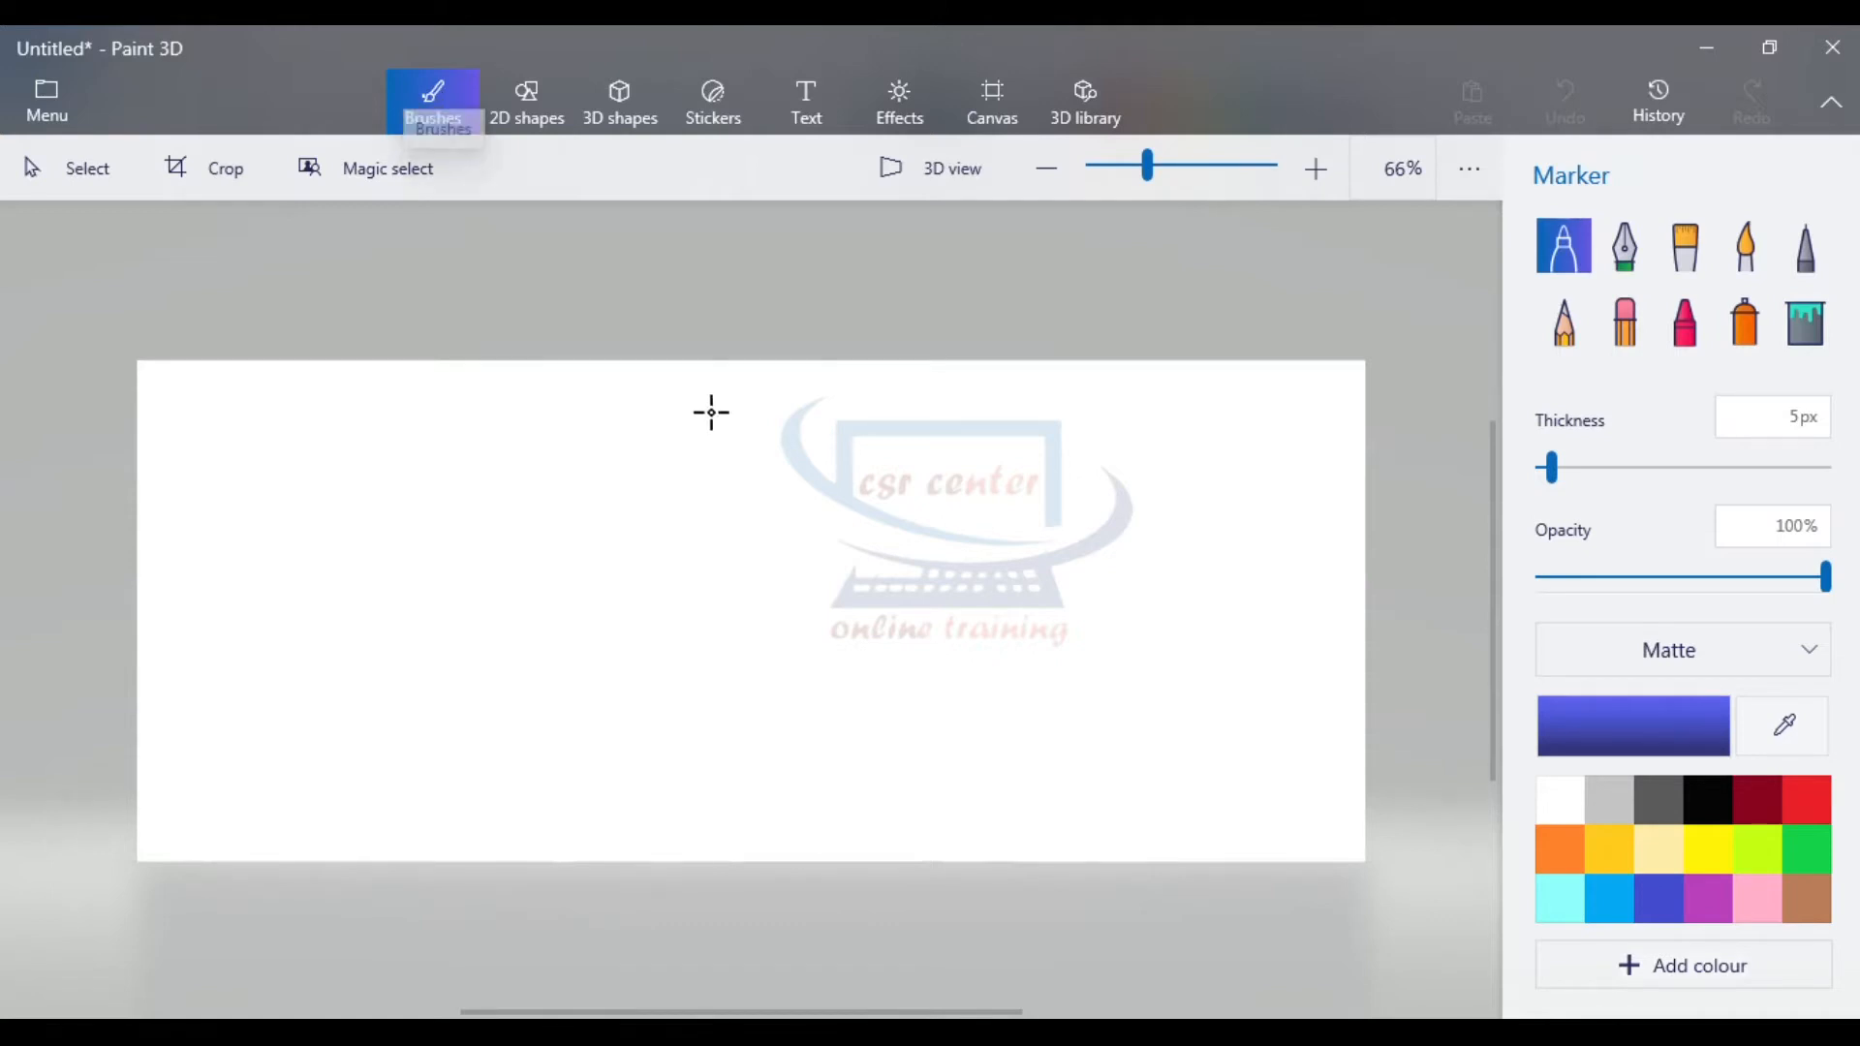
- Draw a blue horizontal line with a handwritten letter A beneath it, using the marker at 5 px thickness
left_click_drag(1155, 174, 1161, 173)
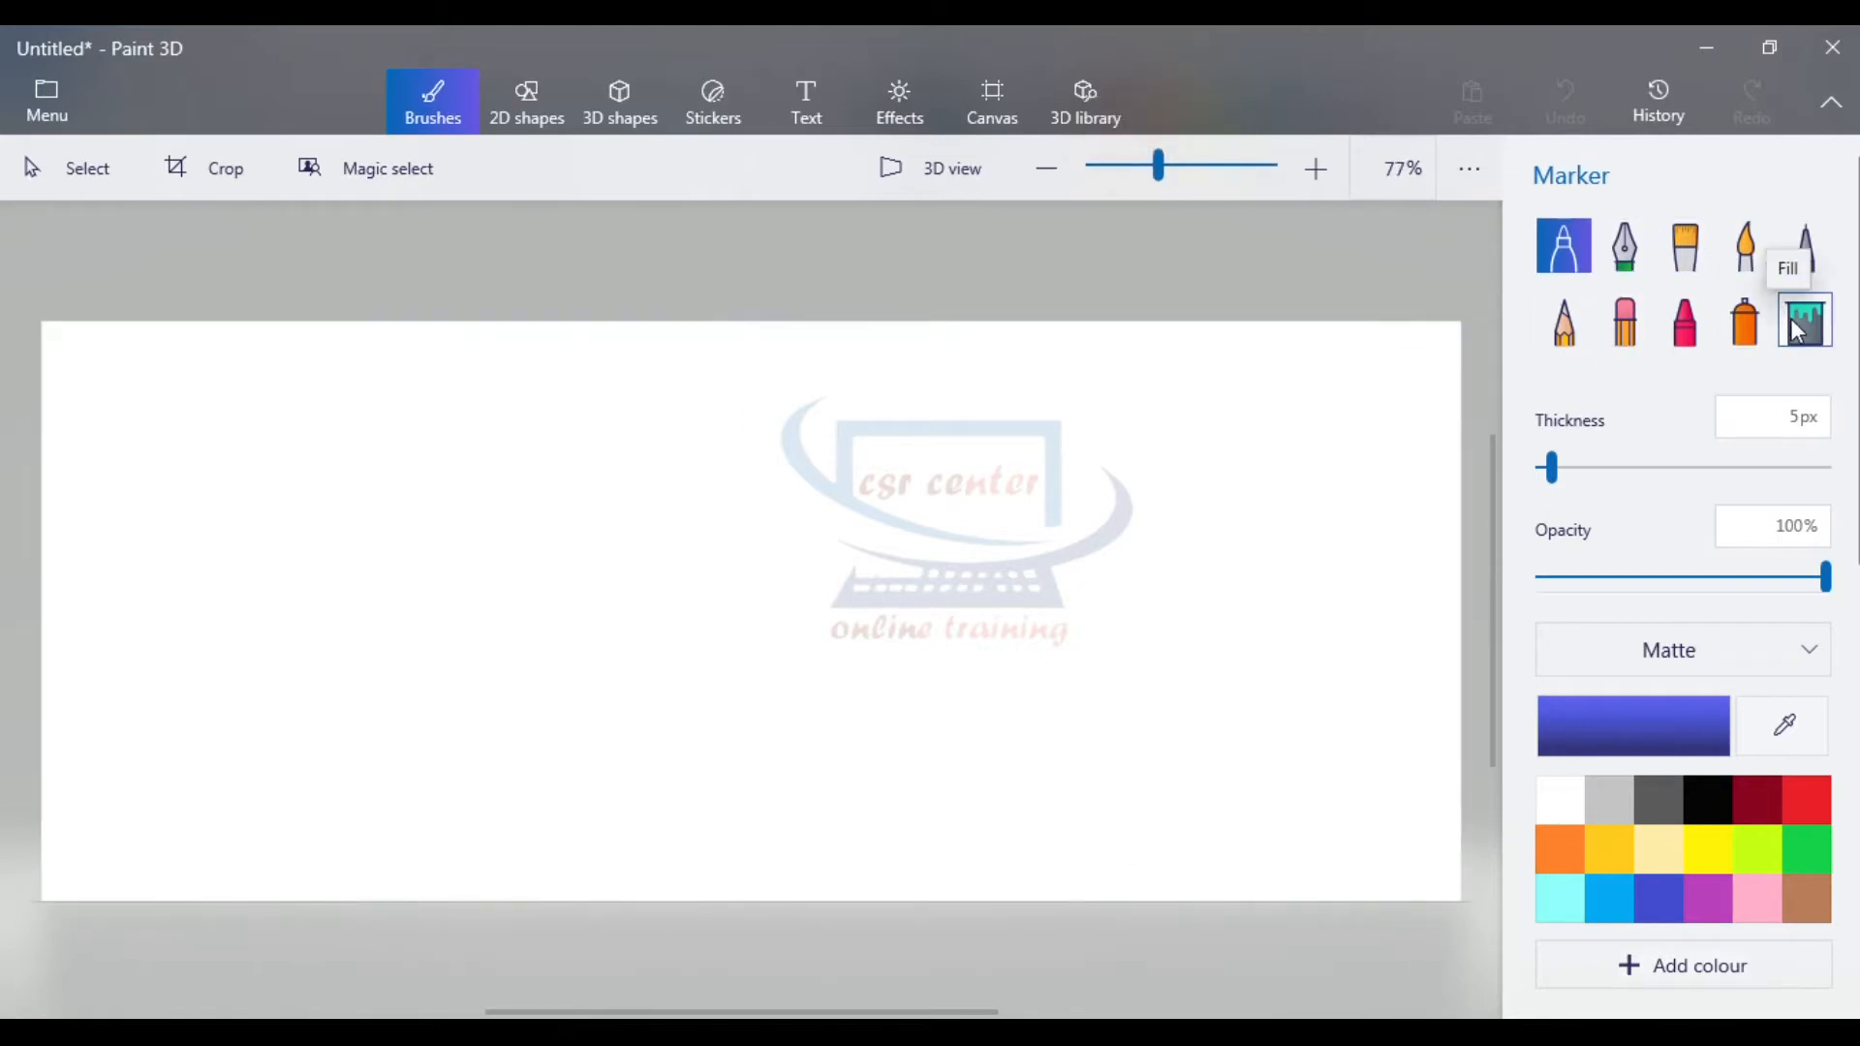
left_click_drag(195, 407, 384, 407)
left_click_drag(579, 408, 601, 407)
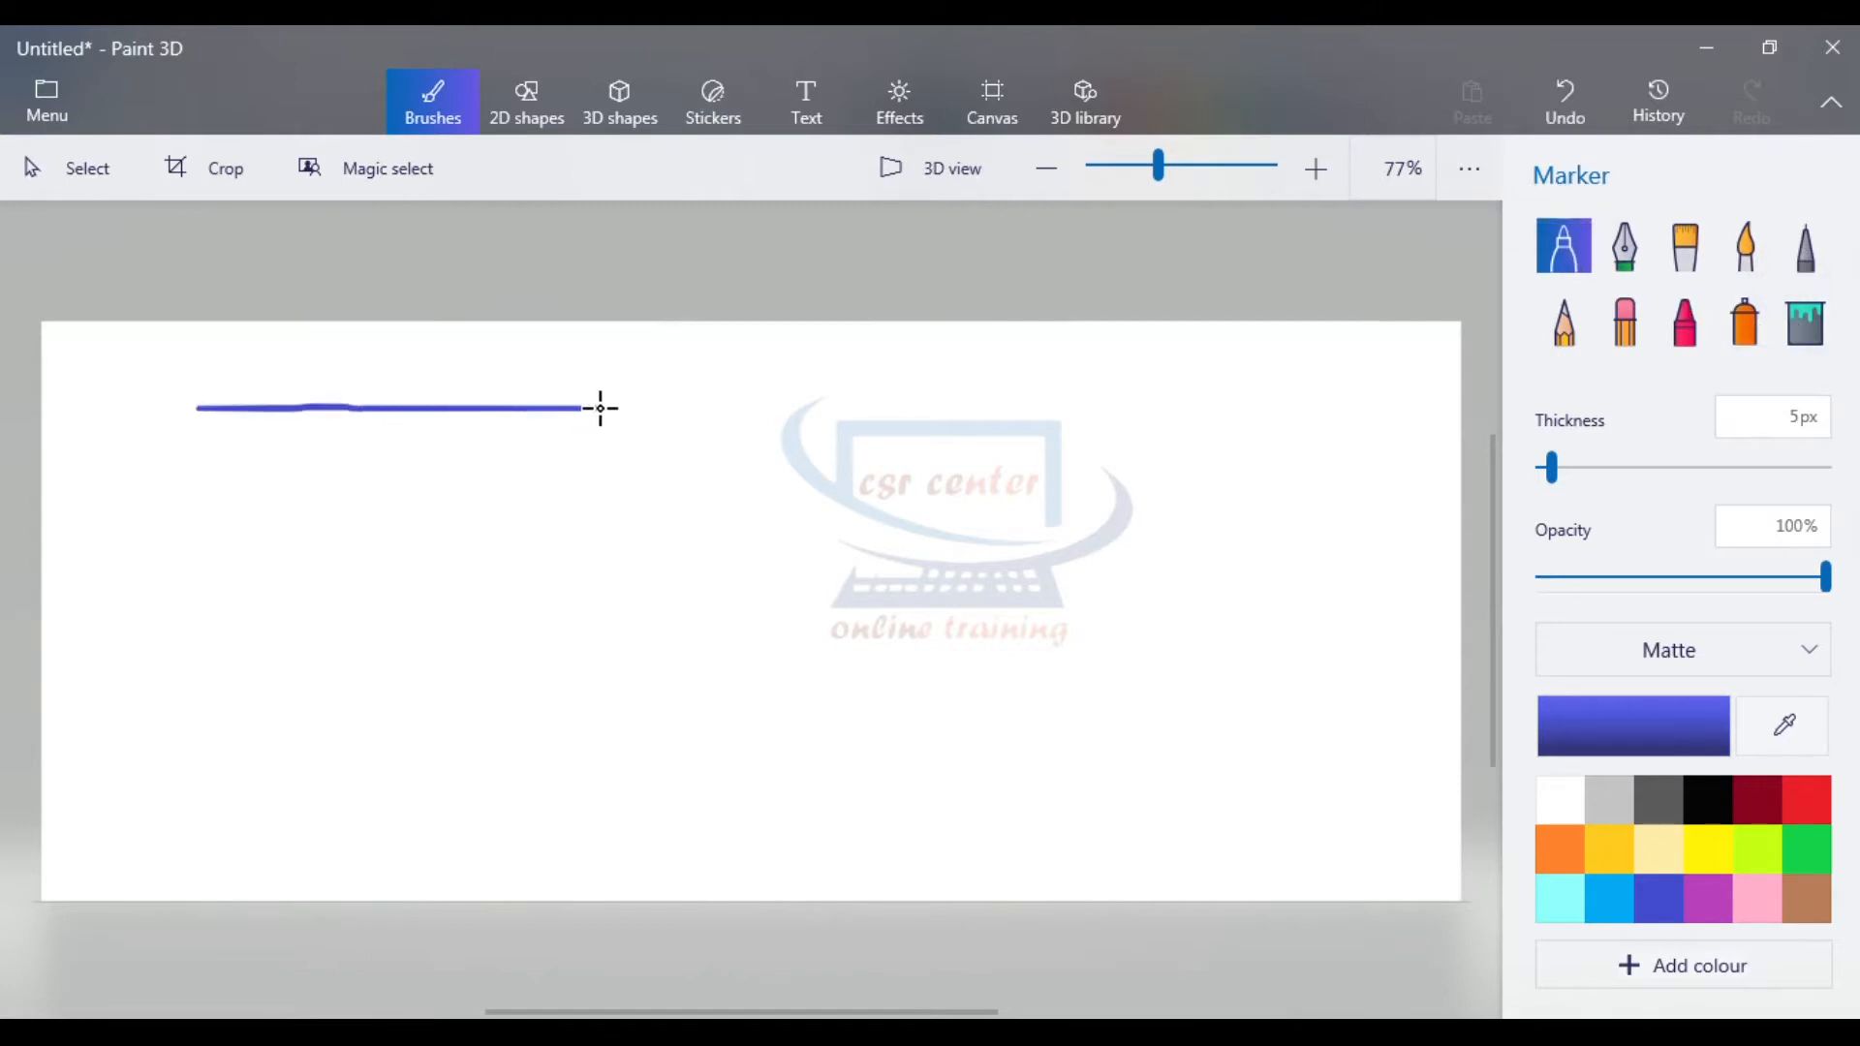
mouse_move(274, 614)
left_mouse_down()
mouse_move(391, 502)
mouse_move(463, 570)
left_mouse_up()
left_click_drag(313, 548, 404, 485)
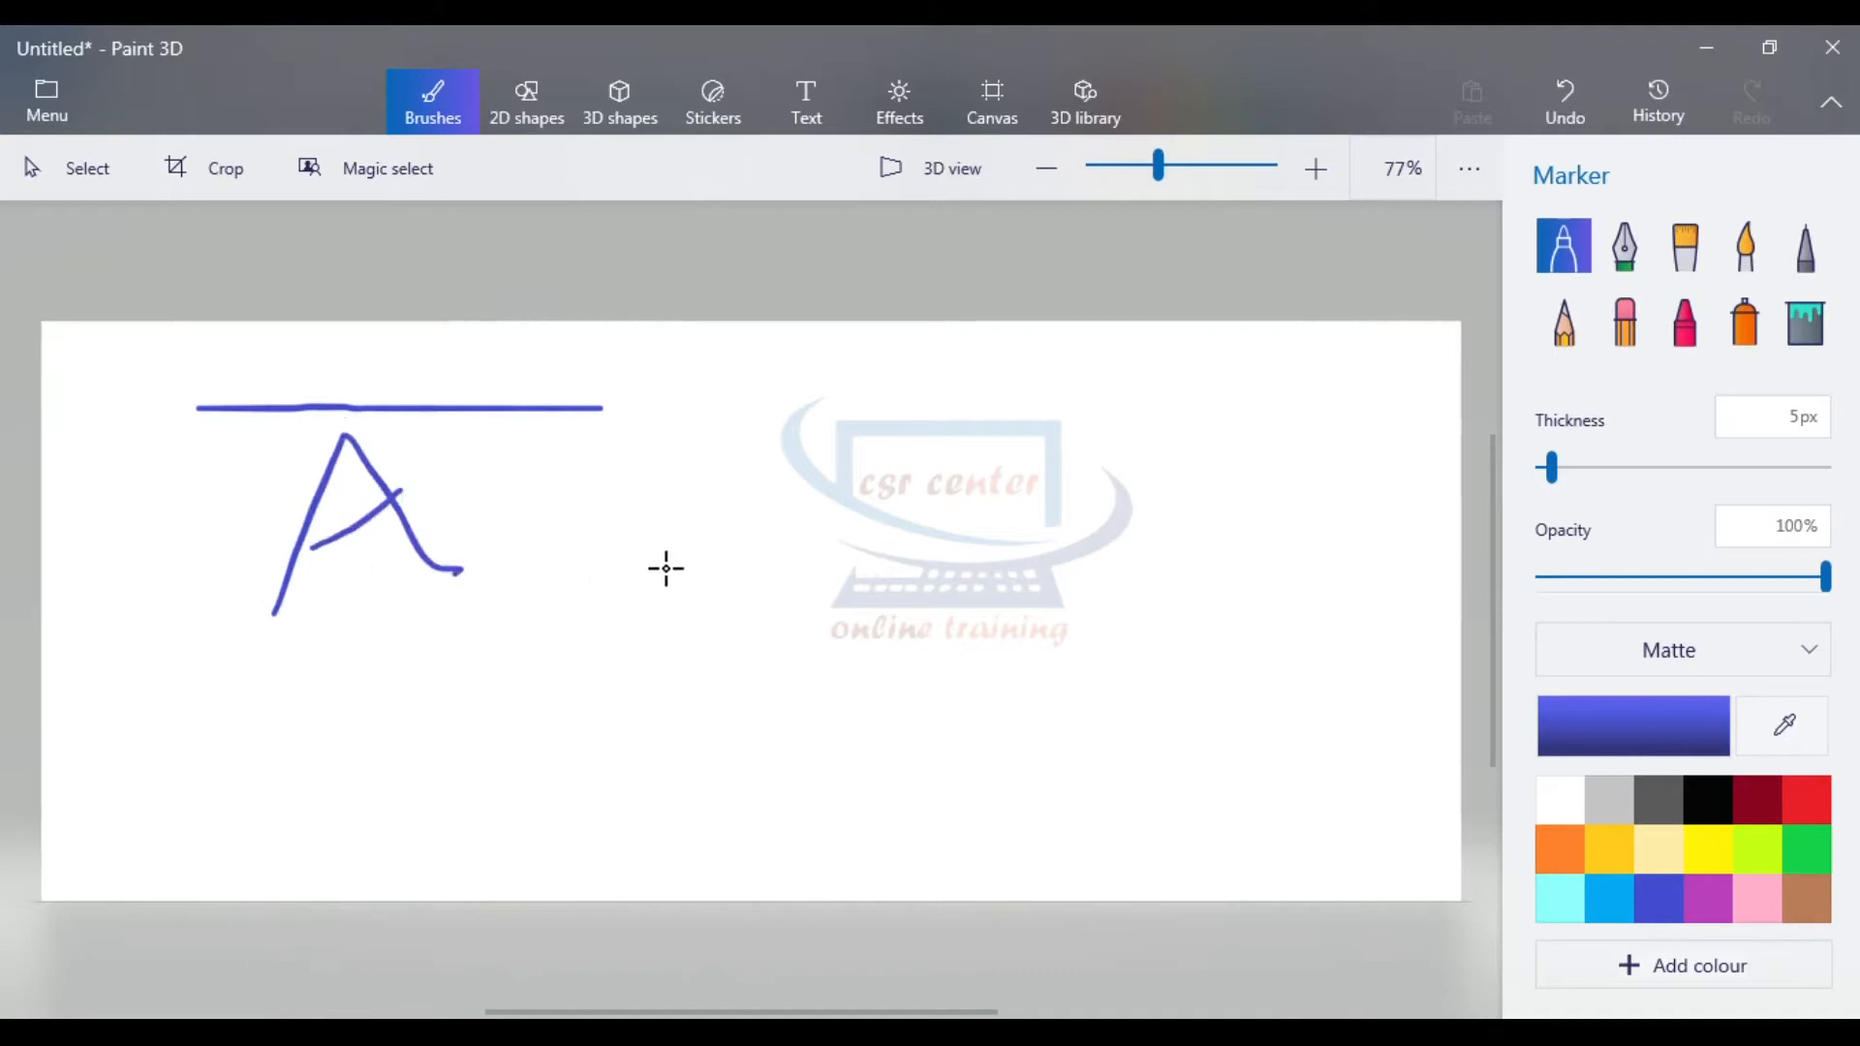
- Draw three thicker blue marker strokes beside the letter A, increasing the thickness up to 38 px
left_click_drag(1551, 469, 1561, 469)
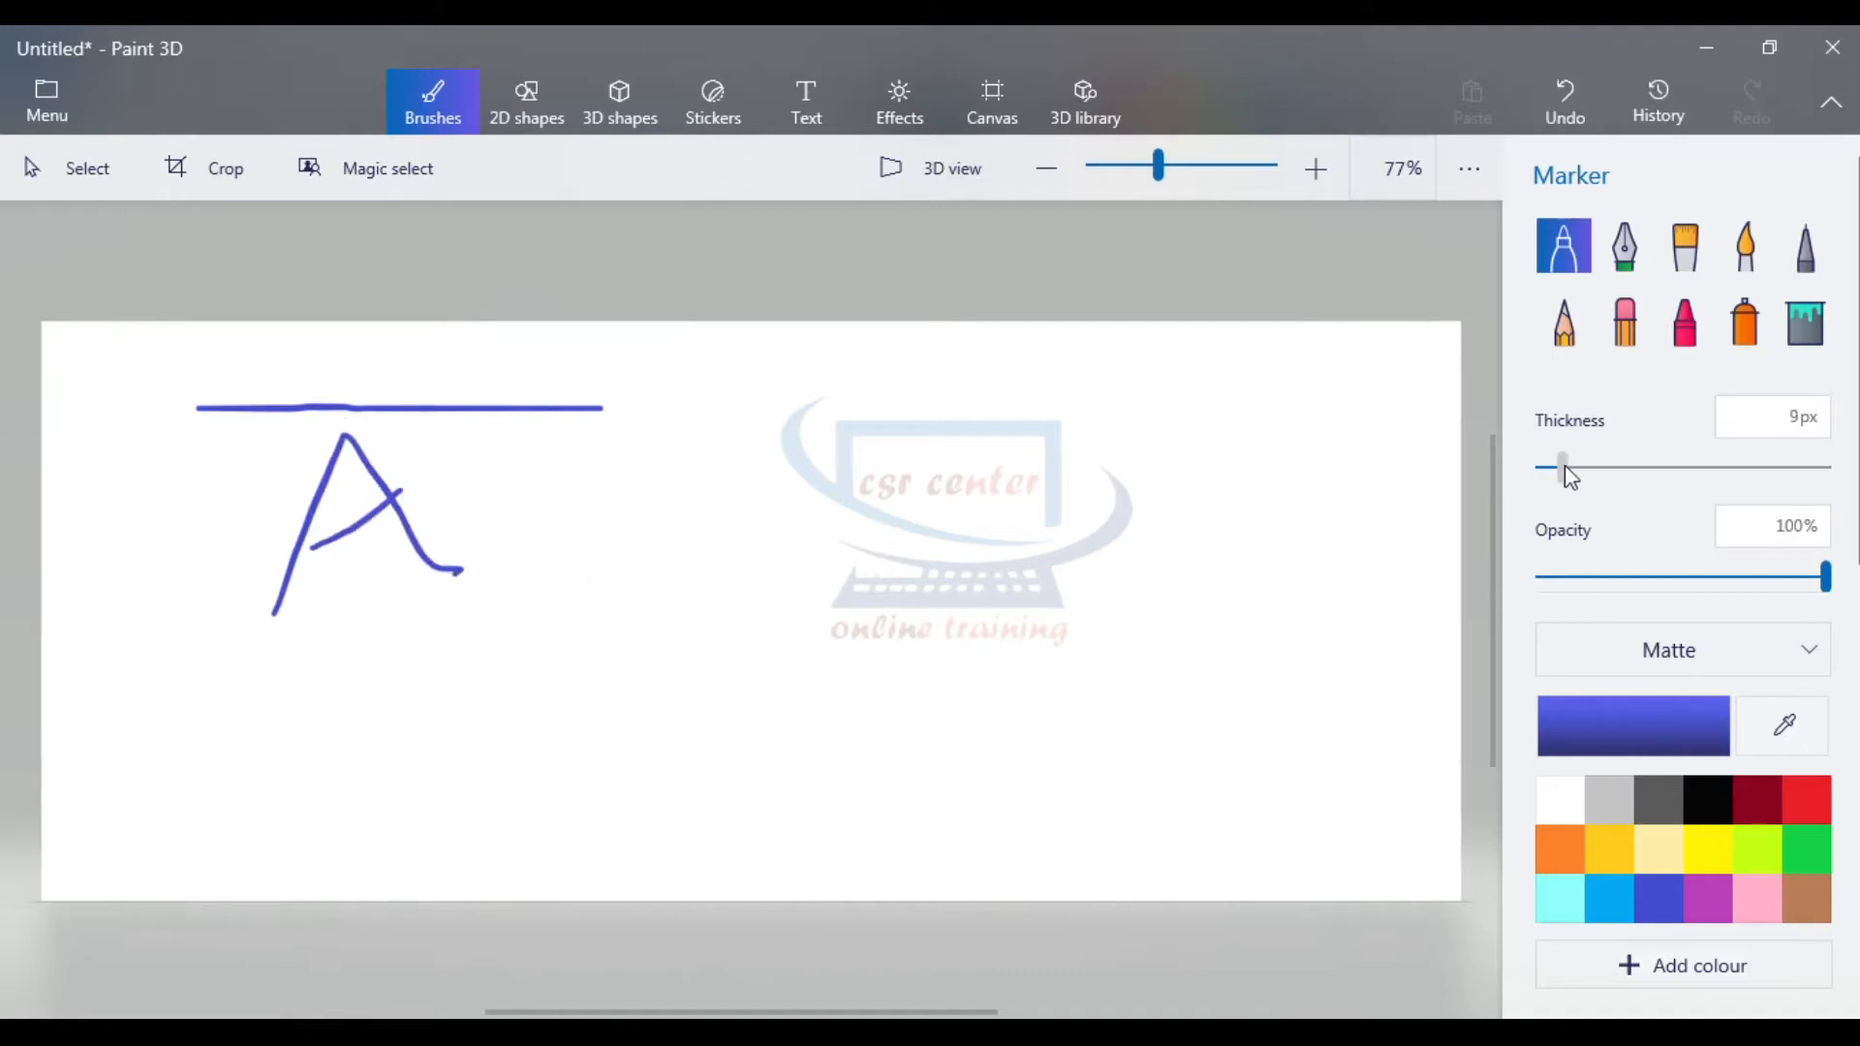
left_click_drag(532, 504, 825, 503)
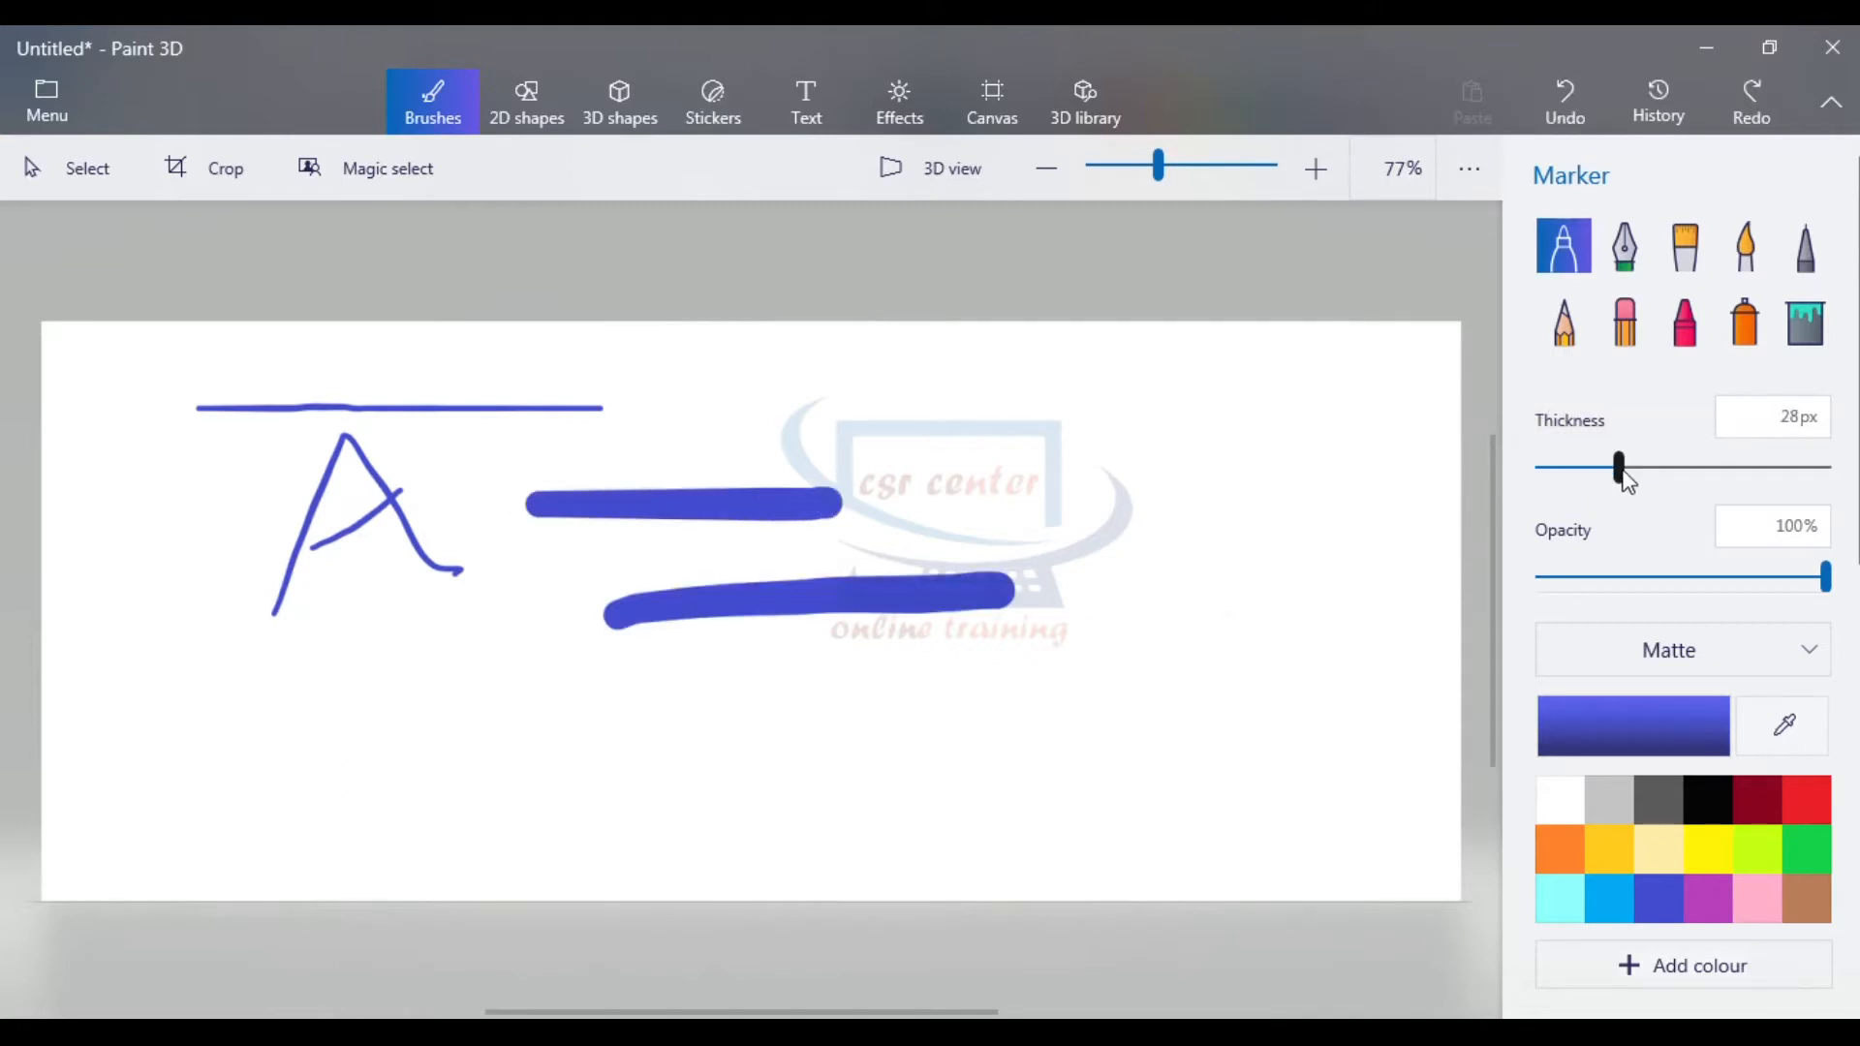
left_click_drag(1625, 475, 1648, 469)
left_click_drag(662, 702, 920, 701)
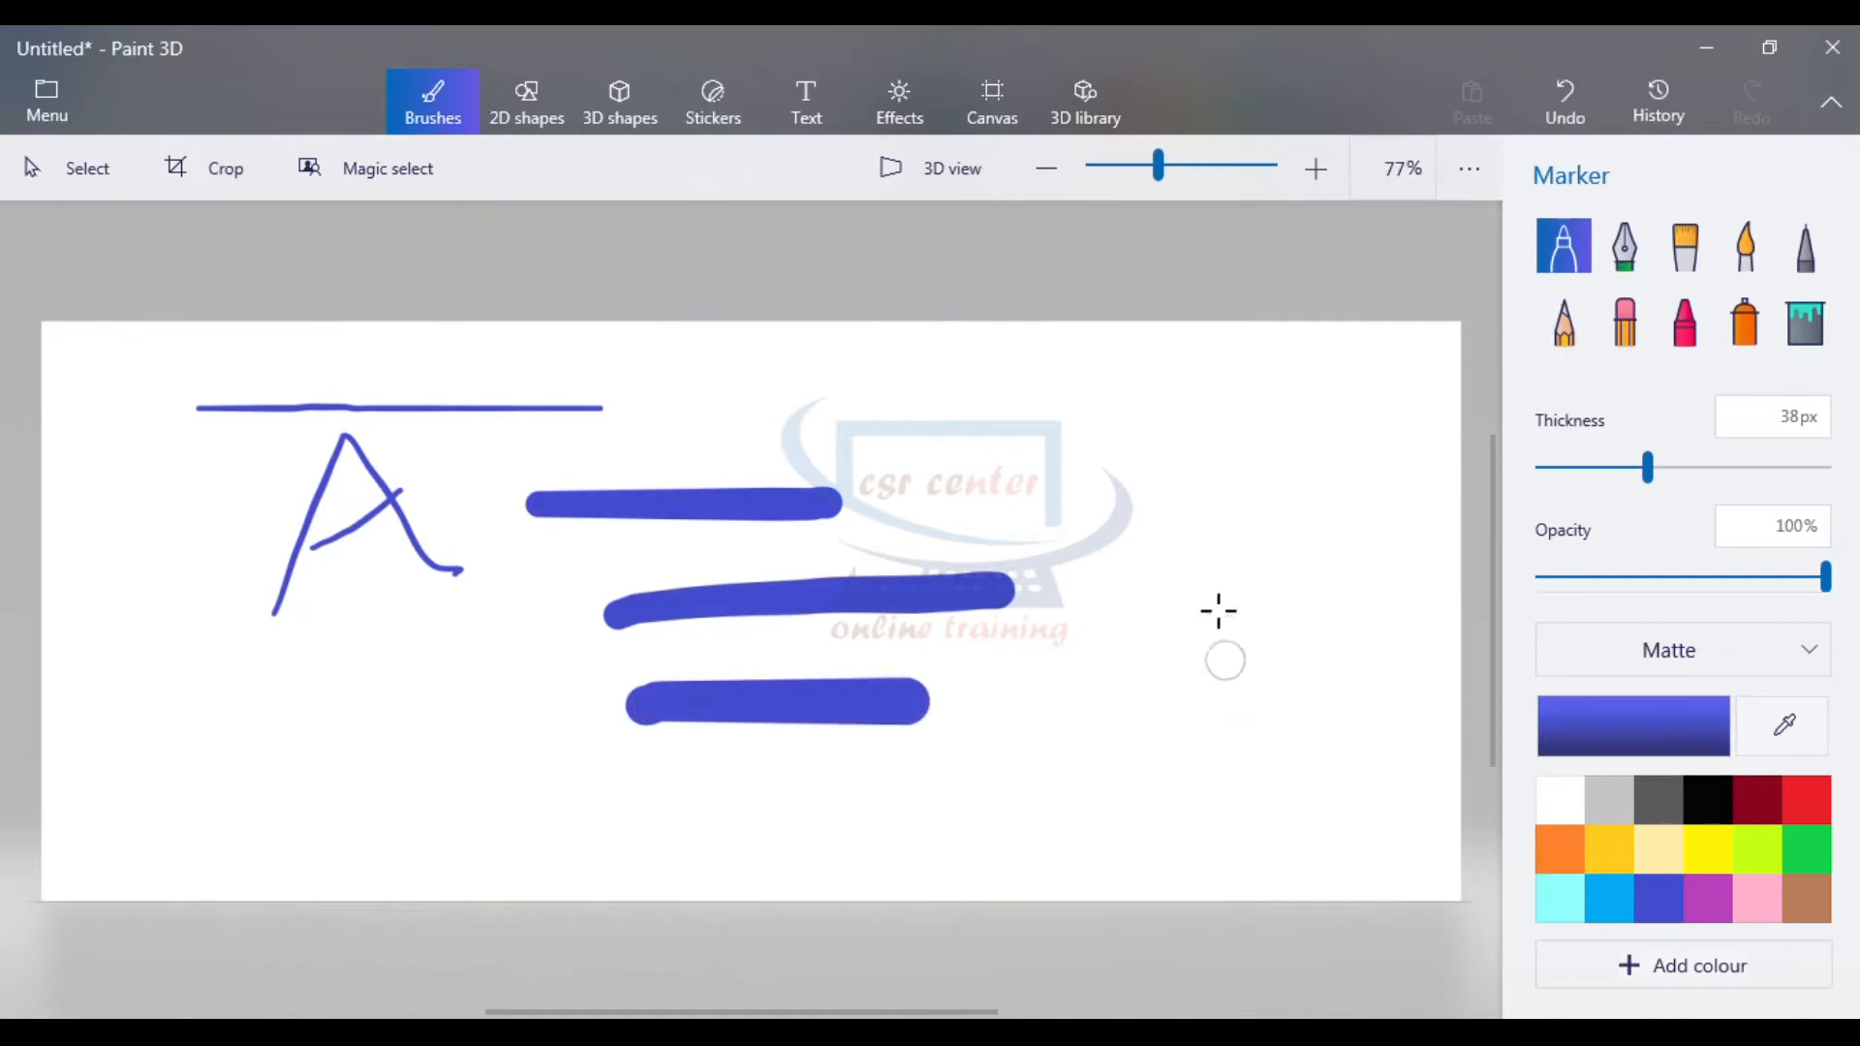
- Place several separate blue marker dots, 38 px thick, in the upper right area of the canvas
left_click(1339, 497)
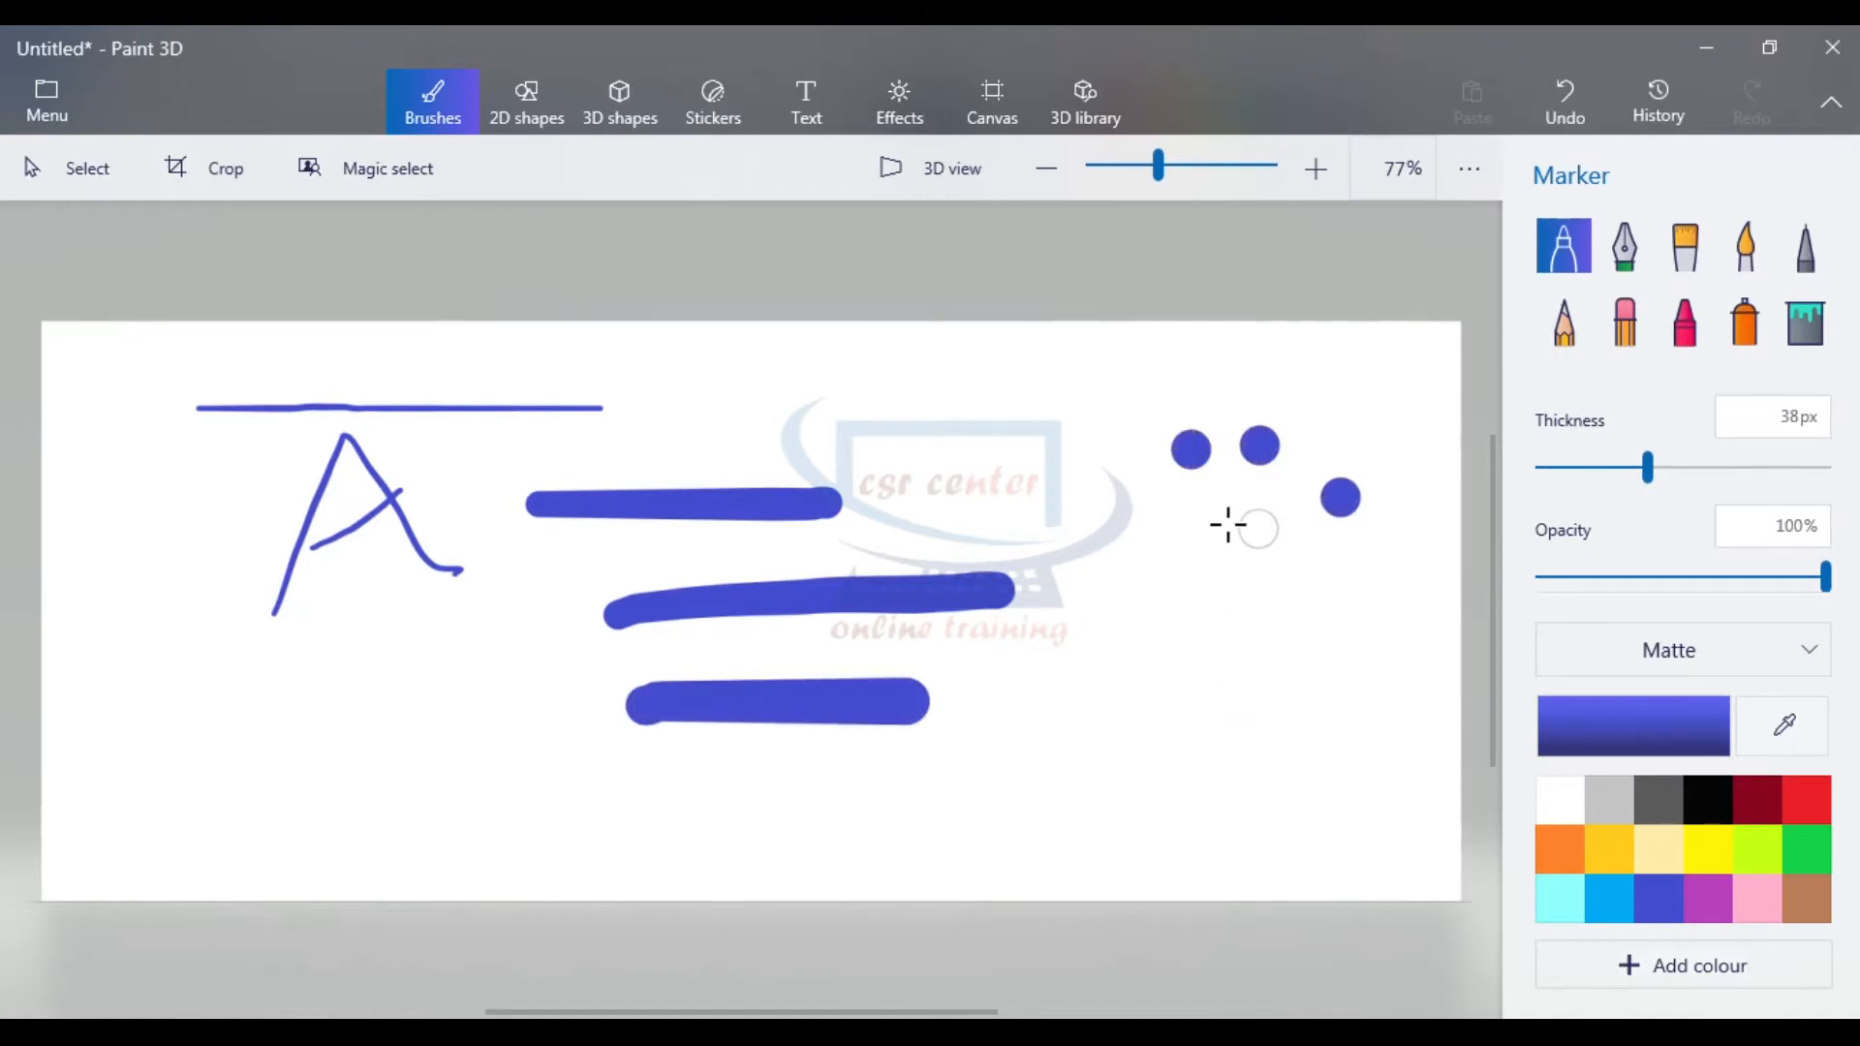
left_click(1257, 509)
left_click(1194, 530)
left_click(1224, 605)
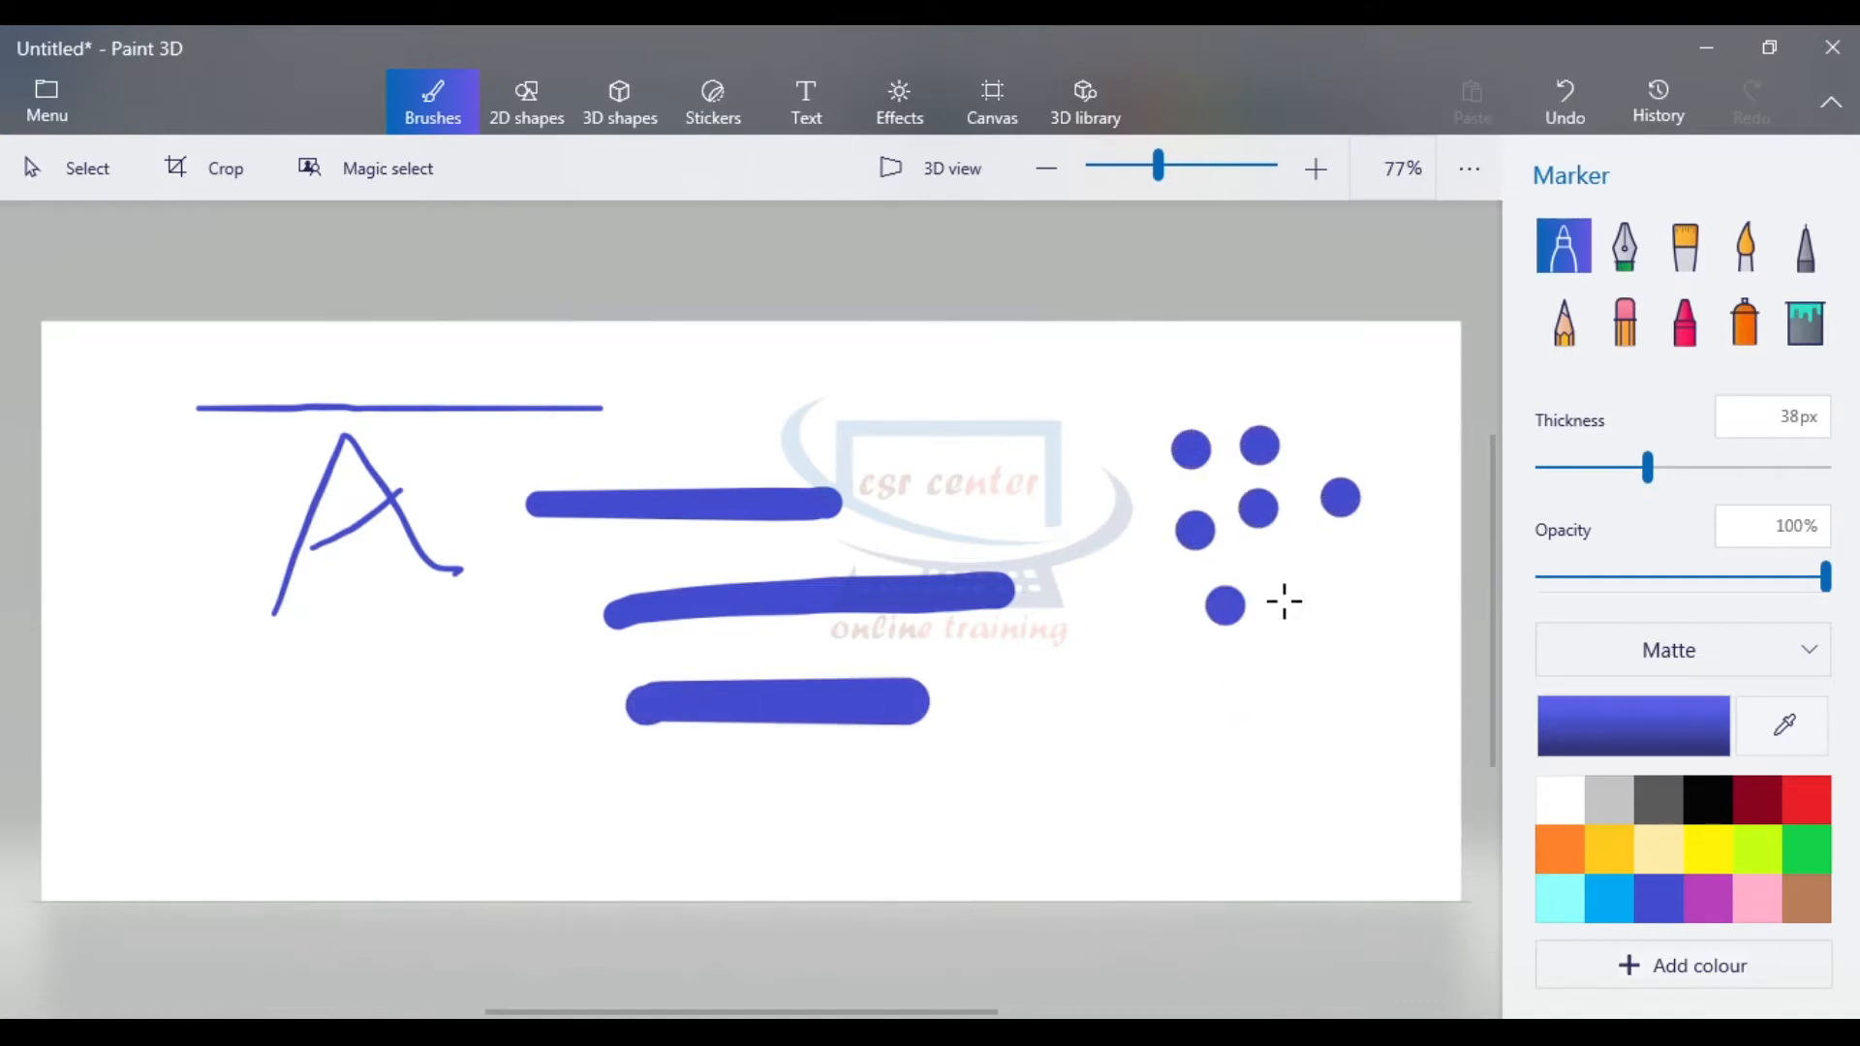
- Undo all the blue dots while keeping the line, the letter A and the three thick strokes
left_click(1567, 89)
left_click(1567, 89)
left_click(1567, 89)
left_click(1567, 89)
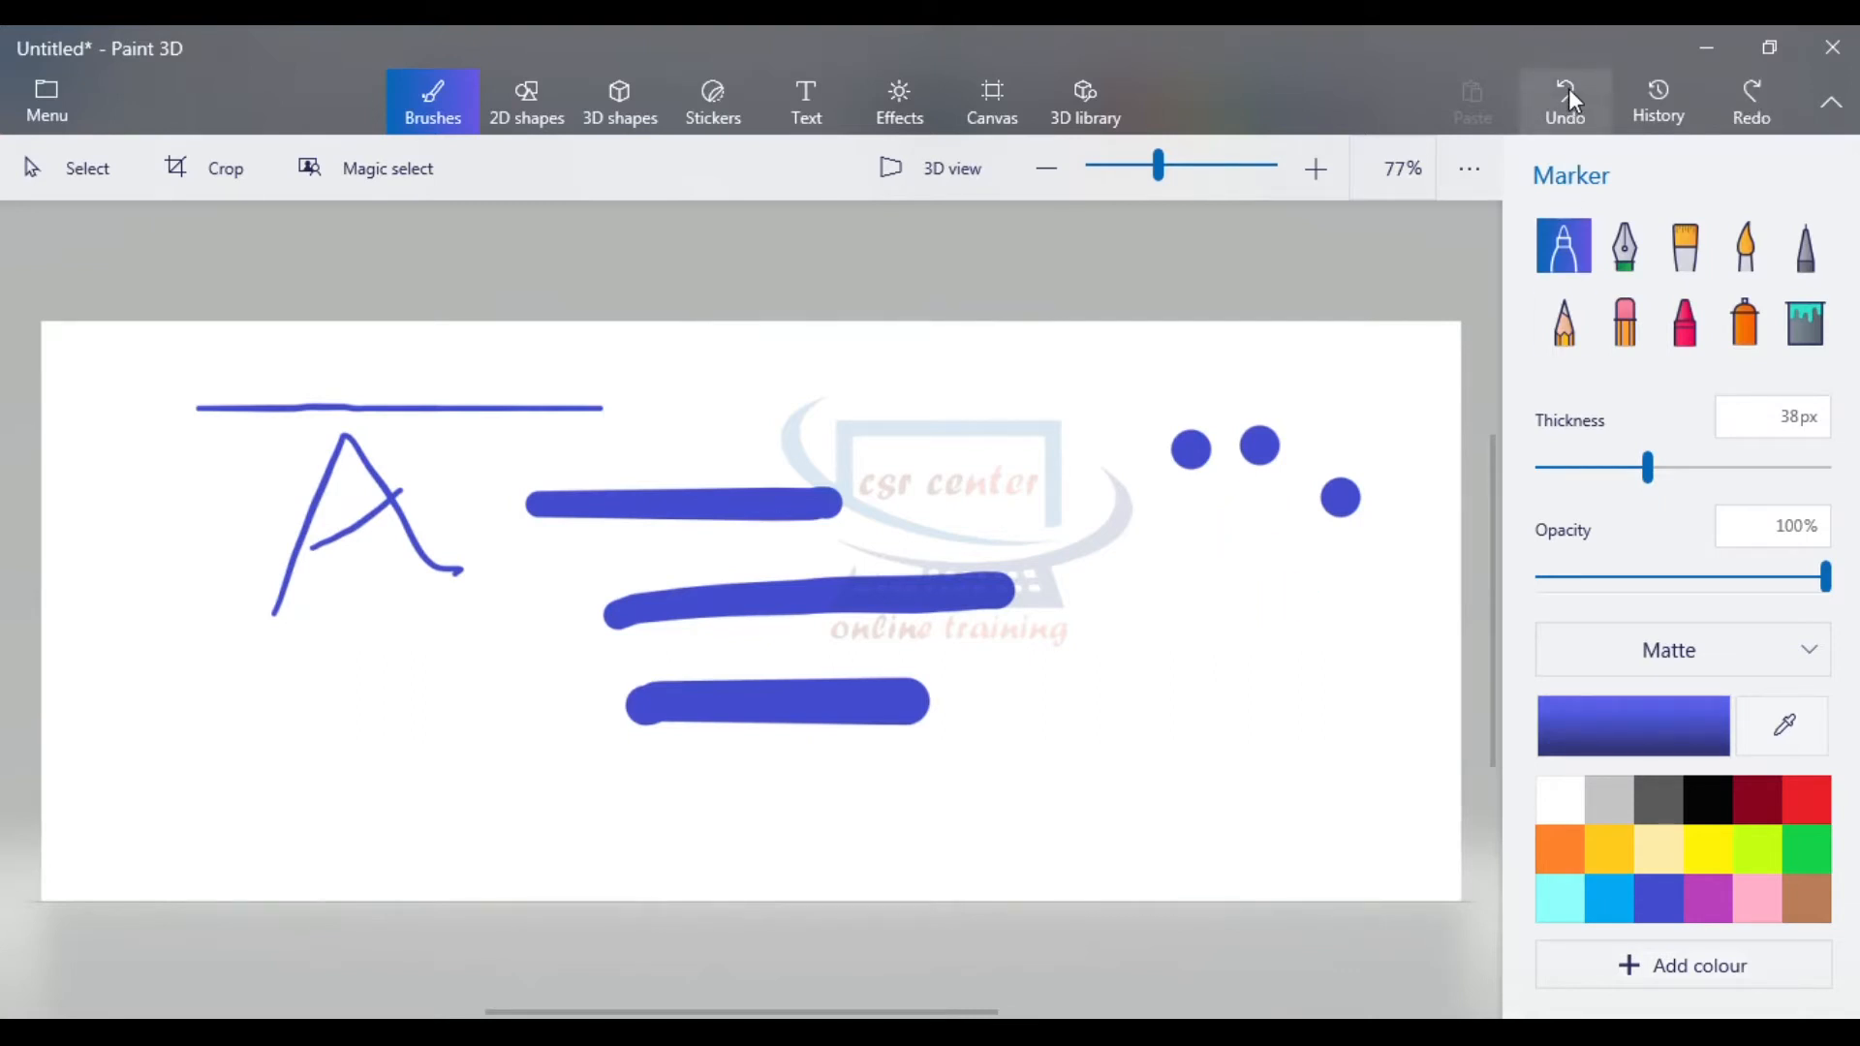
left_click(1567, 89)
left_click(1567, 89)
left_click(1567, 89)
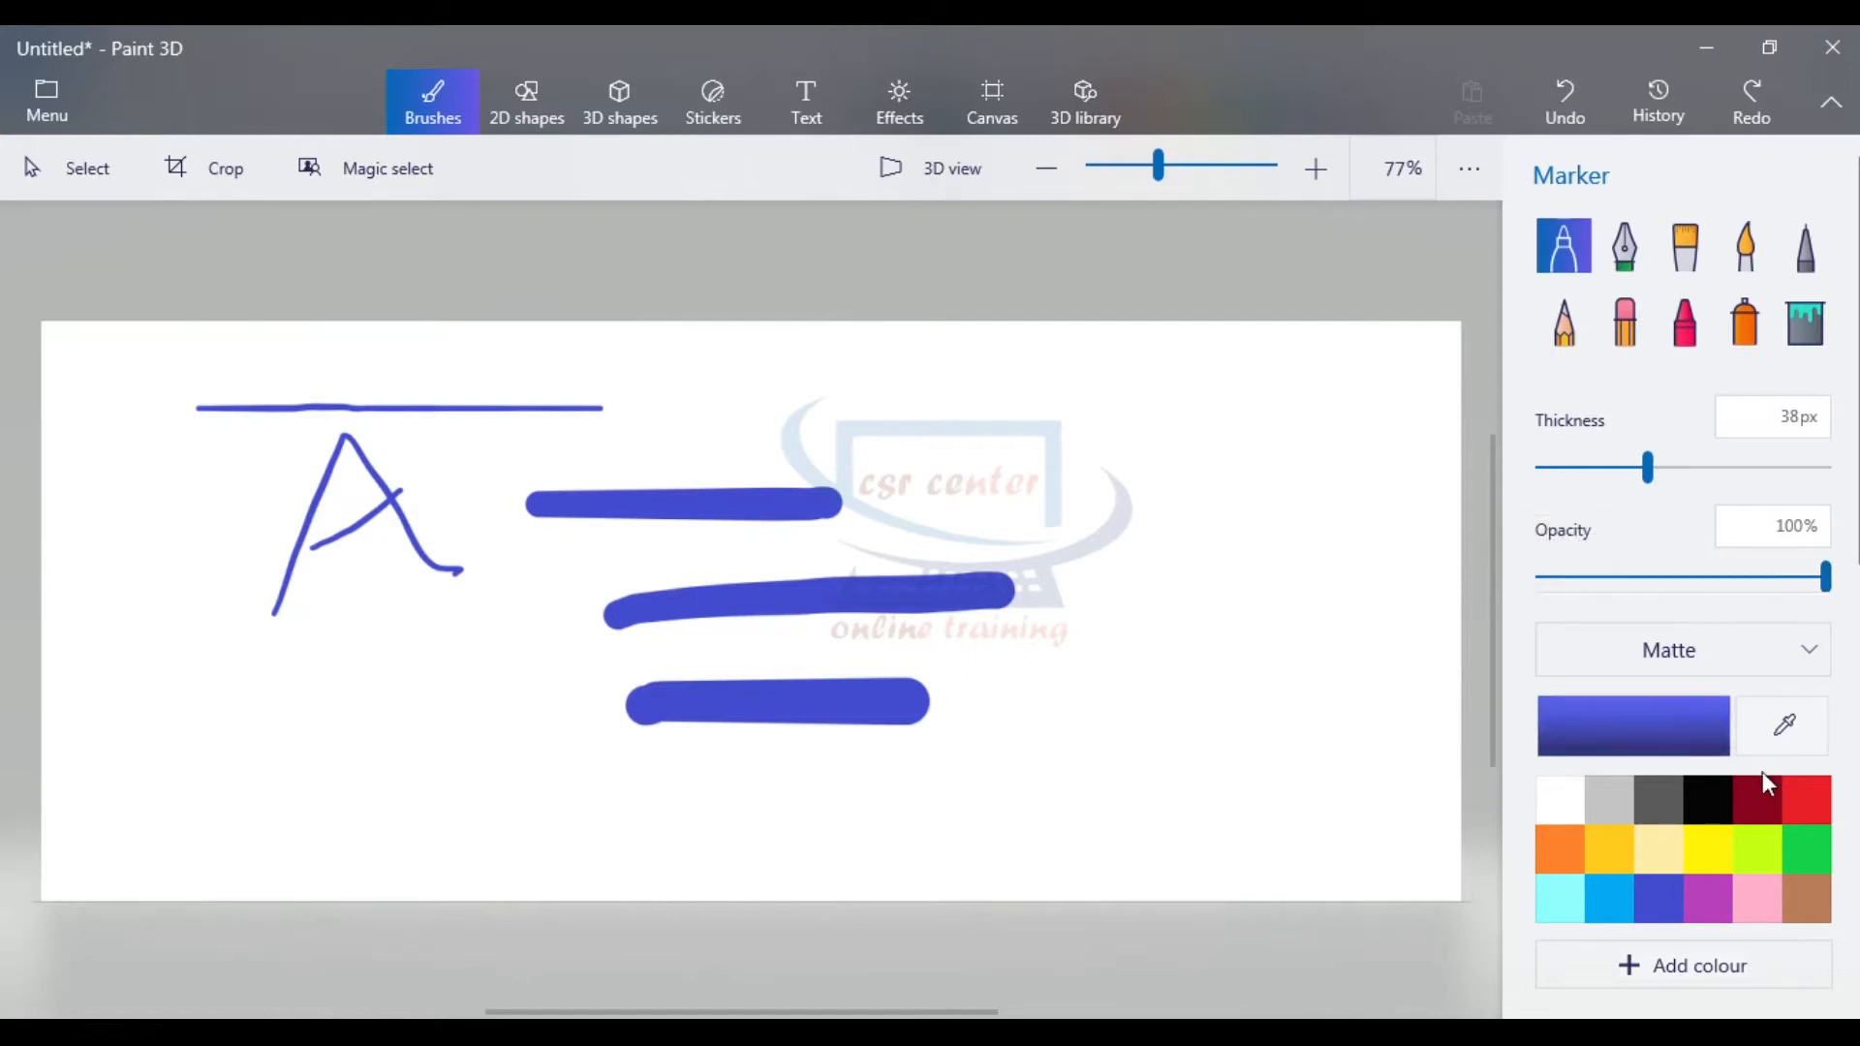
- Place several red marker dots, 38 px thick, in the upper right area of the canvas
left_click(1091, 414)
left_click(1269, 399)
left_click(1376, 455)
left_click(1226, 469)
left_click(1204, 386)
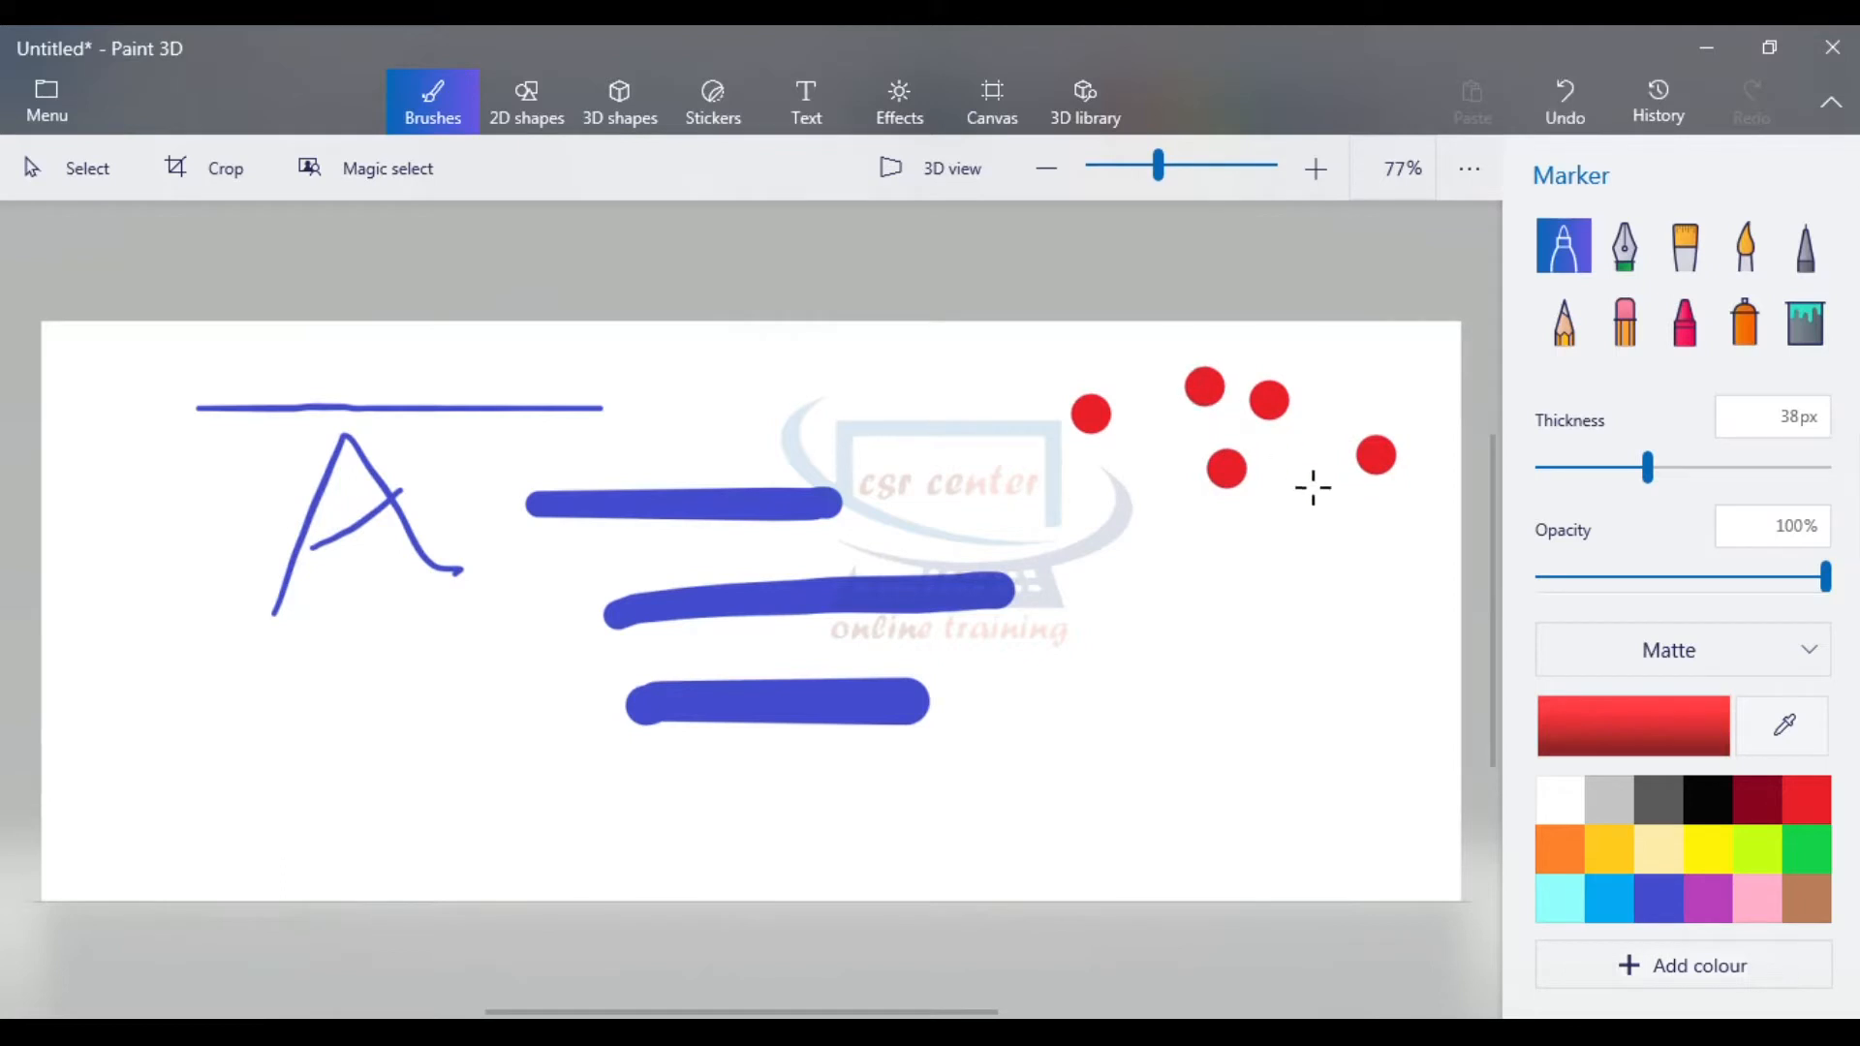
- Paint two horizontal red strokes with the oil brush at 50 px thickness
left_click(1684, 246)
left_click_drag(641, 390, 996, 390)
left_click_drag(901, 524, 1183, 524)
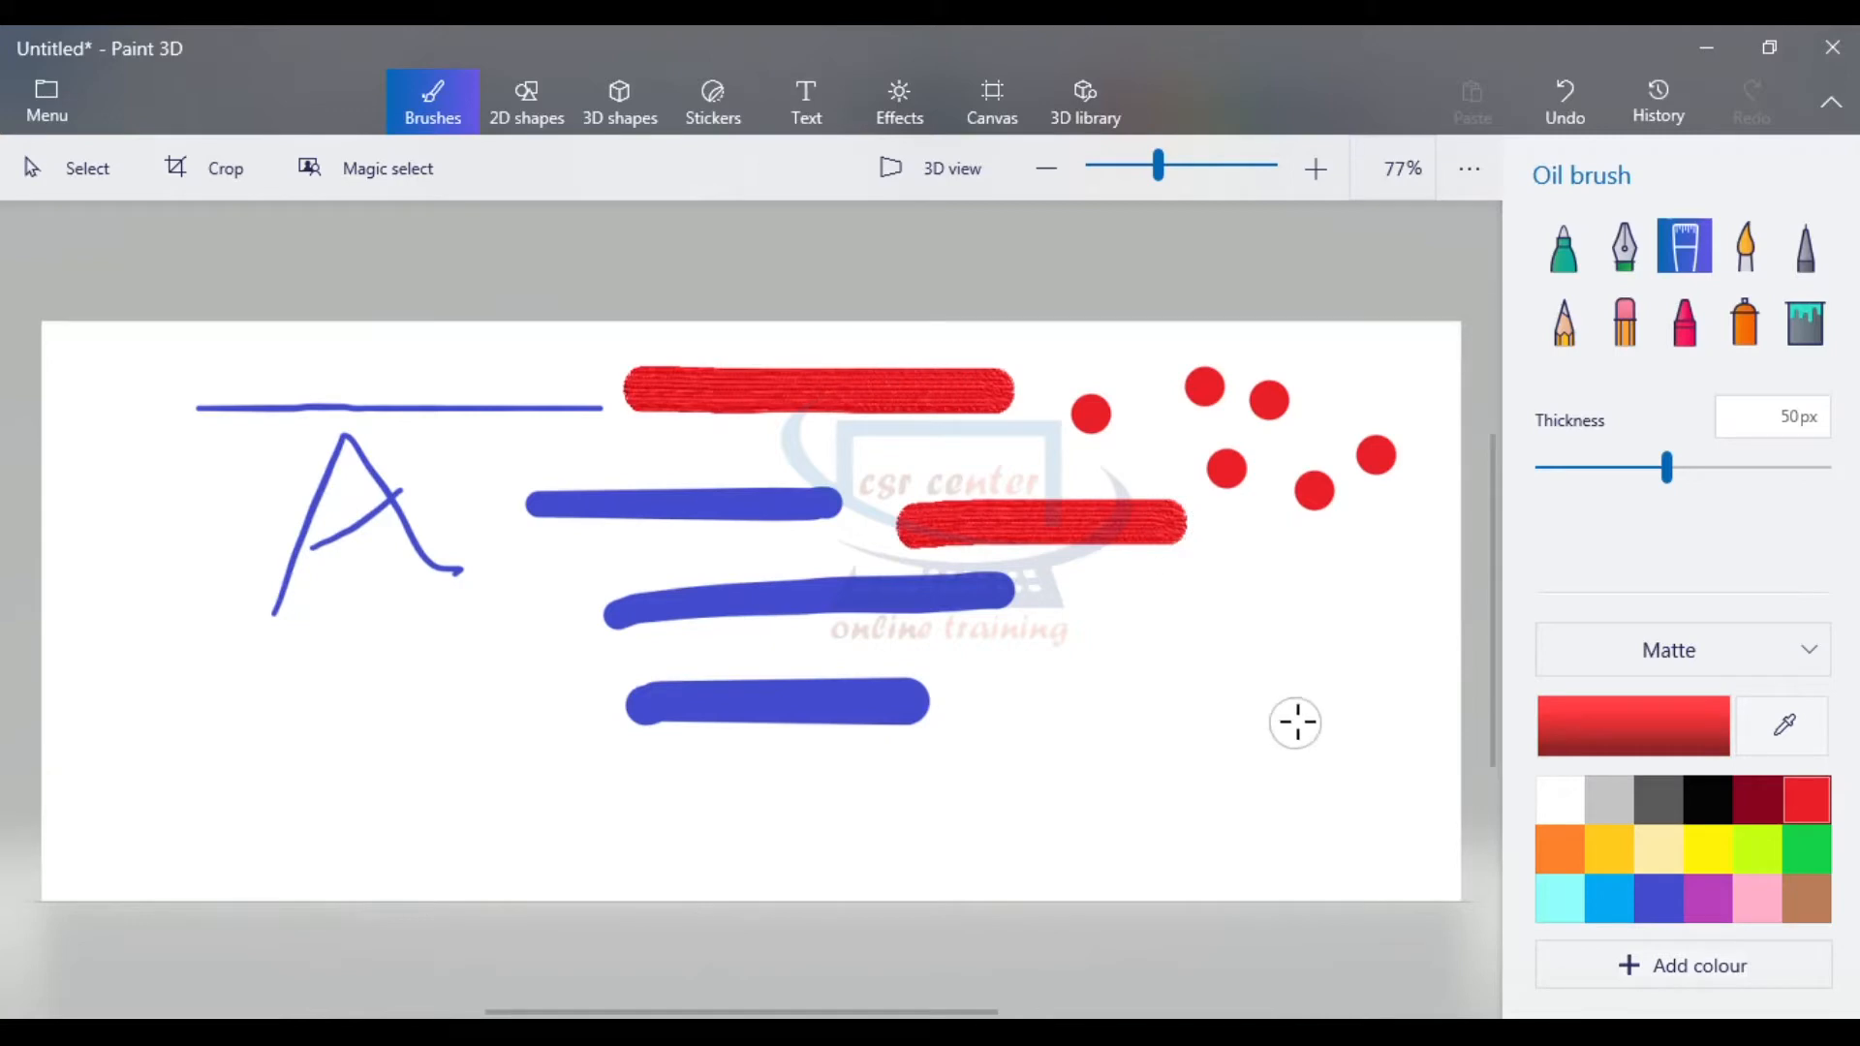
- Clear the whole canvas and paint two horizontal red watercolour strokes, 50 px thick at 75% opacity, in its upper left area
key("ctrl+a")
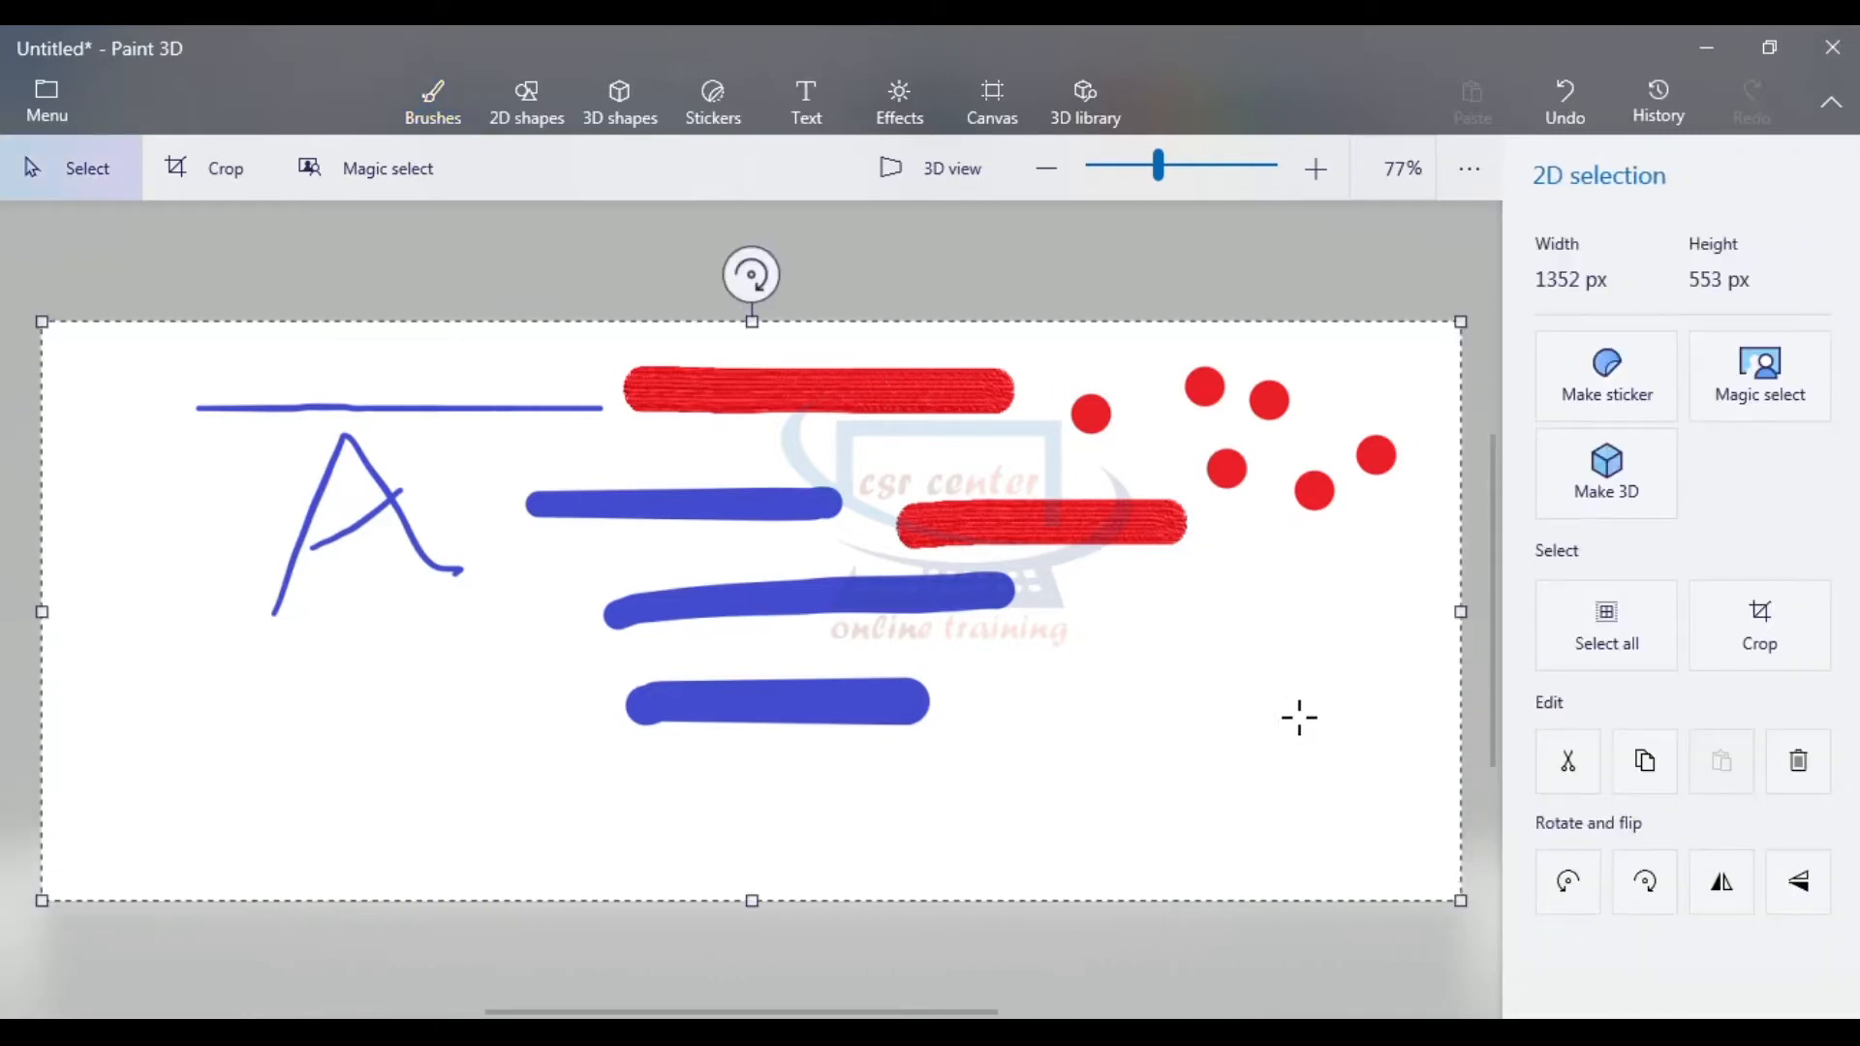
key("Delete")
left_click(1744, 245)
mouse_move(159, 406)
left_mouse_down()
mouse_move(548, 432)
mouse_move(687, 416)
left_mouse_up()
left_click_drag(173, 516, 627, 525)
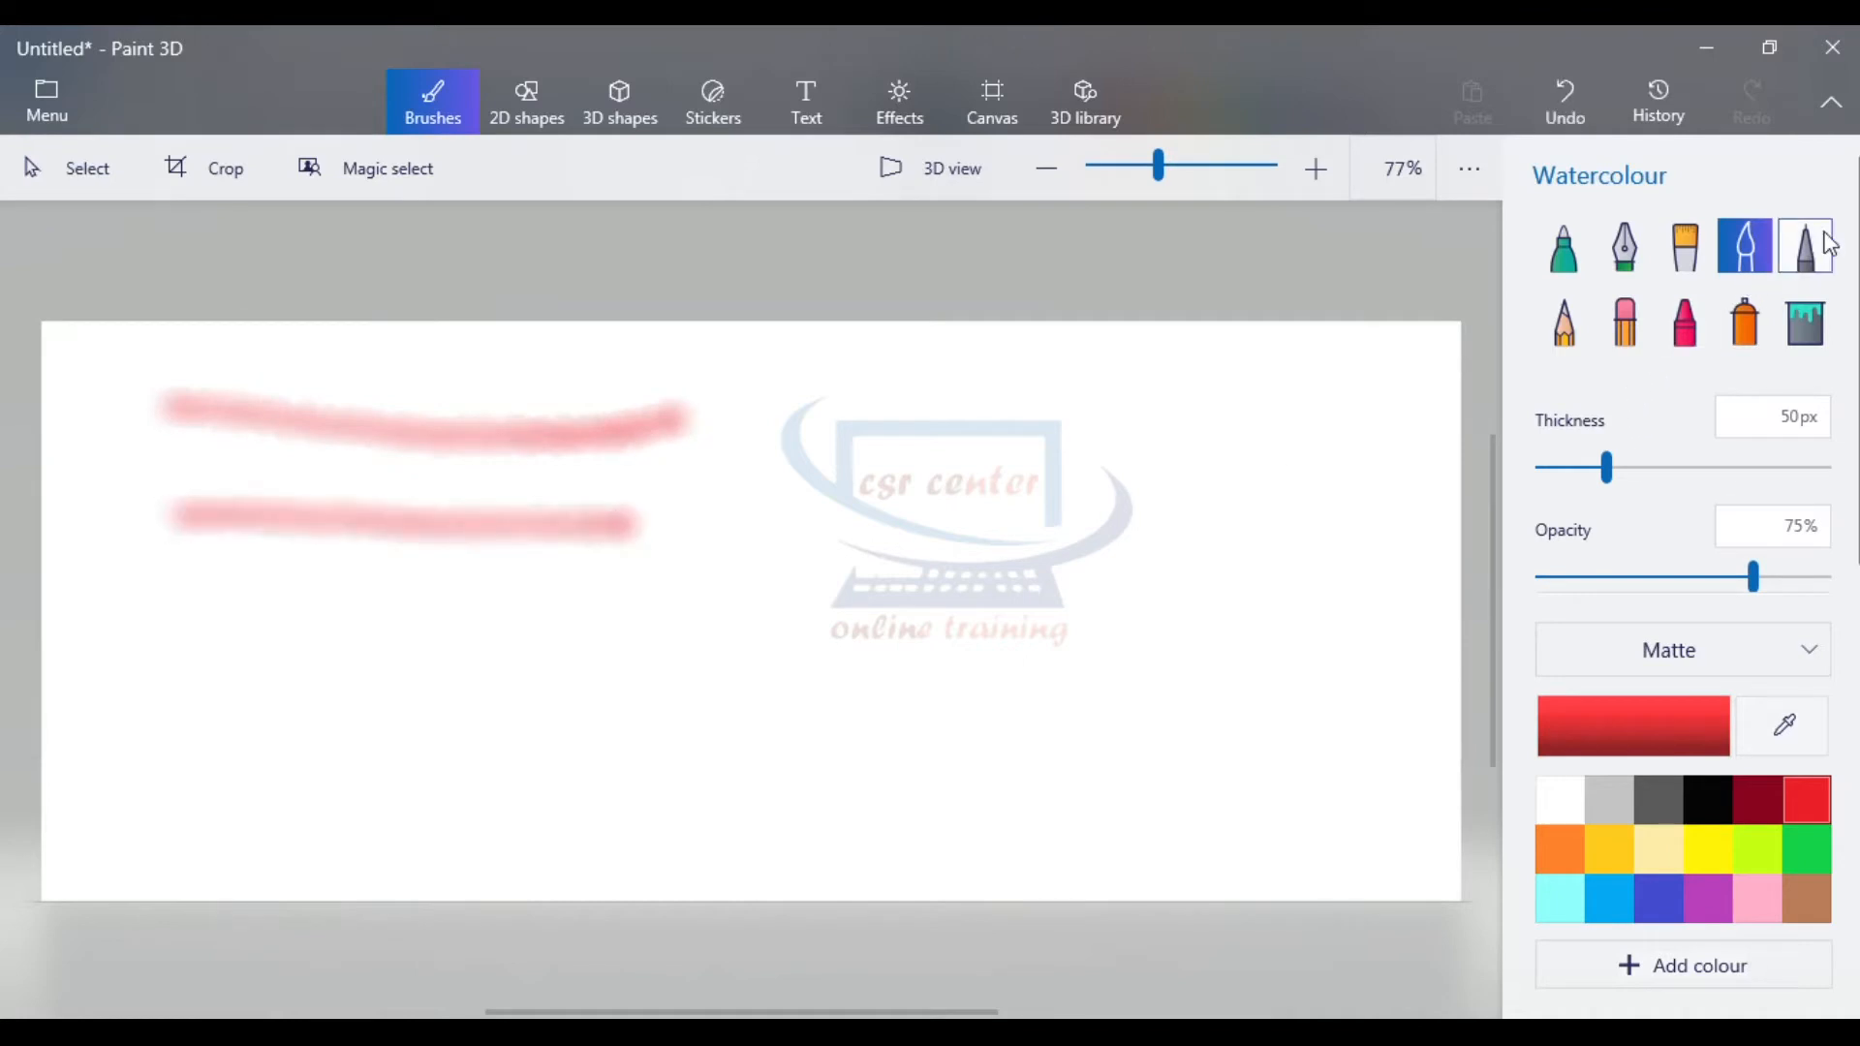
- Draw two thin red pixel pen lines below the watercolour strokes and a third stroke at 62 px thickness
left_click(1805, 245)
left_click_drag(216, 585, 719, 606)
left_click_drag(192, 669, 736, 660)
left_click_drag(1550, 468, 1715, 468)
left_click_drag(291, 749, 601, 748)
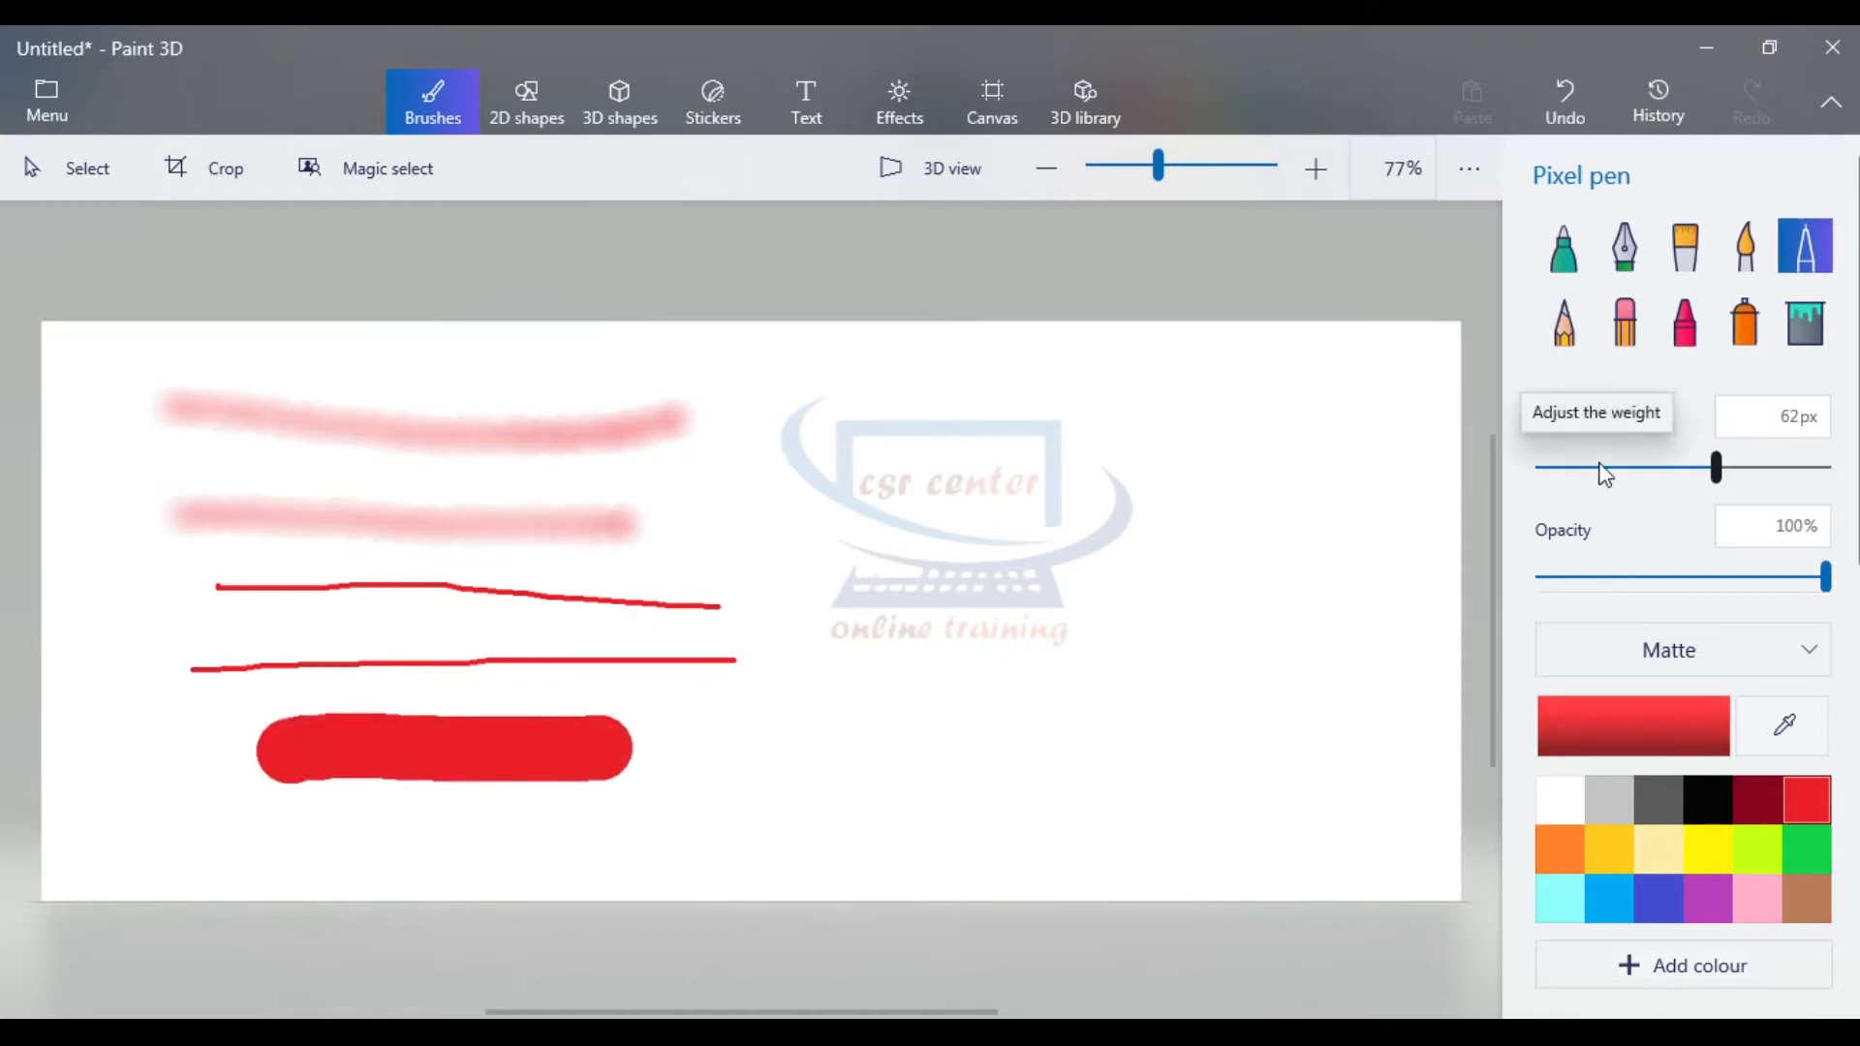
- Draw two horizontal red pencil lines in the upper right of the canvas, the second at 9 px thickness
left_click(1563, 320)
left_click_drag(988, 406, 1283, 402)
left_click_drag(1598, 468, 1767, 468)
left_click_drag(944, 463, 1361, 460)
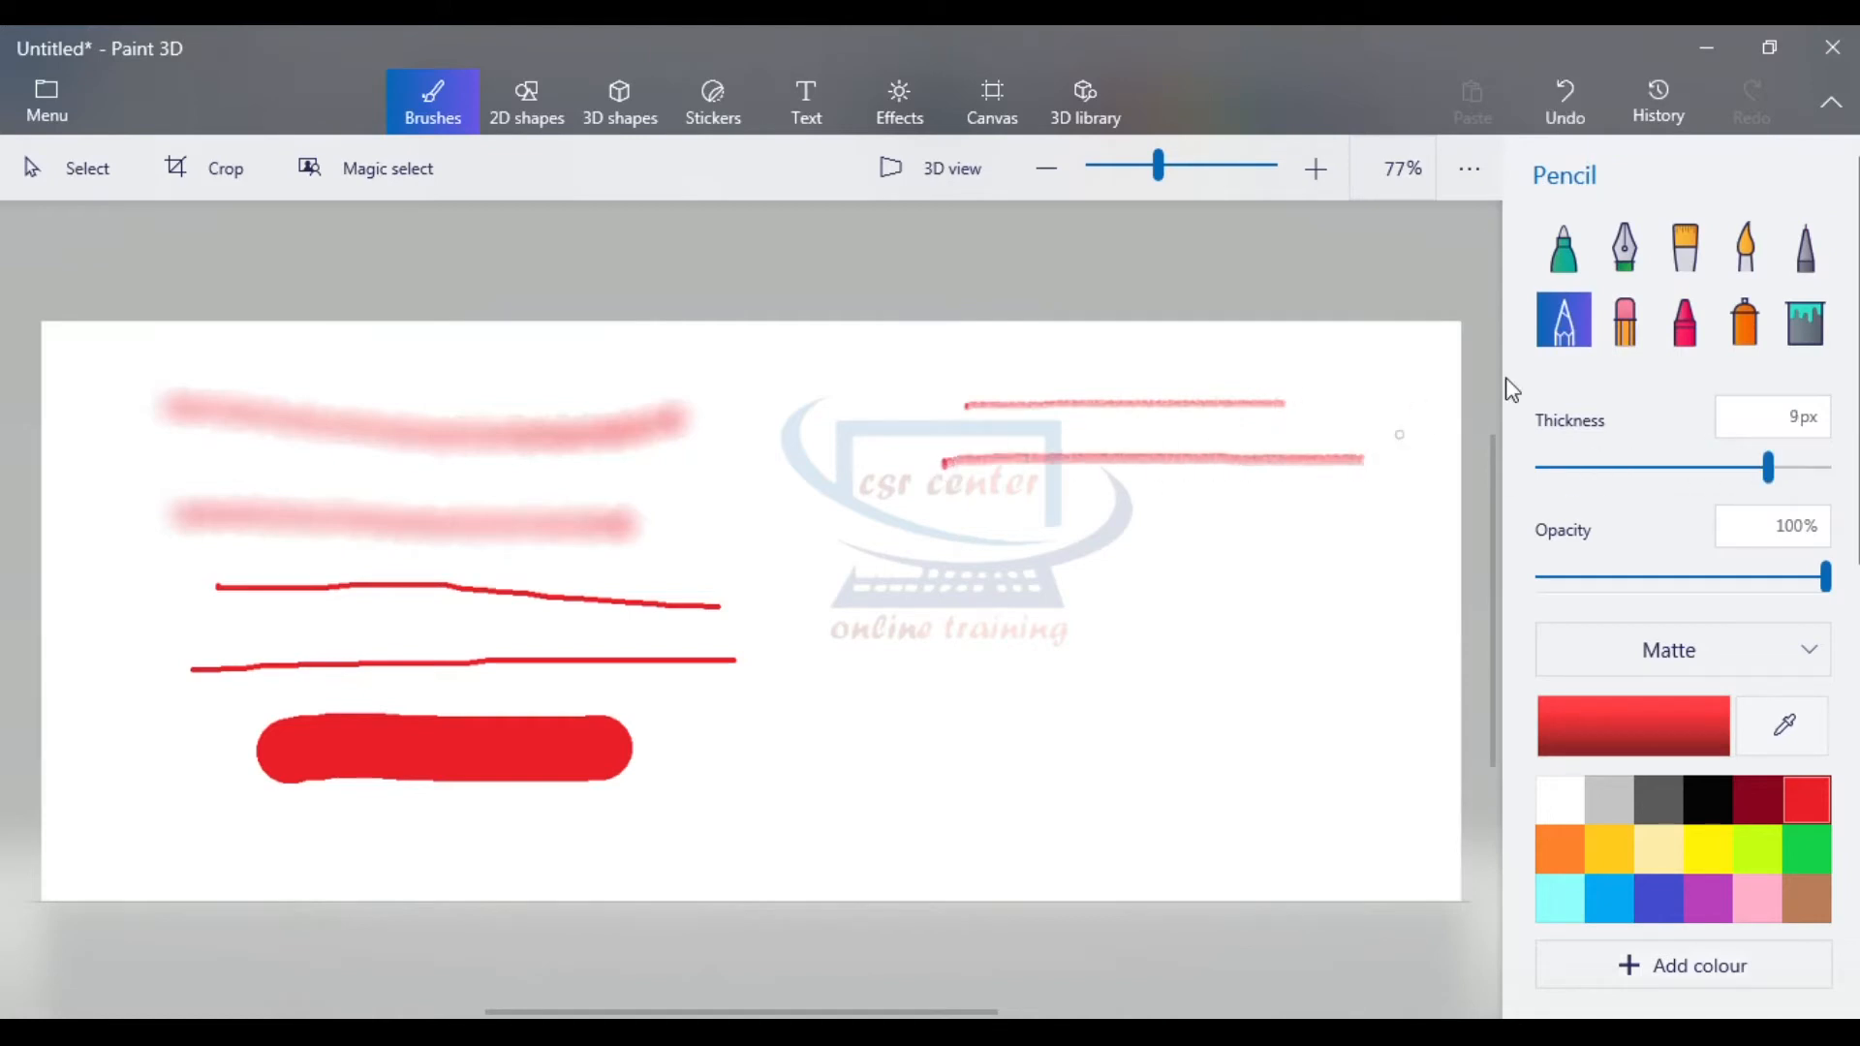
- Draw two red crayon strokes below the pencil lines, one at 20 px and one at 82 px thickness
left_click(1684, 319)
left_click_drag(990, 560, 1392, 554)
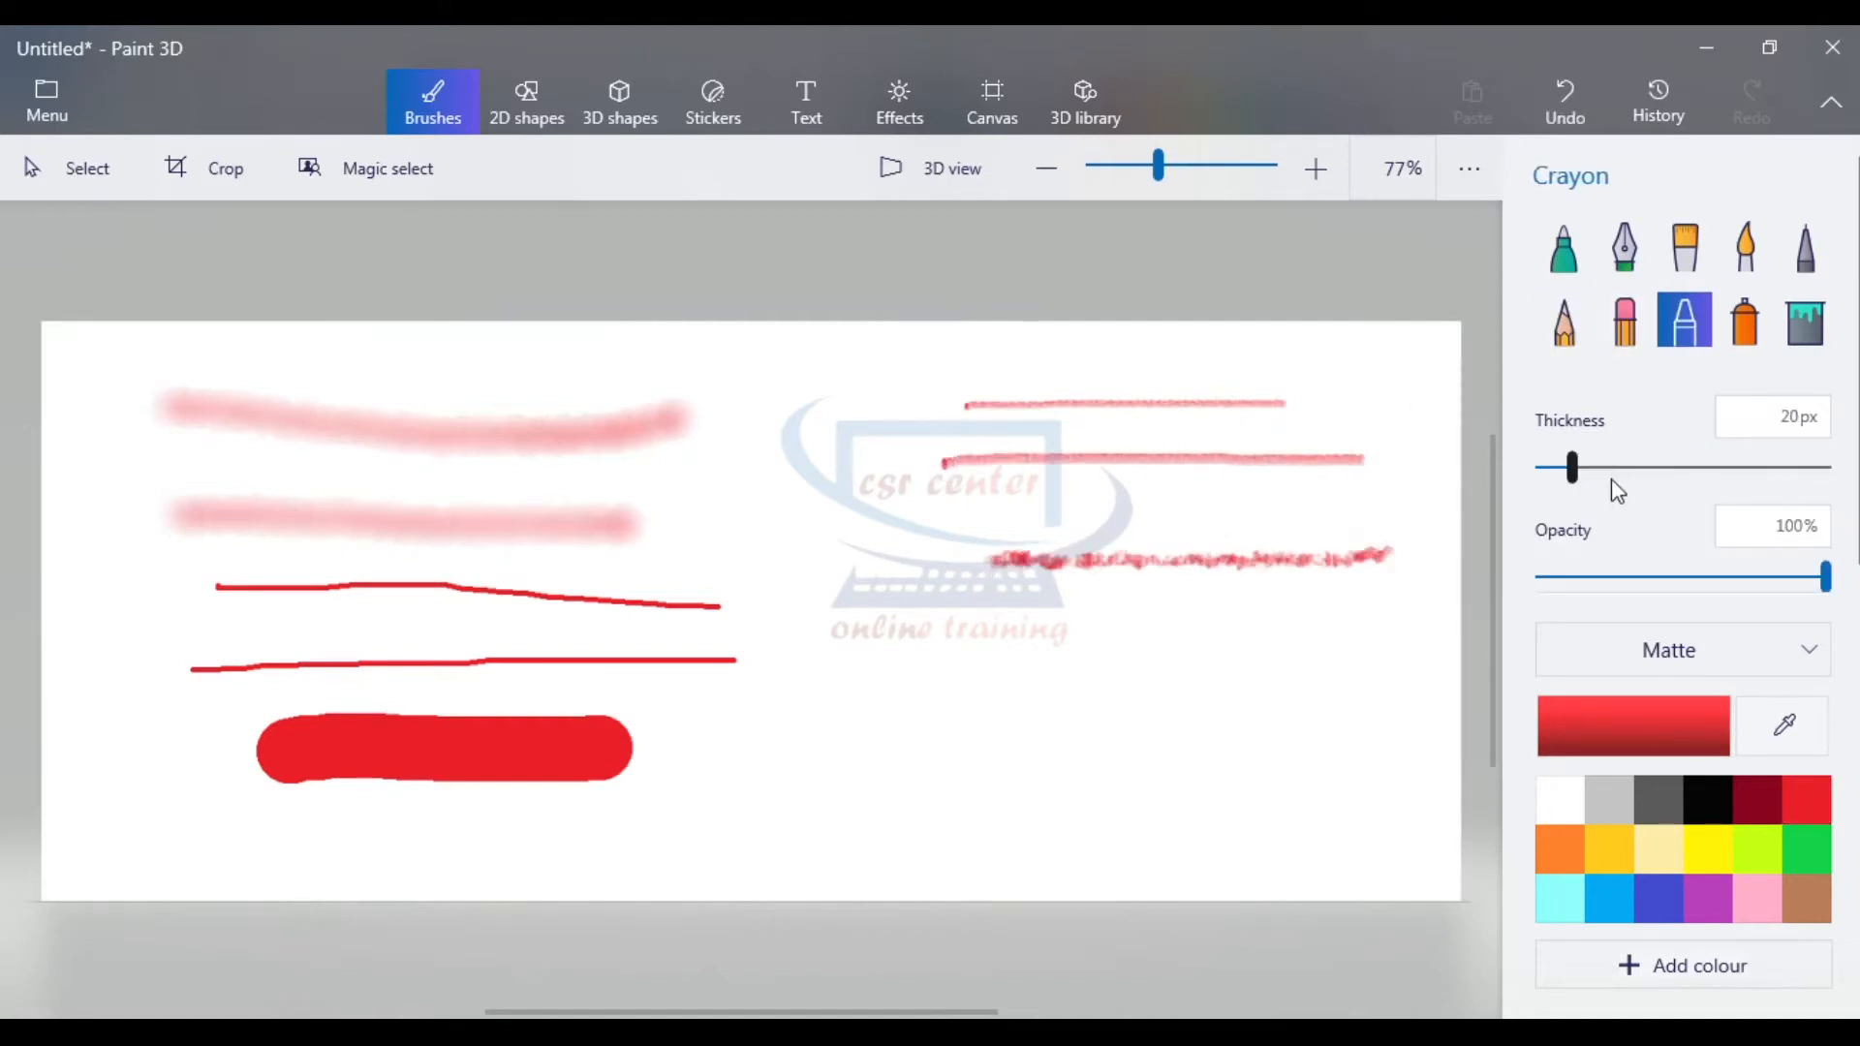
left_click_drag(1574, 469, 1767, 468)
left_click_drag(1010, 625, 1397, 612)
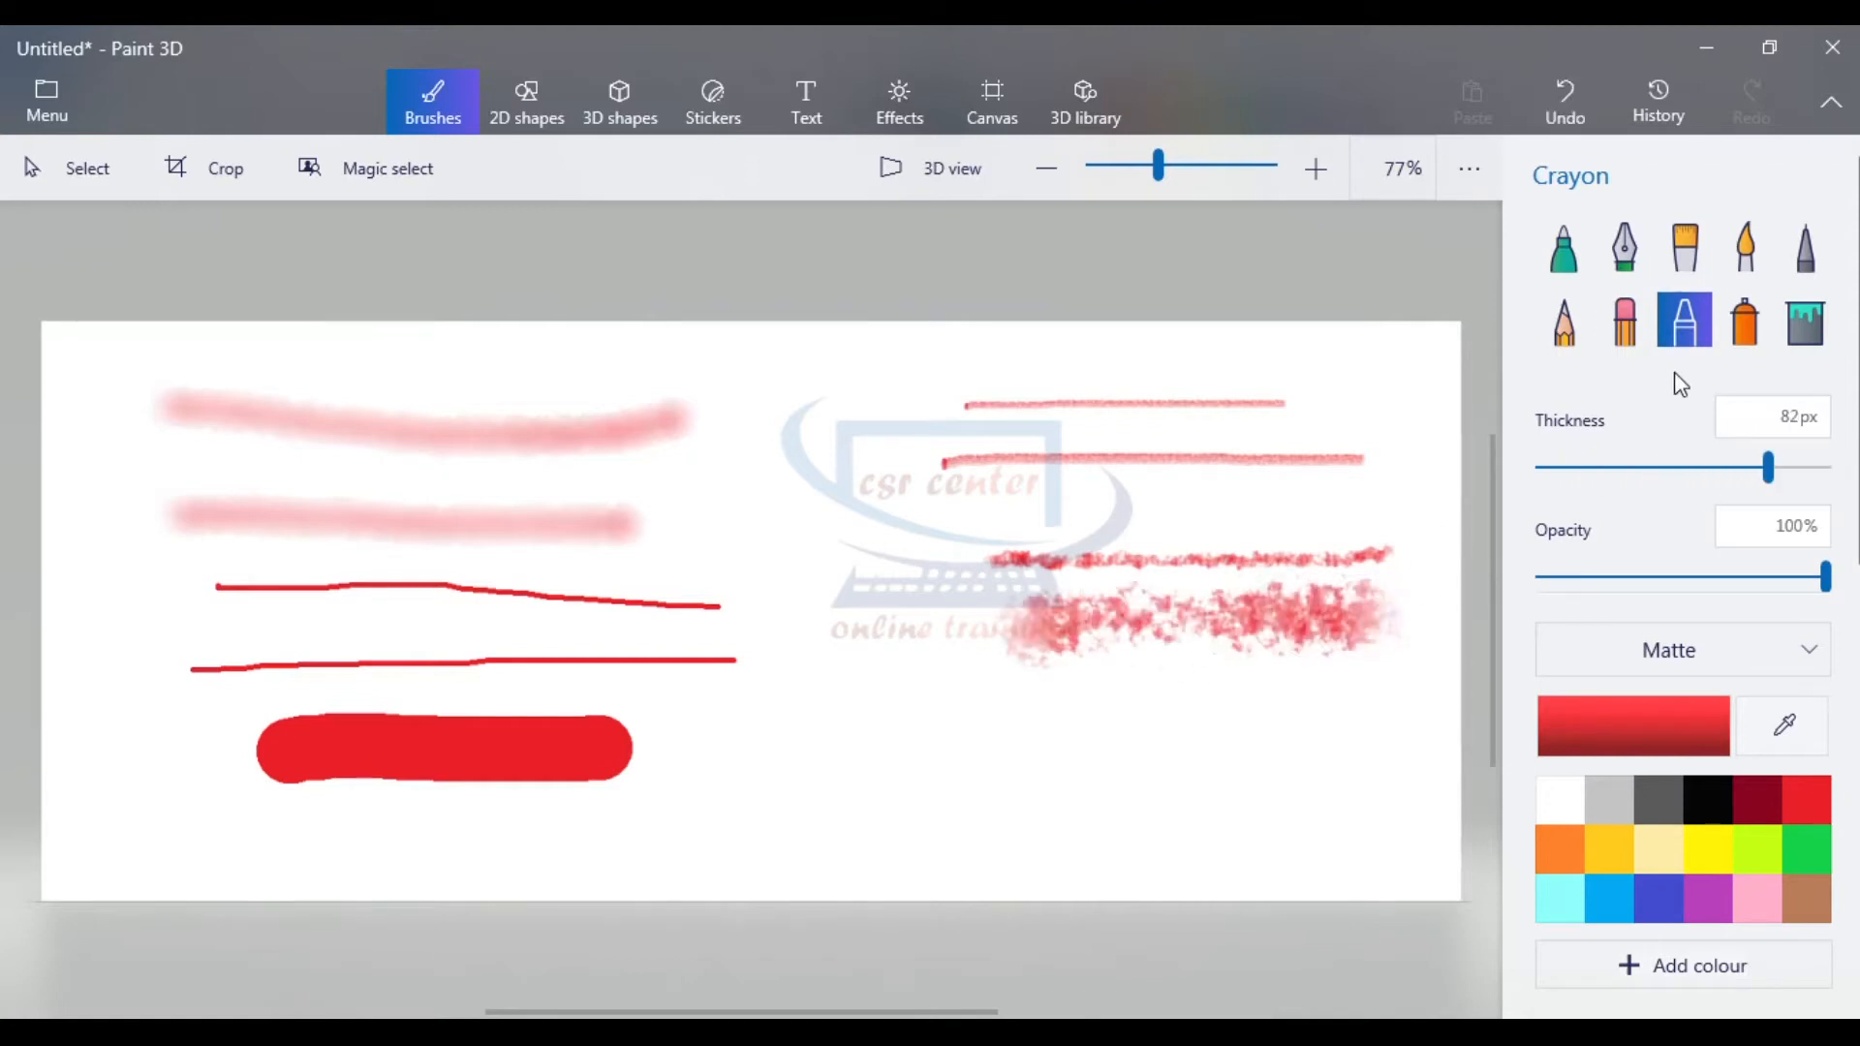
- Spray red paint across the canvas with the spray can at 180 px and 25% opacity, and fill the white background with red
left_click(1744, 322)
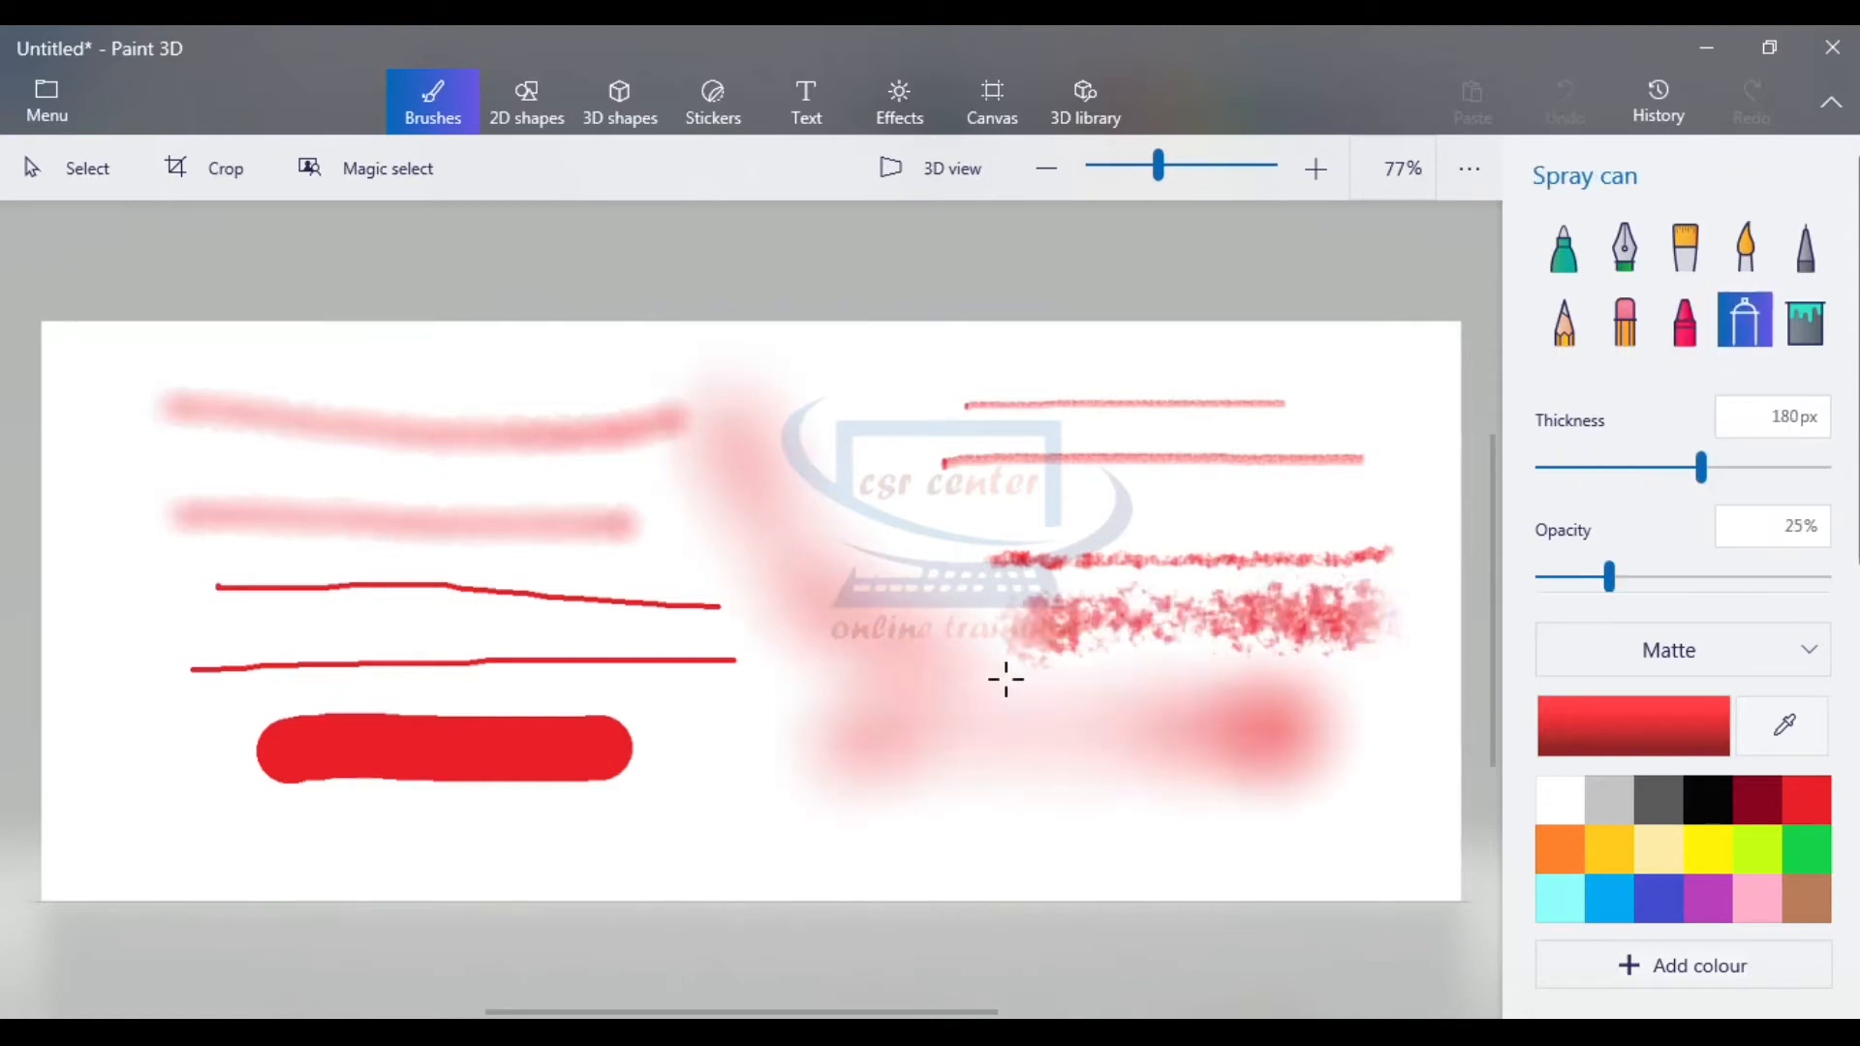
left_click_drag(1005, 677, 1203, 700)
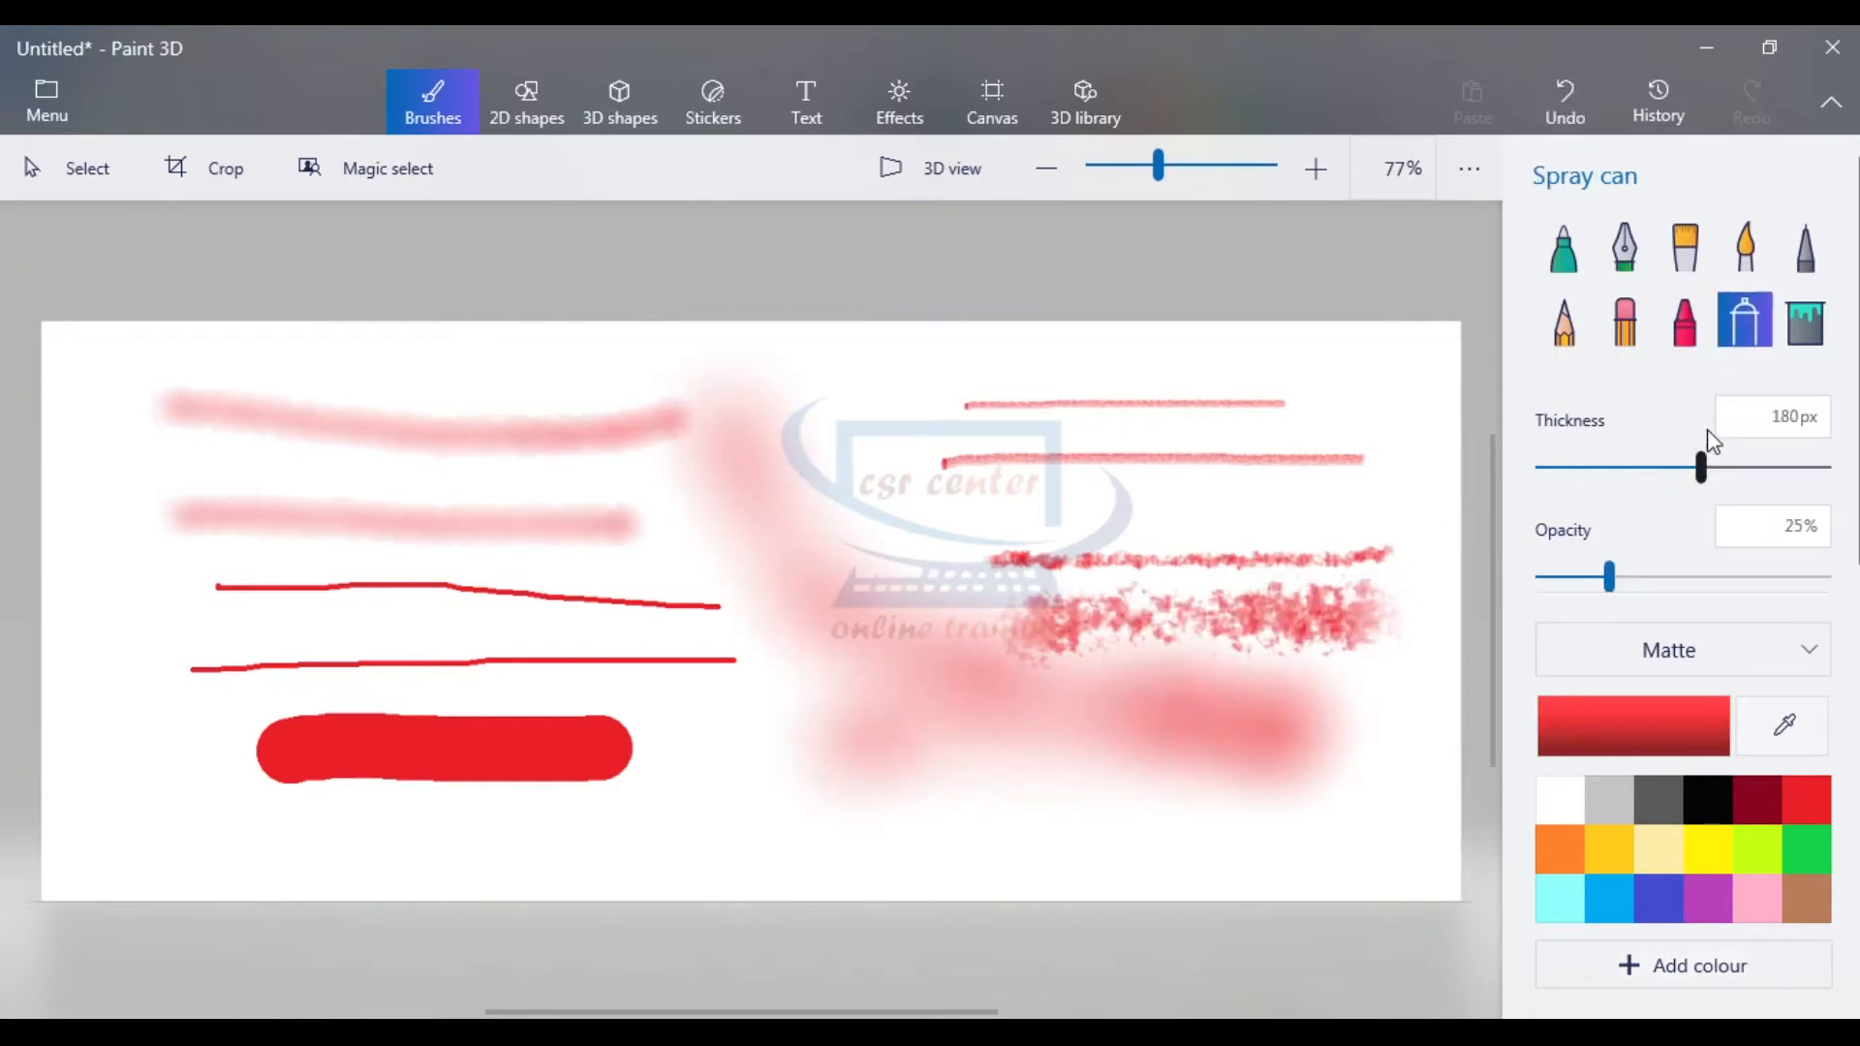
left_click(1799, 335)
left_click(858, 520)
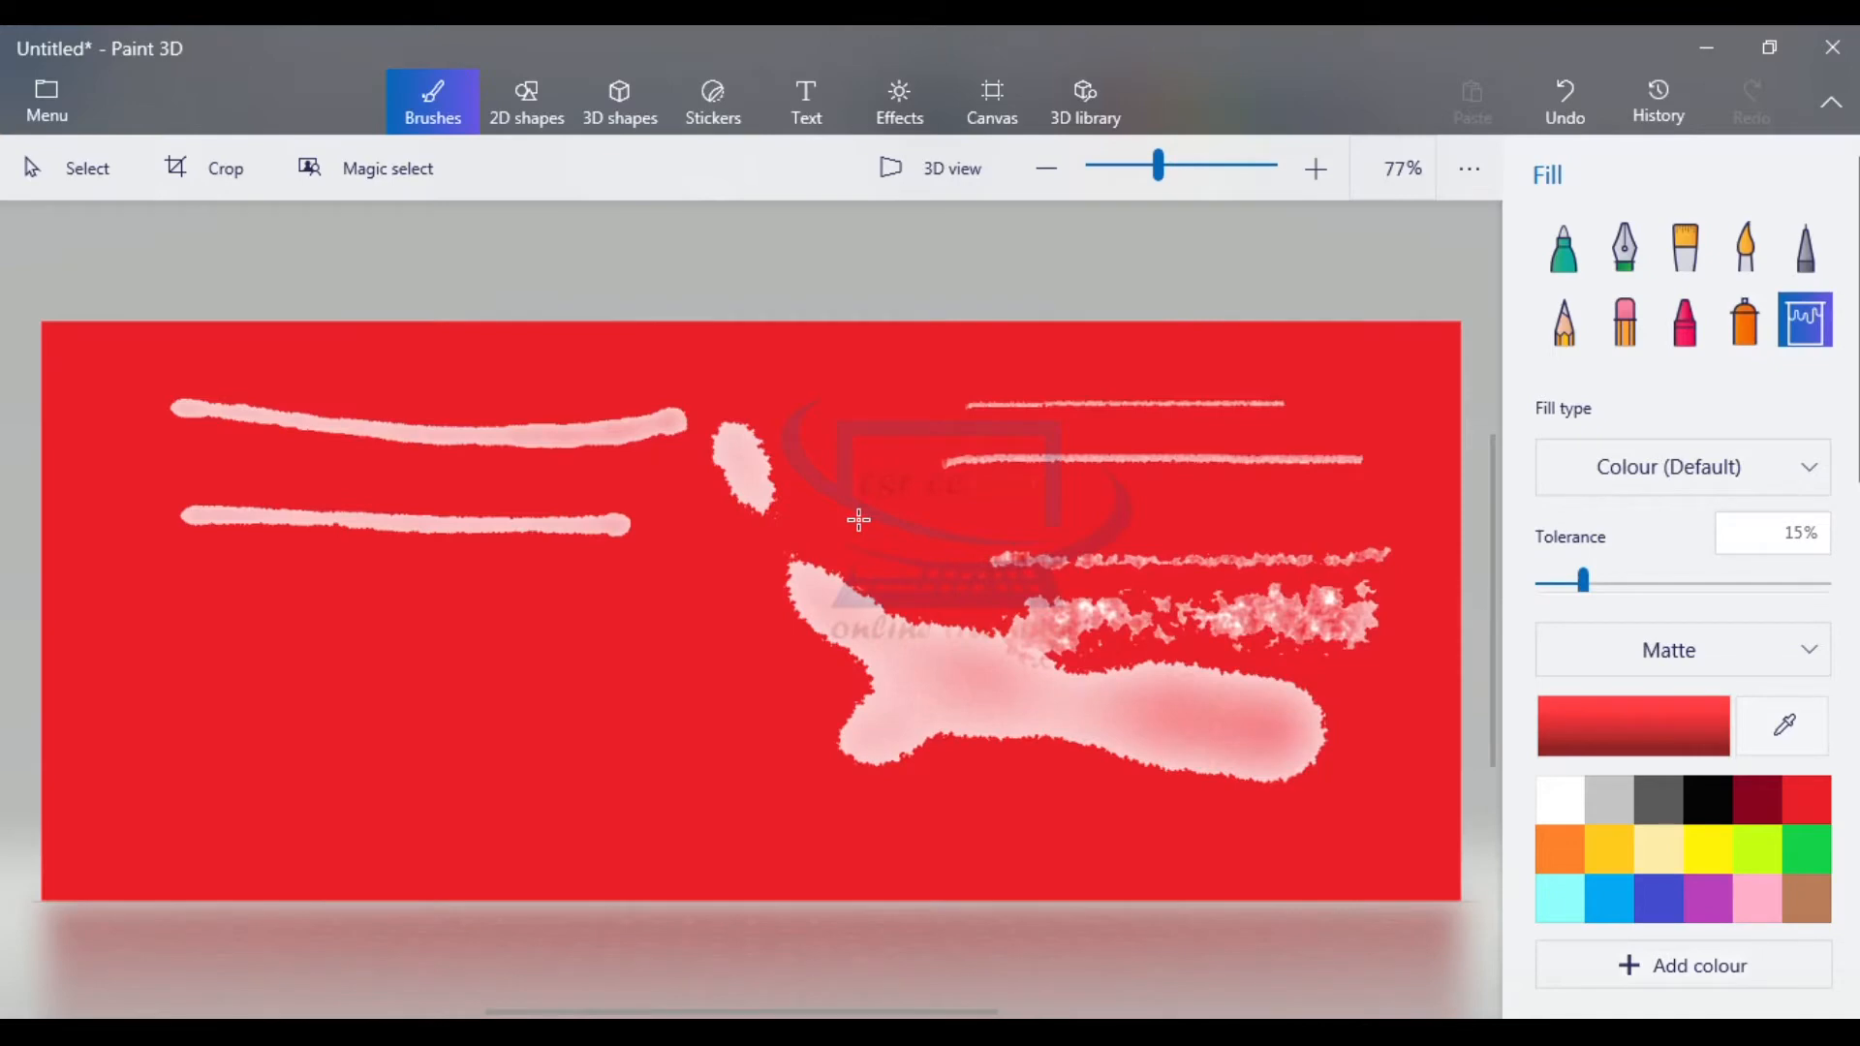
- Clear the whole canvas and draw a 2D pointed arrow shape on its left half
key("ctrl+a")
key("Delete")
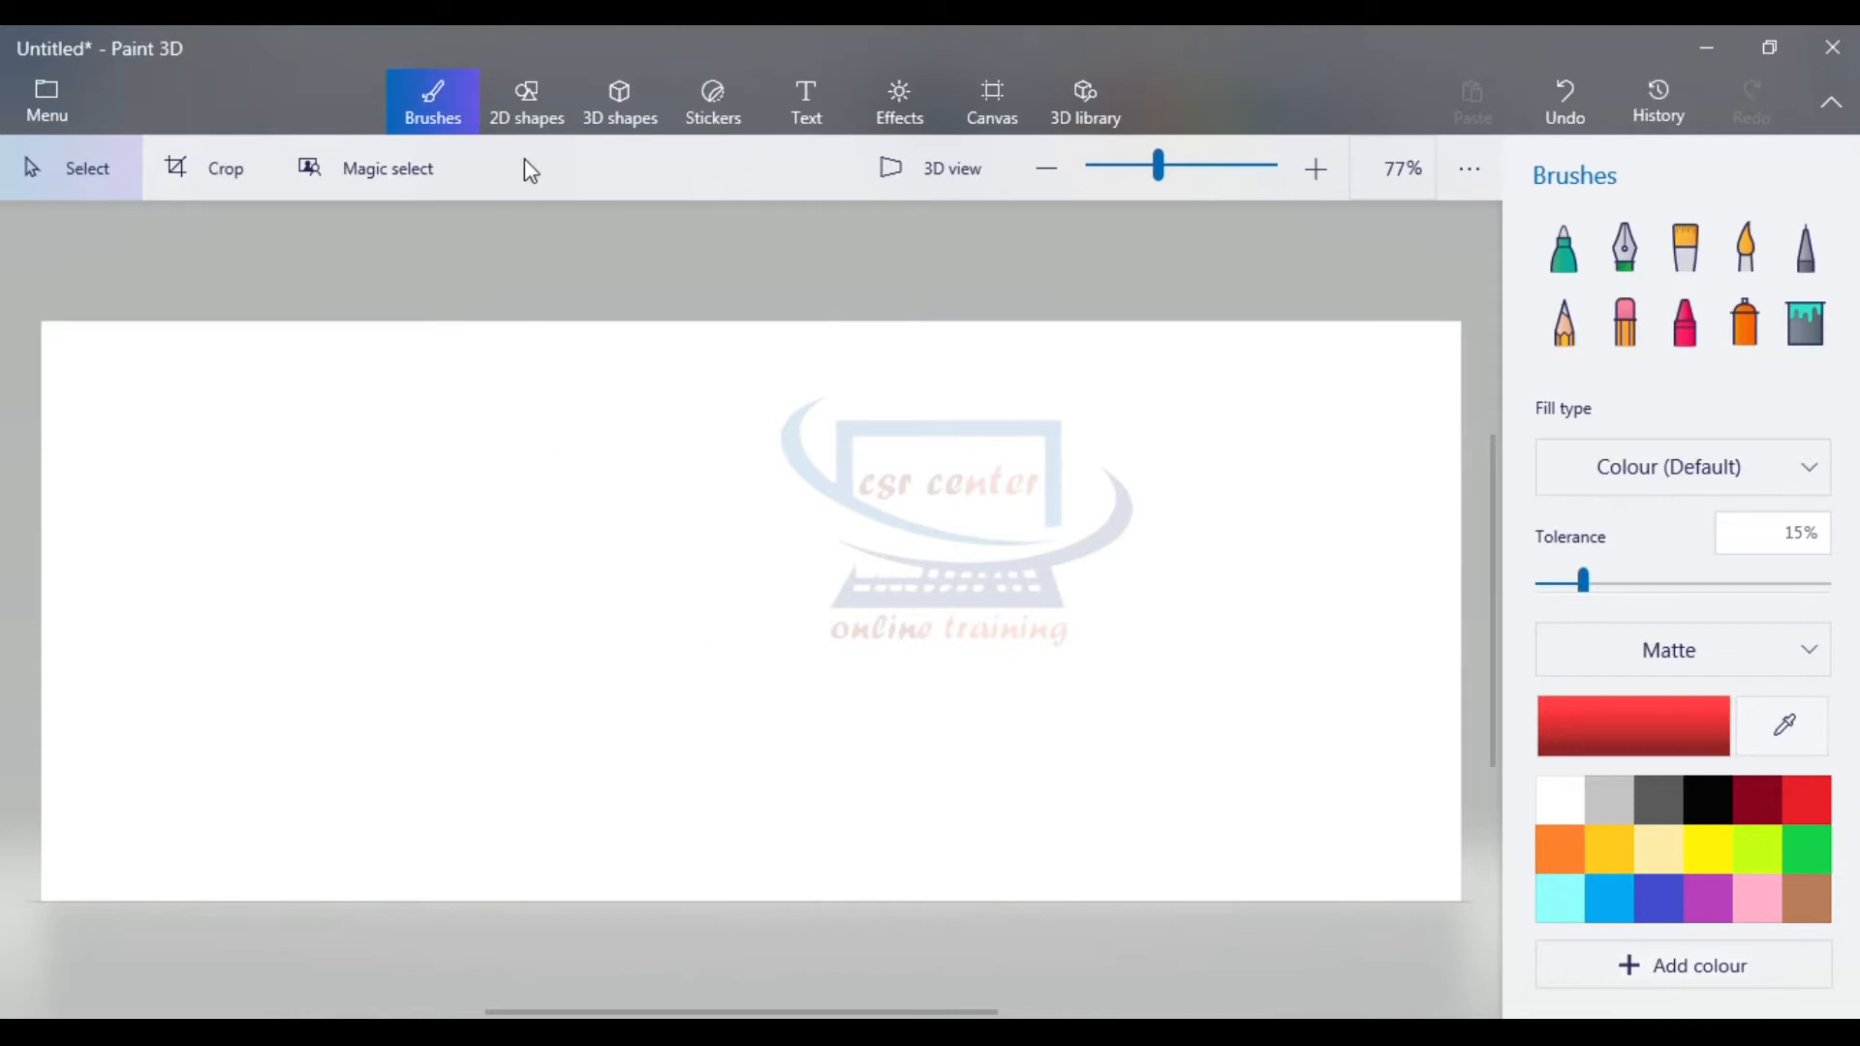
left_click(525, 100)
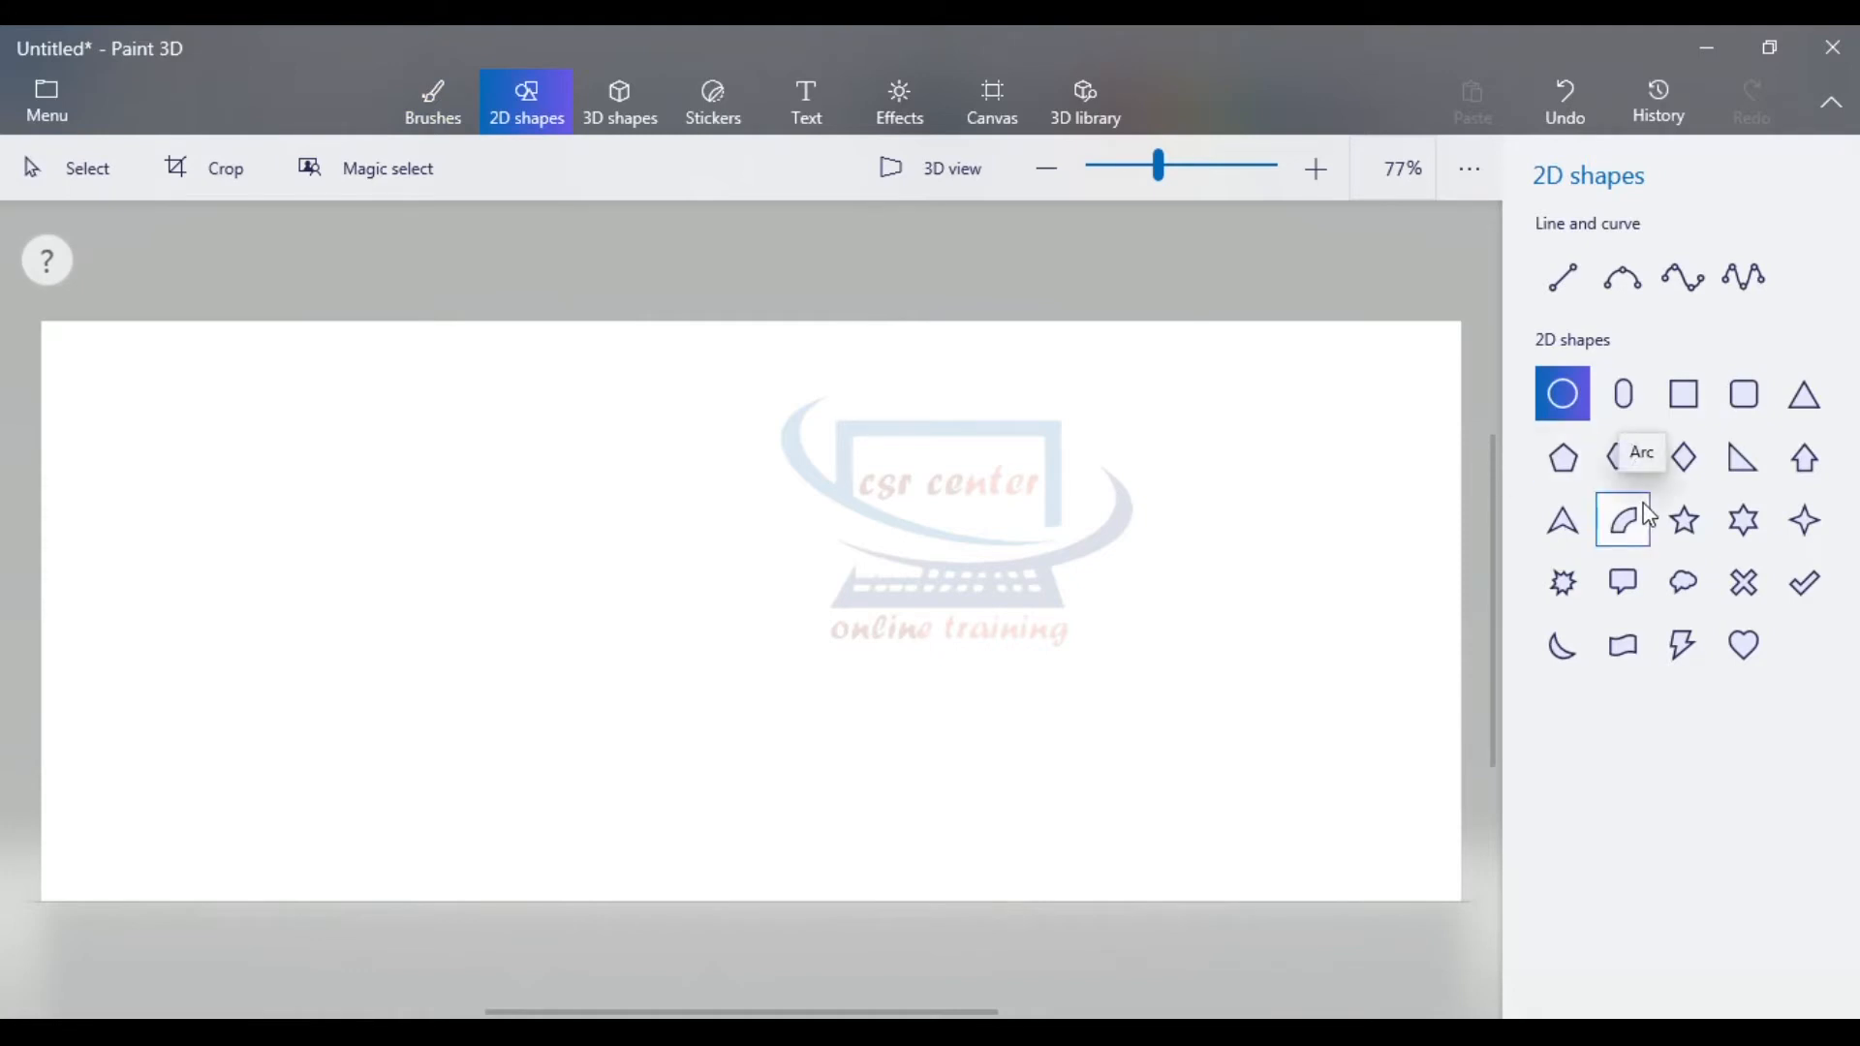
left_click(1571, 531)
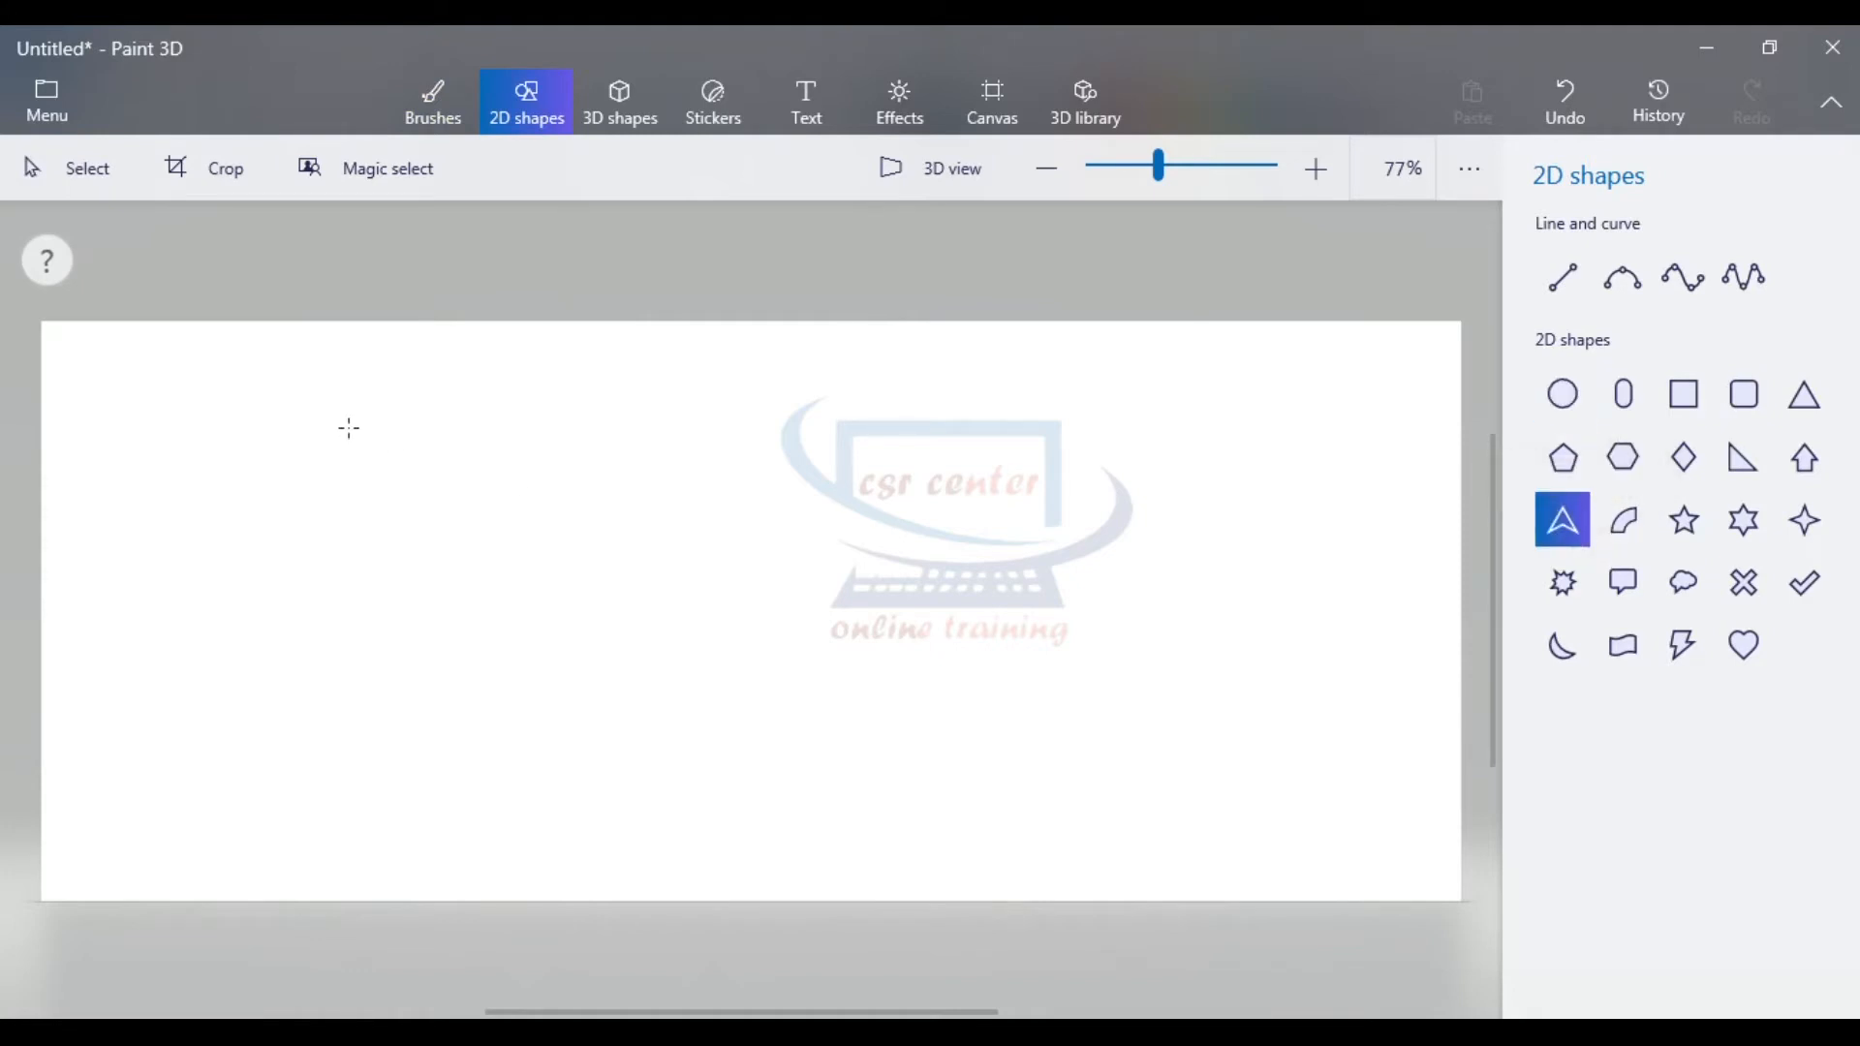
left_click_drag(306, 407, 597, 720)
left_click_drag(532, 611, 523, 597)
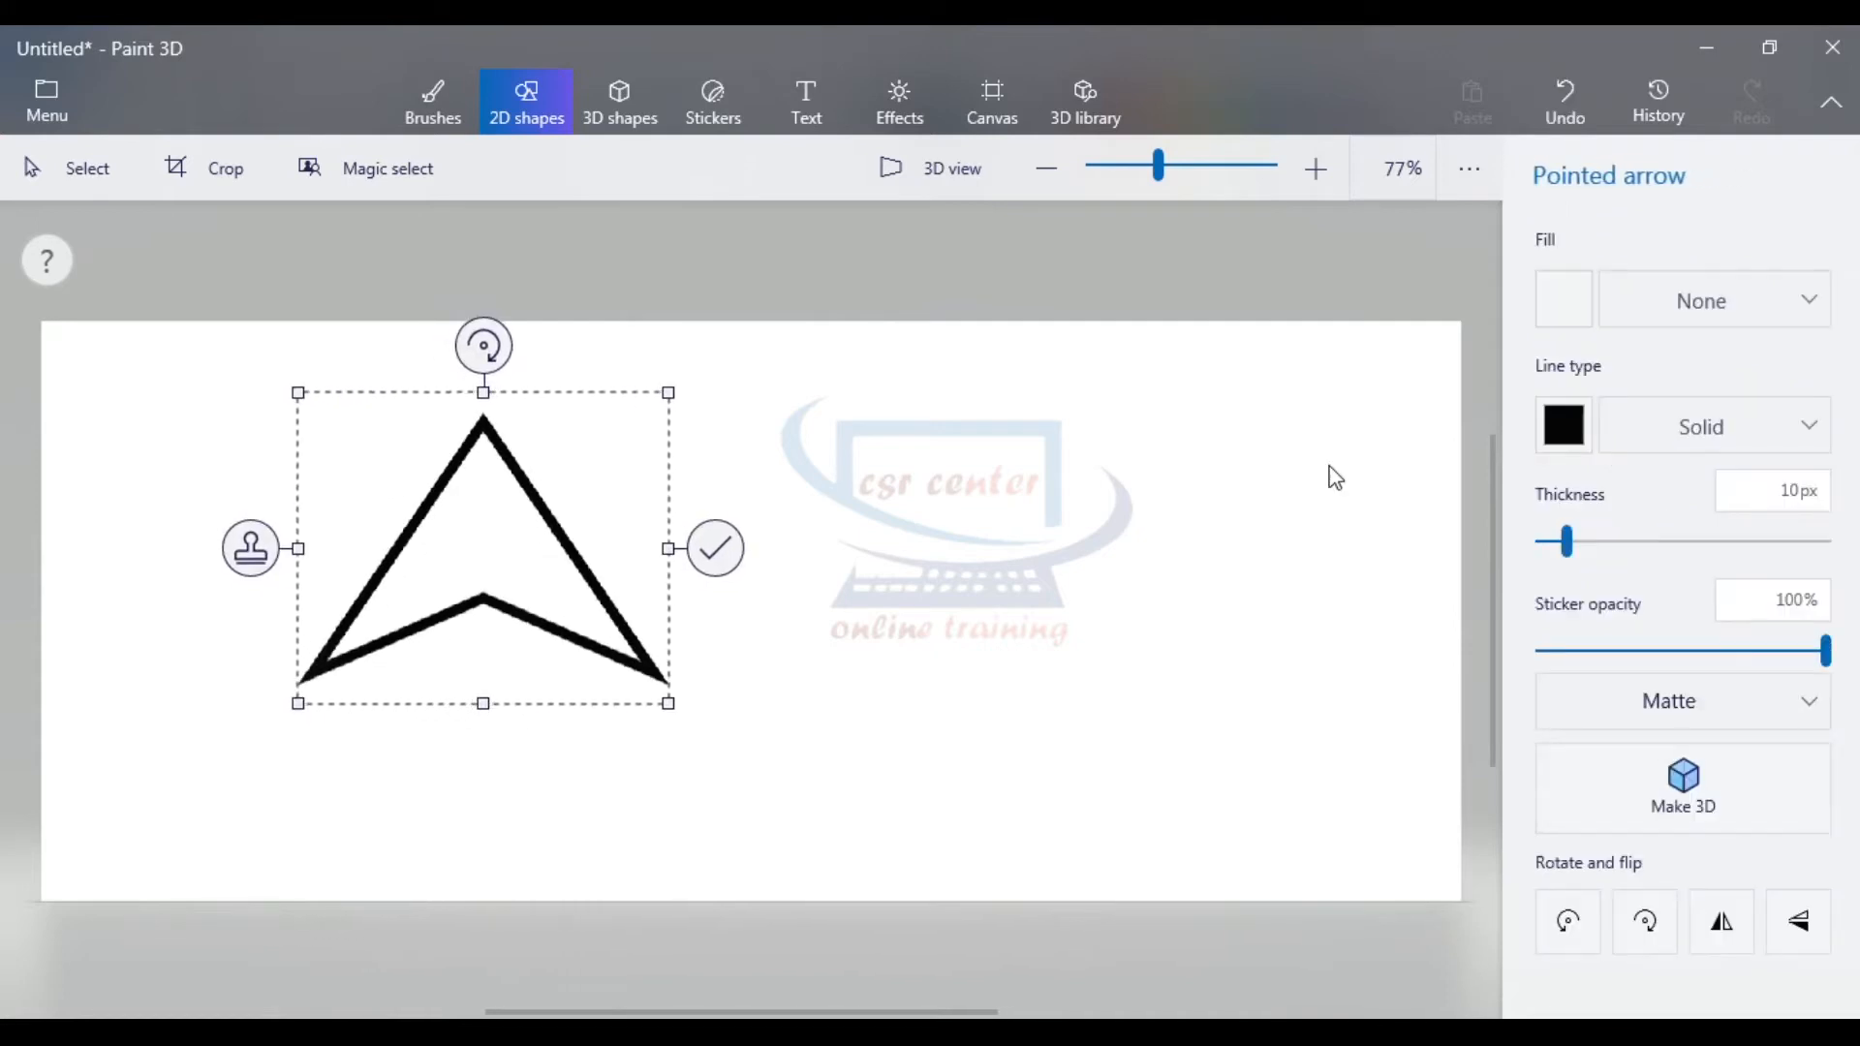
- Try a solid green fill on the pointed arrow and set its fill back to None
left_click(1569, 301)
left_click(1676, 469)
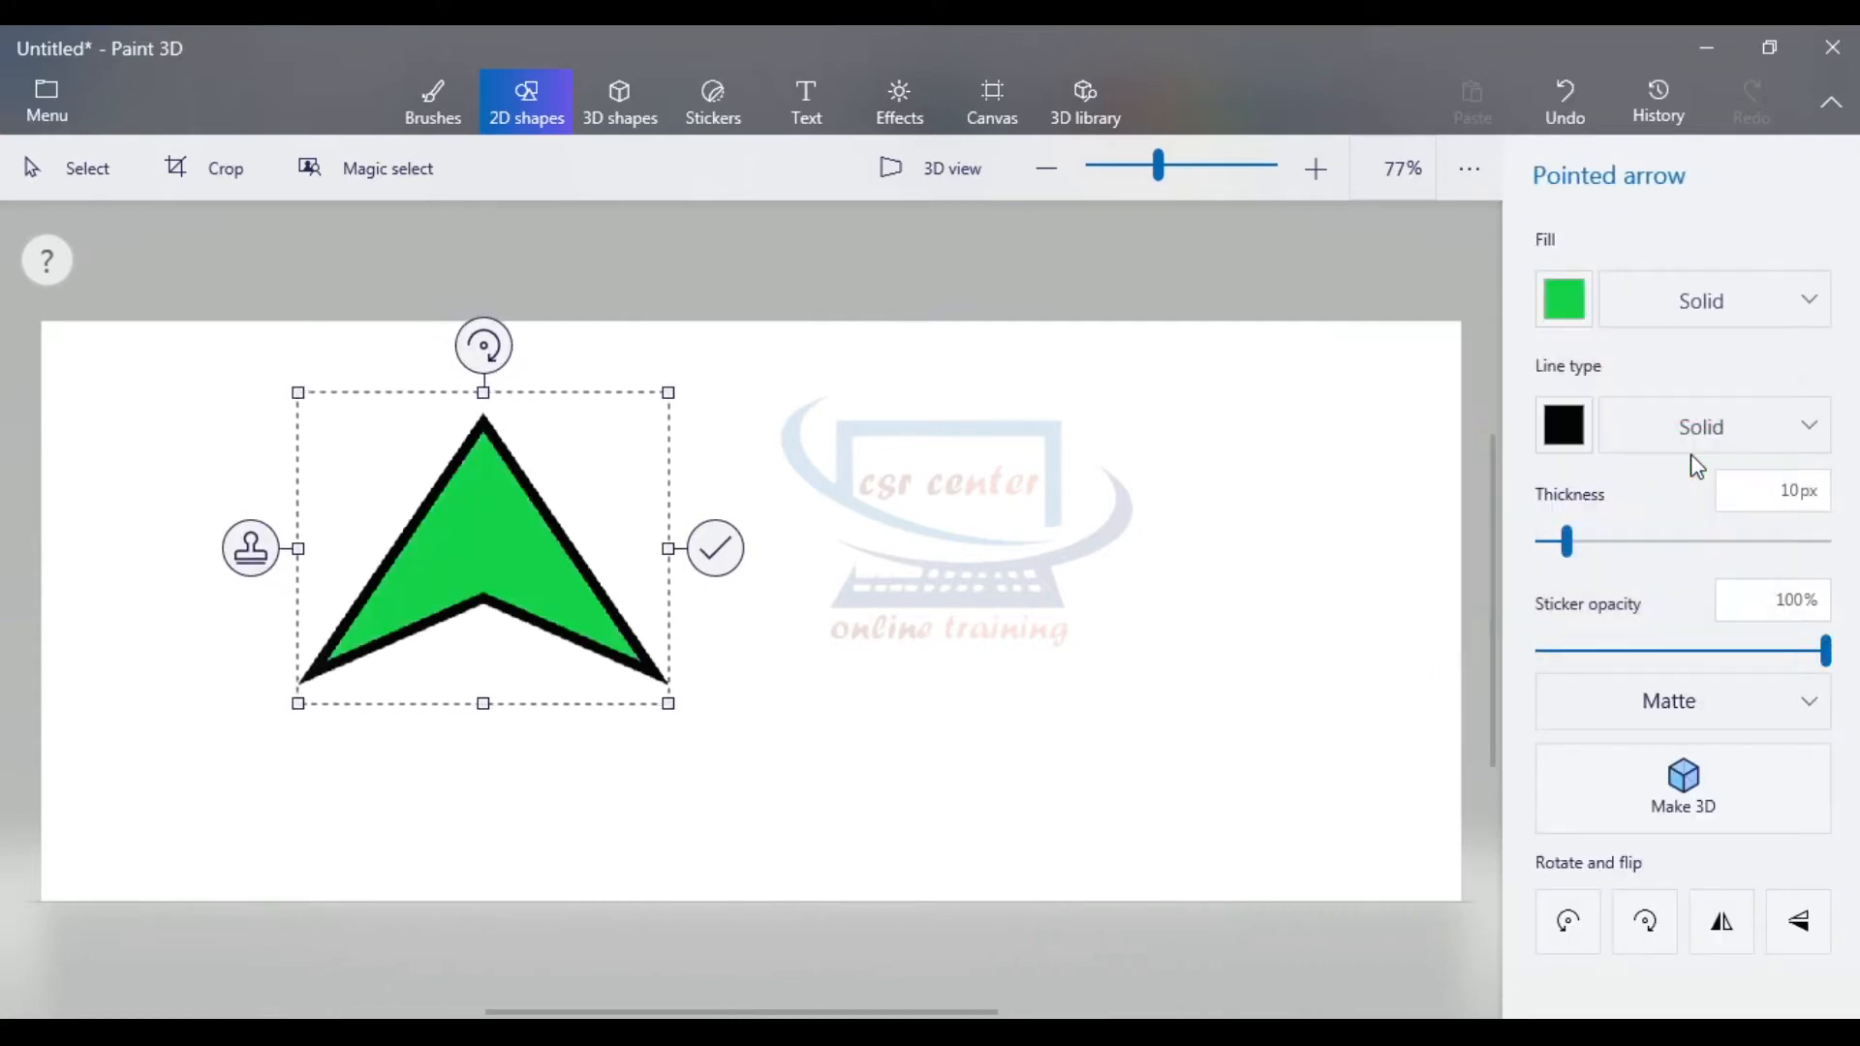
left_click(1818, 301)
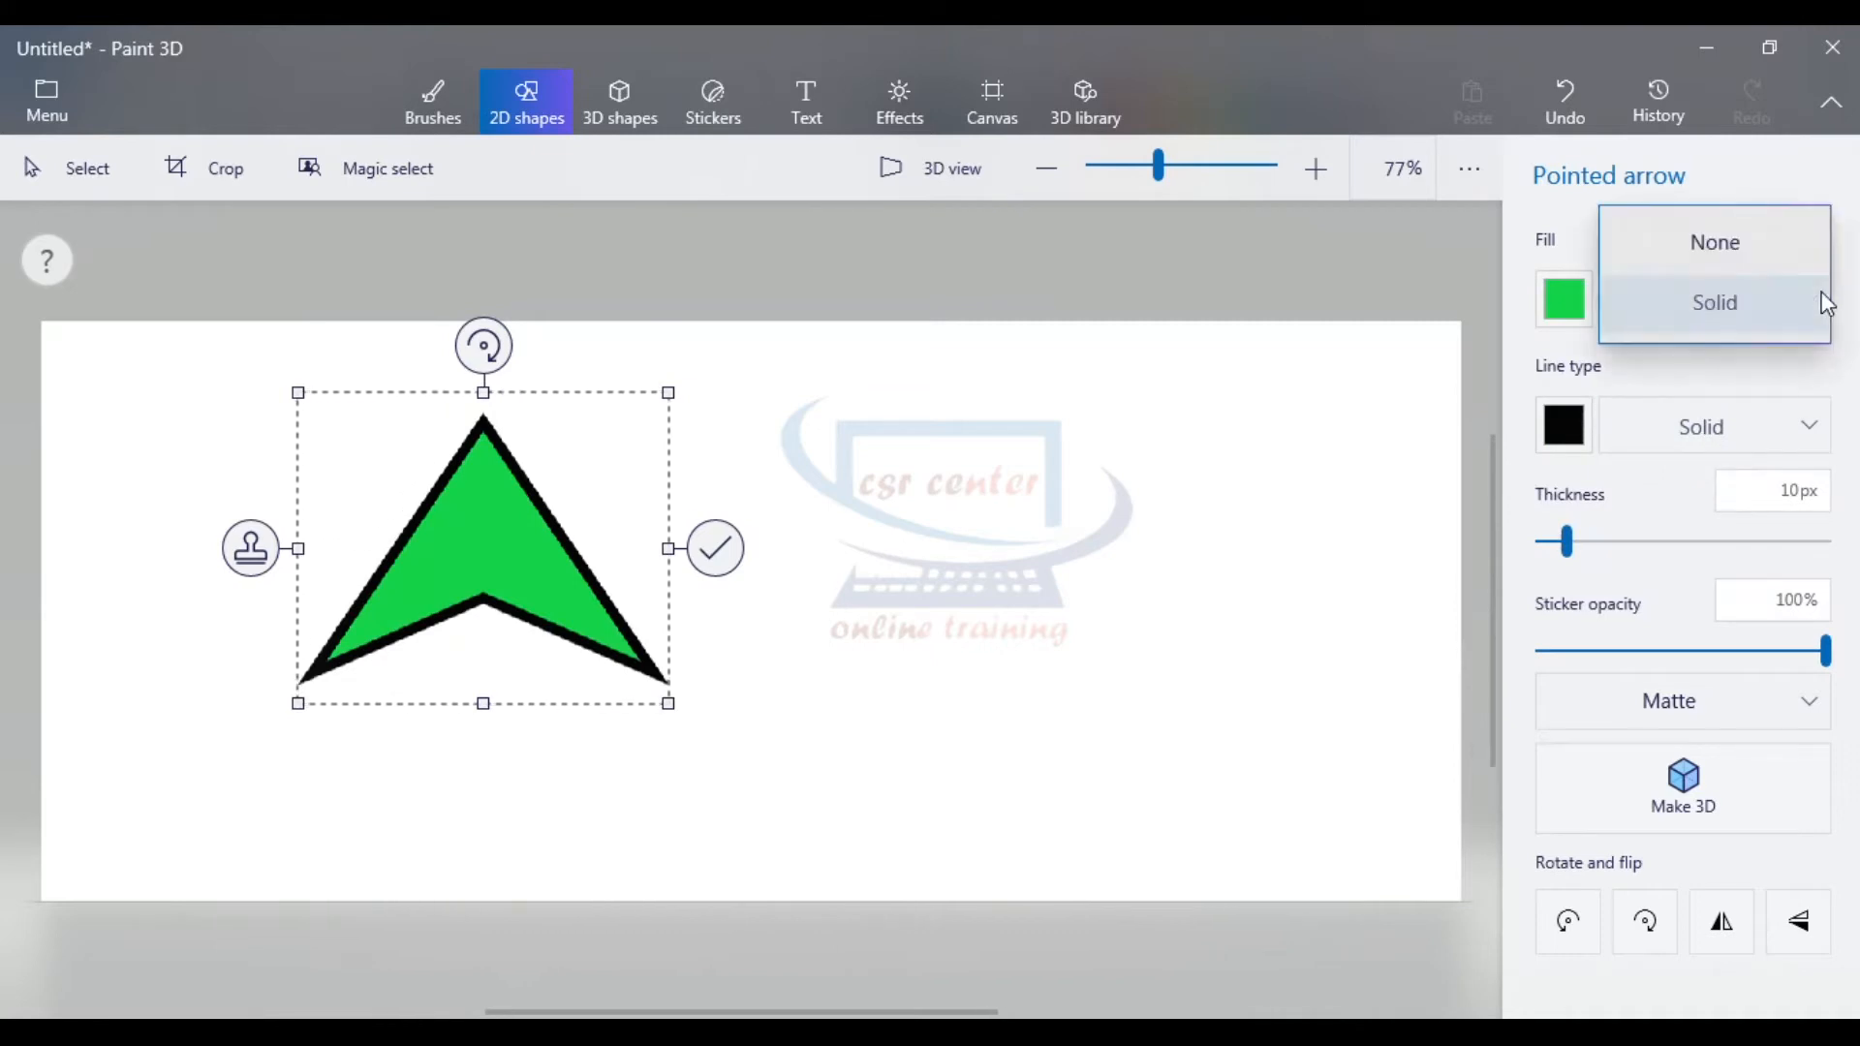
left_click(1768, 245)
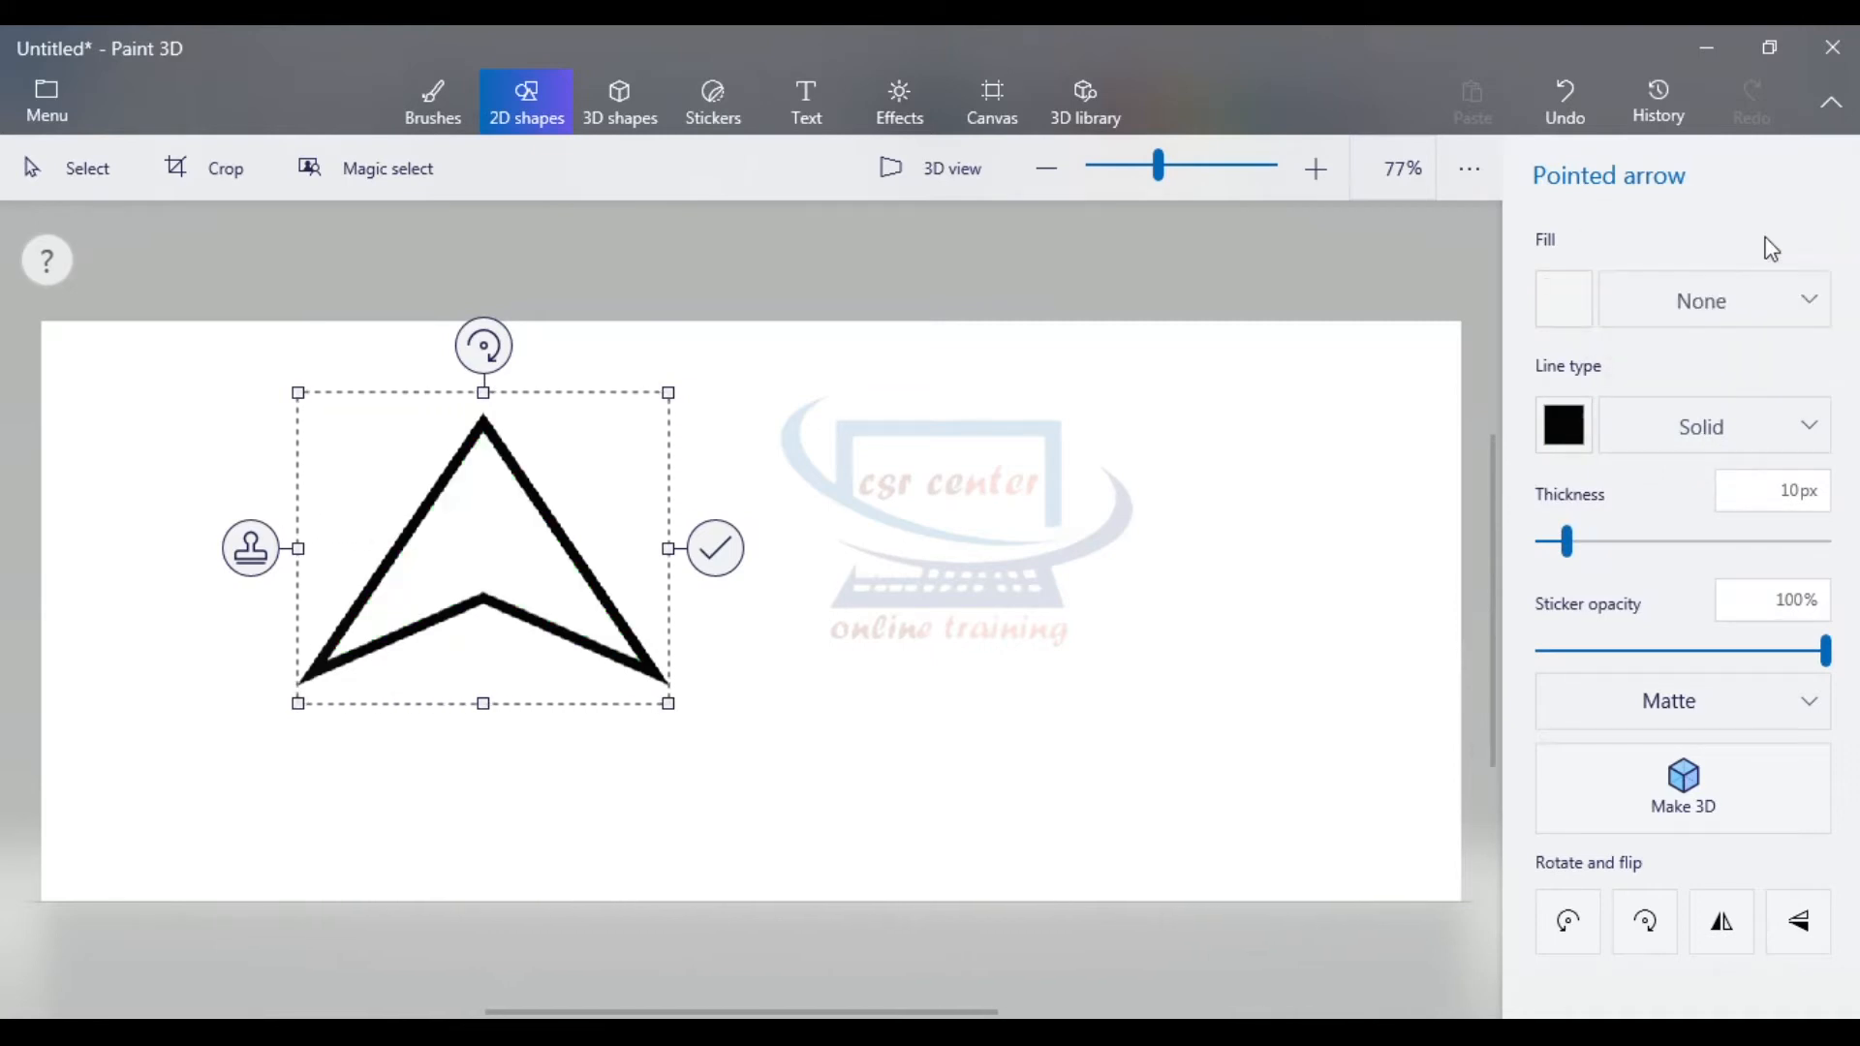
- Give the pointed arrow a solid pink fill and a solid red outline 20 px thick
left_click(1561, 298)
left_click(1655, 515)
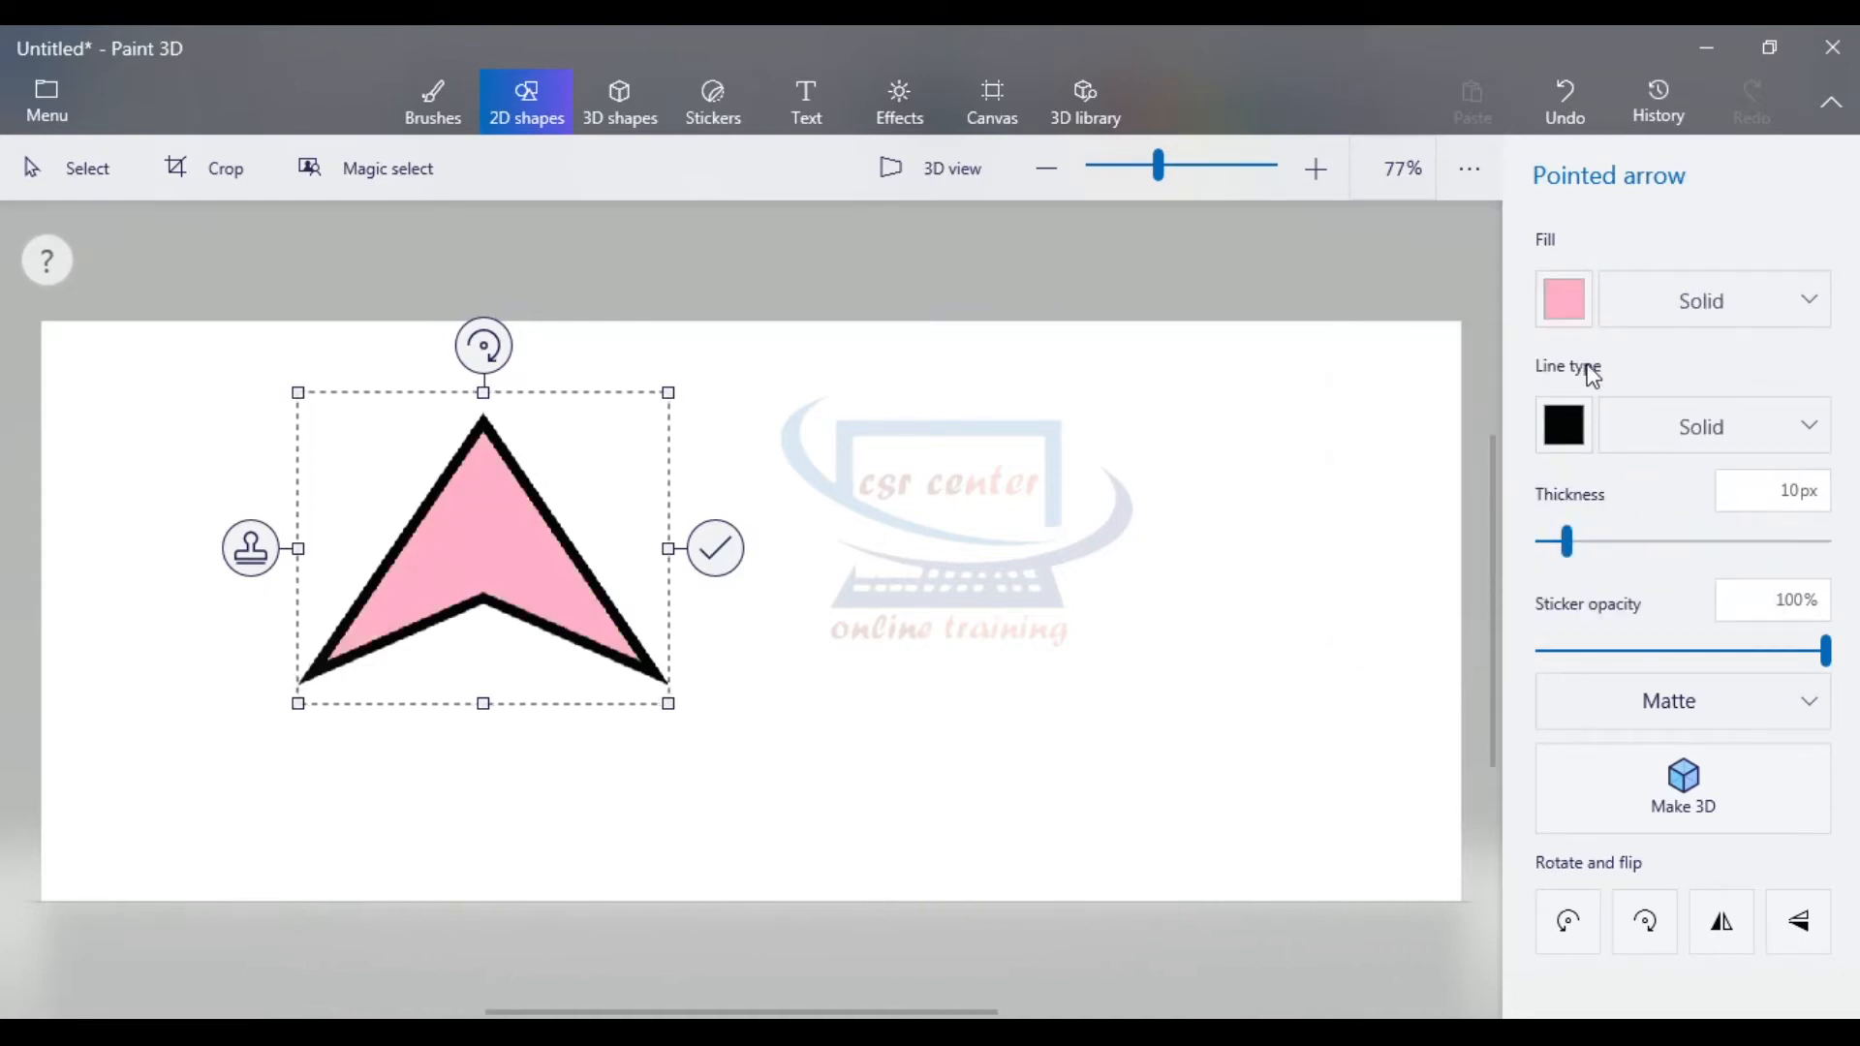
left_click(1571, 432)
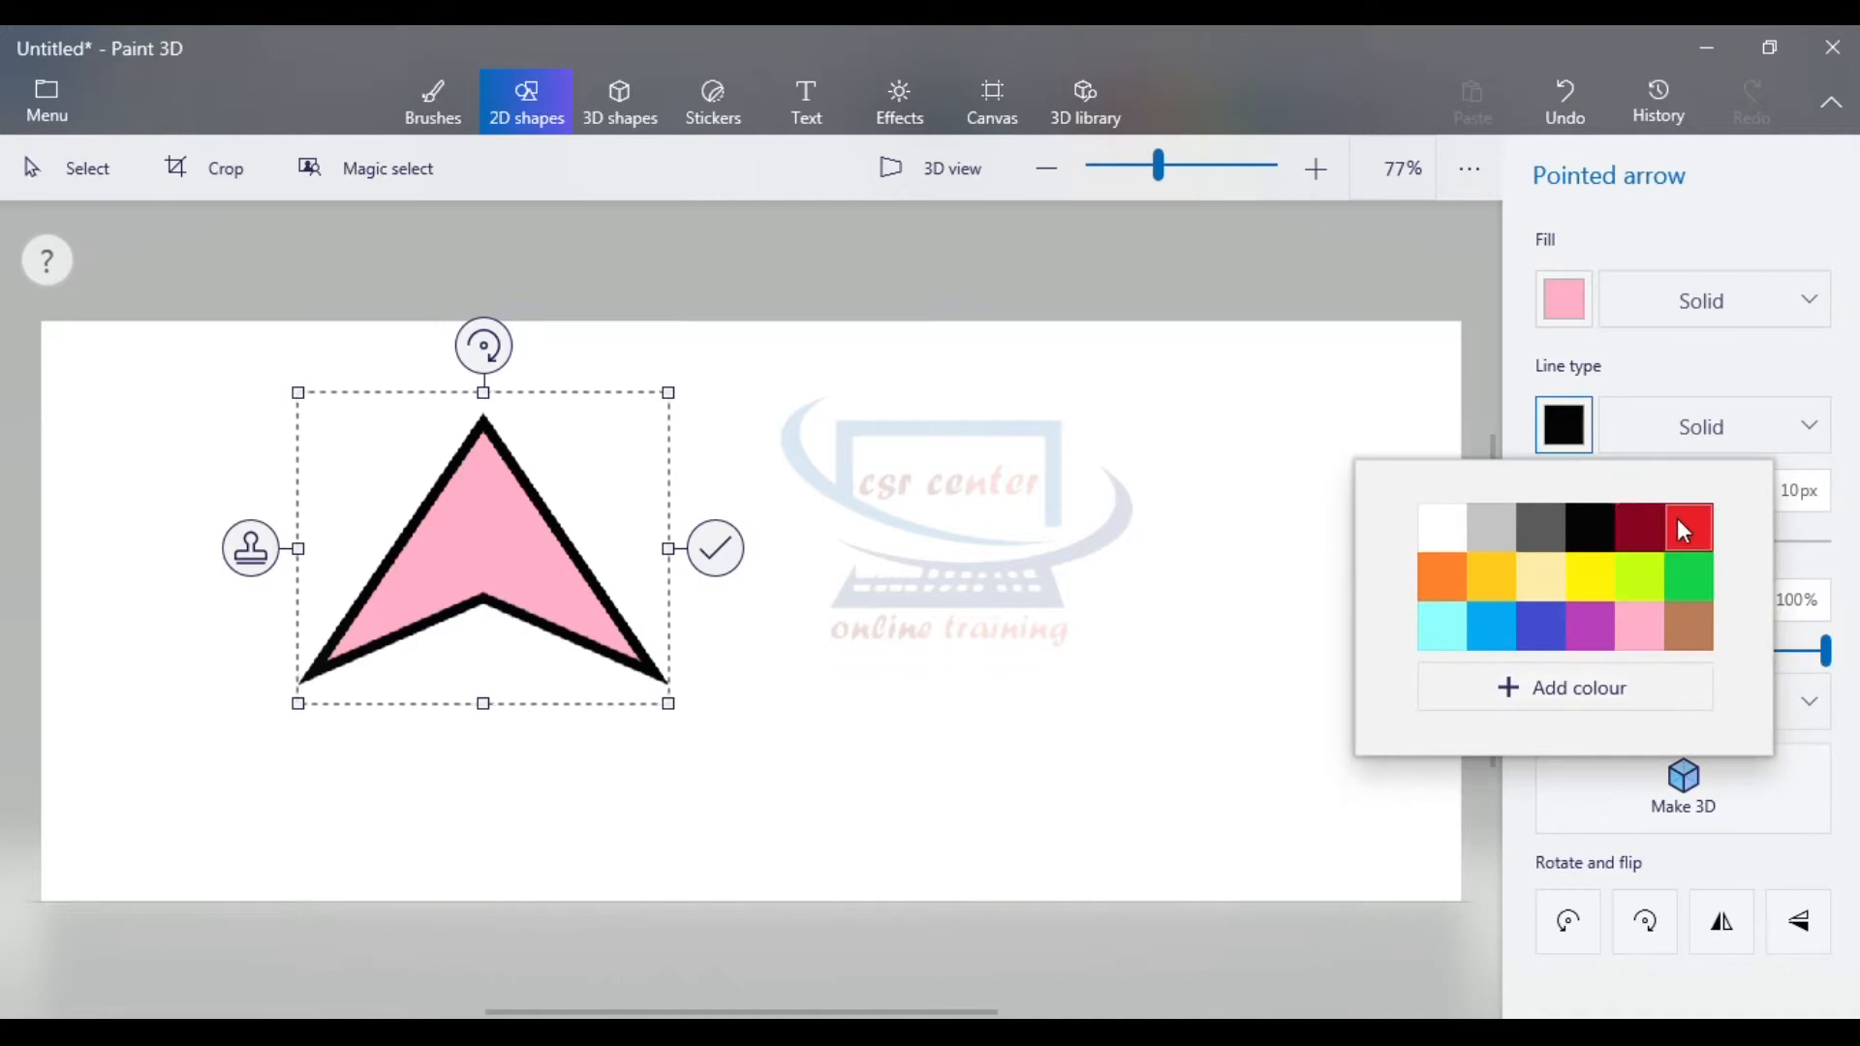
left_click(1678, 523)
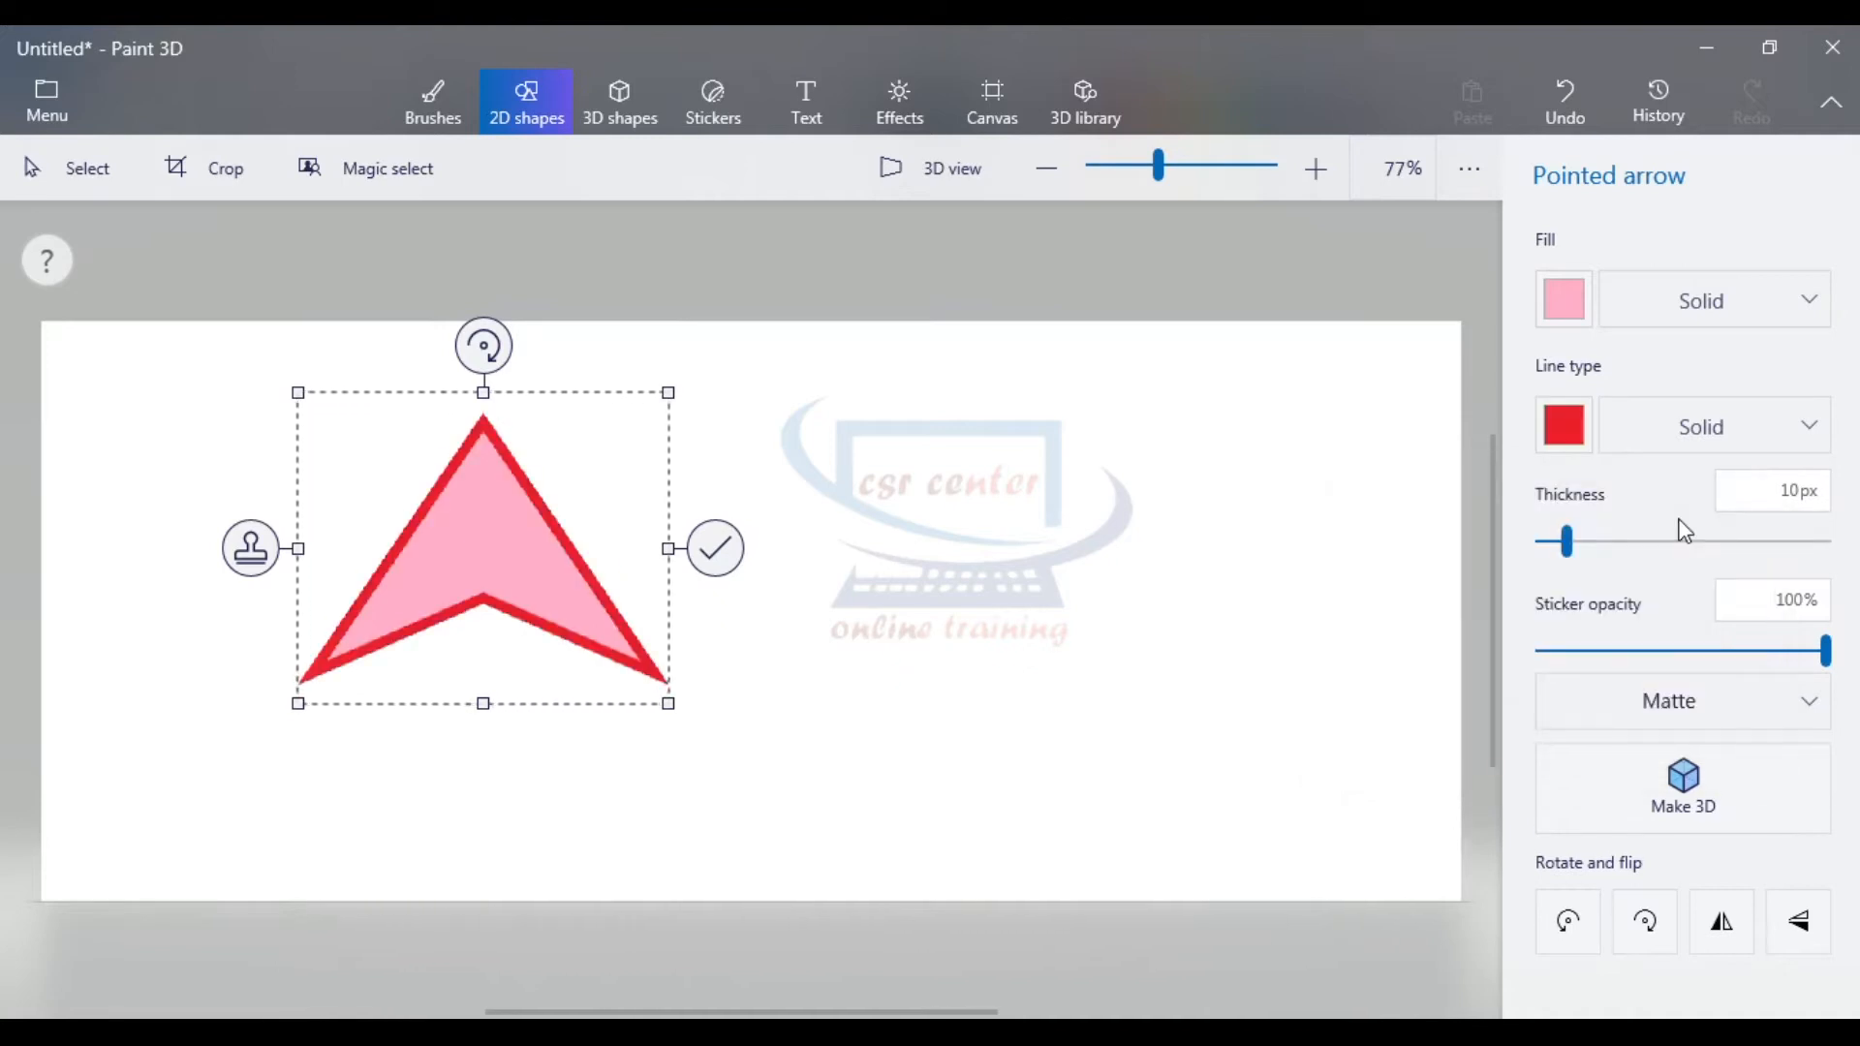
mouse_move(1575, 553)
left_mouse_down()
mouse_move(1758, 554)
mouse_move(1578, 543)
mouse_move(1600, 544)
left_mouse_up()
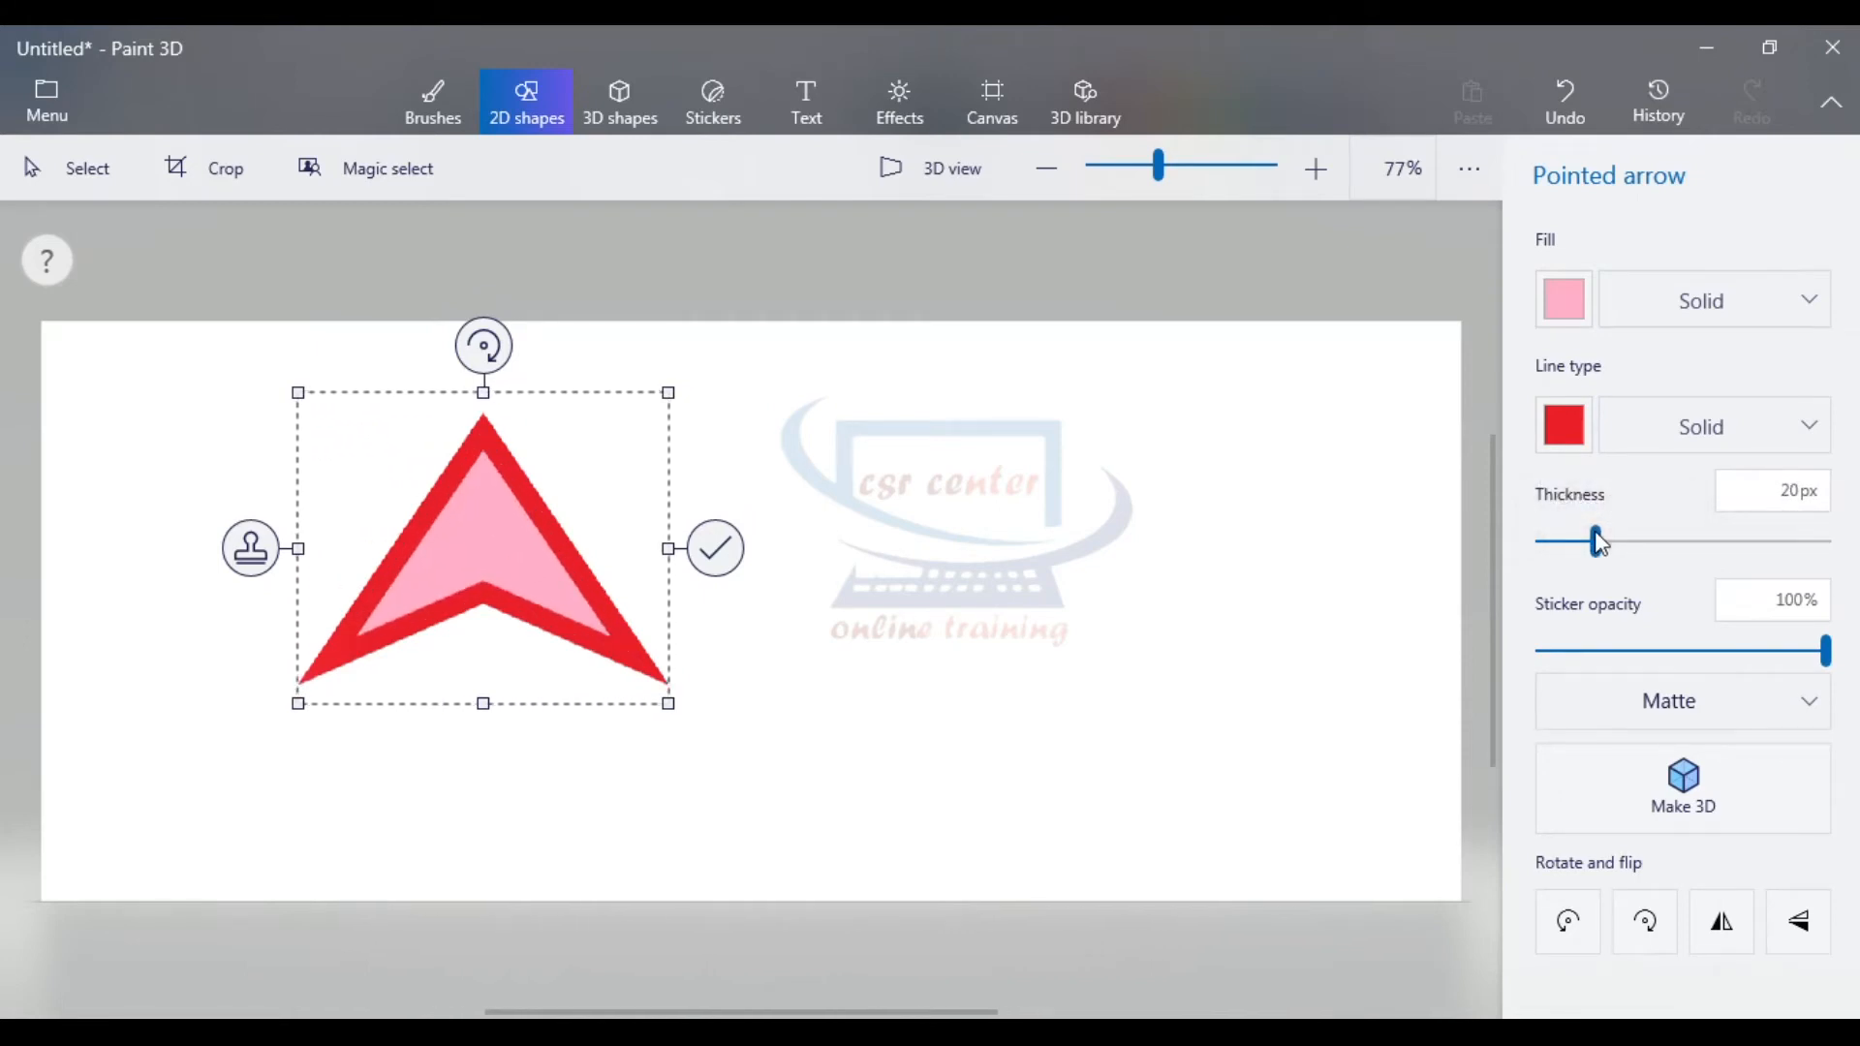
- Try rotating the pointed arrow slightly clockwise and undo the rotation
key("ctrl+z")
mouse_move(631, 329)
left_mouse_down()
mouse_move(784, 380)
mouse_move(823, 418)
mouse_move(613, 384)
mouse_move(641, 365)
left_mouse_up()
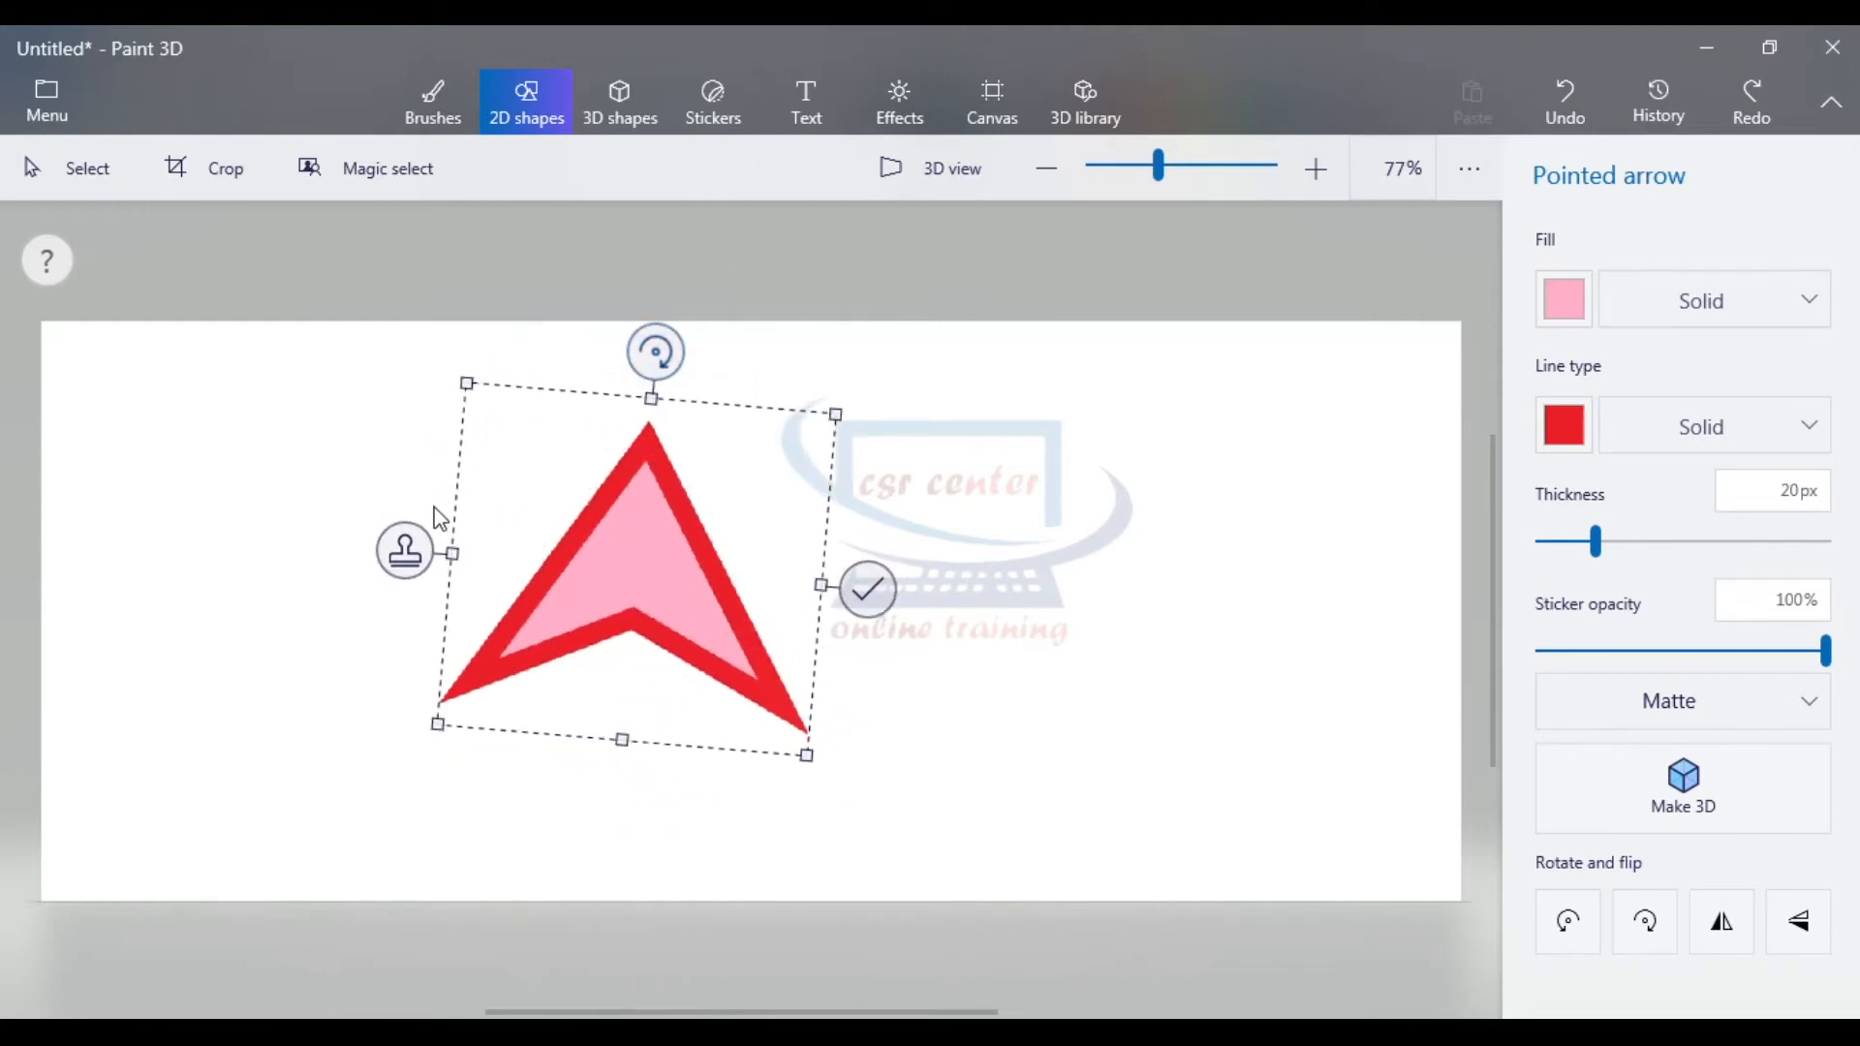
key("ctrl+z")
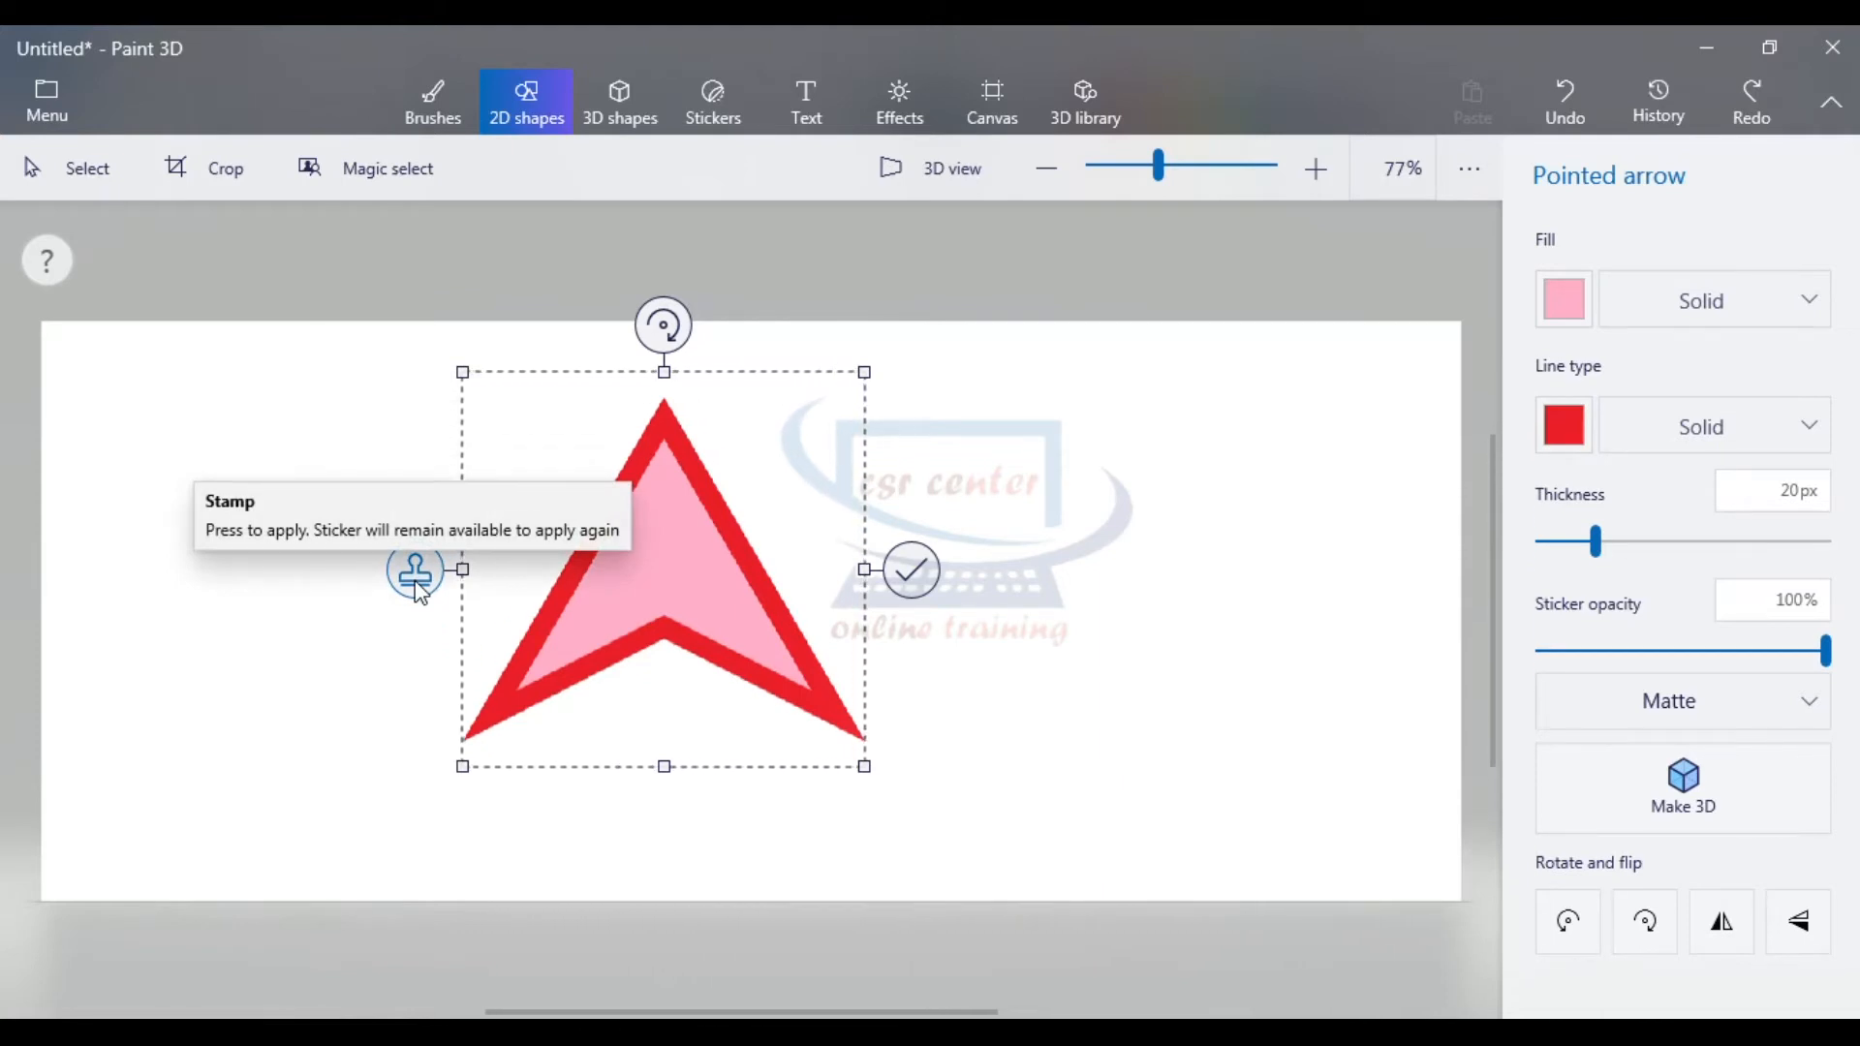
- Stamp a copy of the pointed arrow onto the canvas, keeping the shape available for further placement
left_click(417, 577)
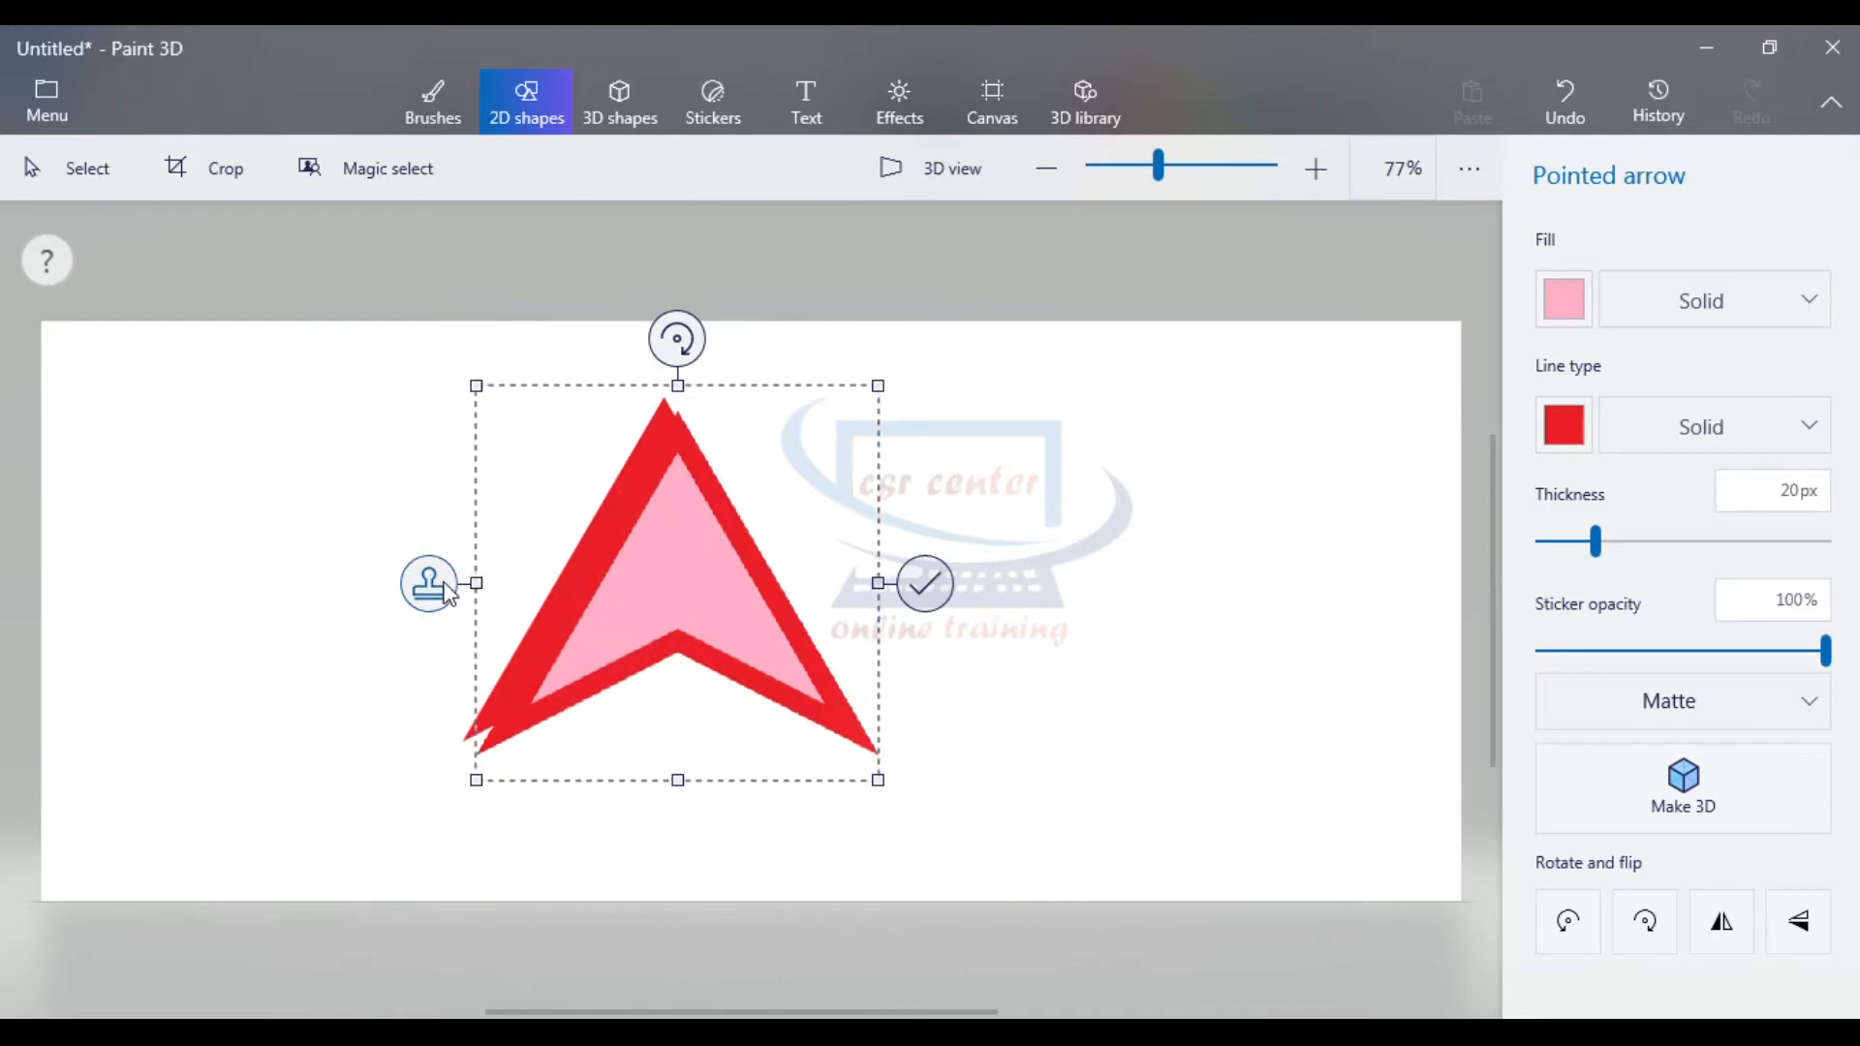
- Stamp three more copies of the pointed arrow onto the canvas
left_click(441, 579)
left_click(441, 579)
left_click(442, 579)
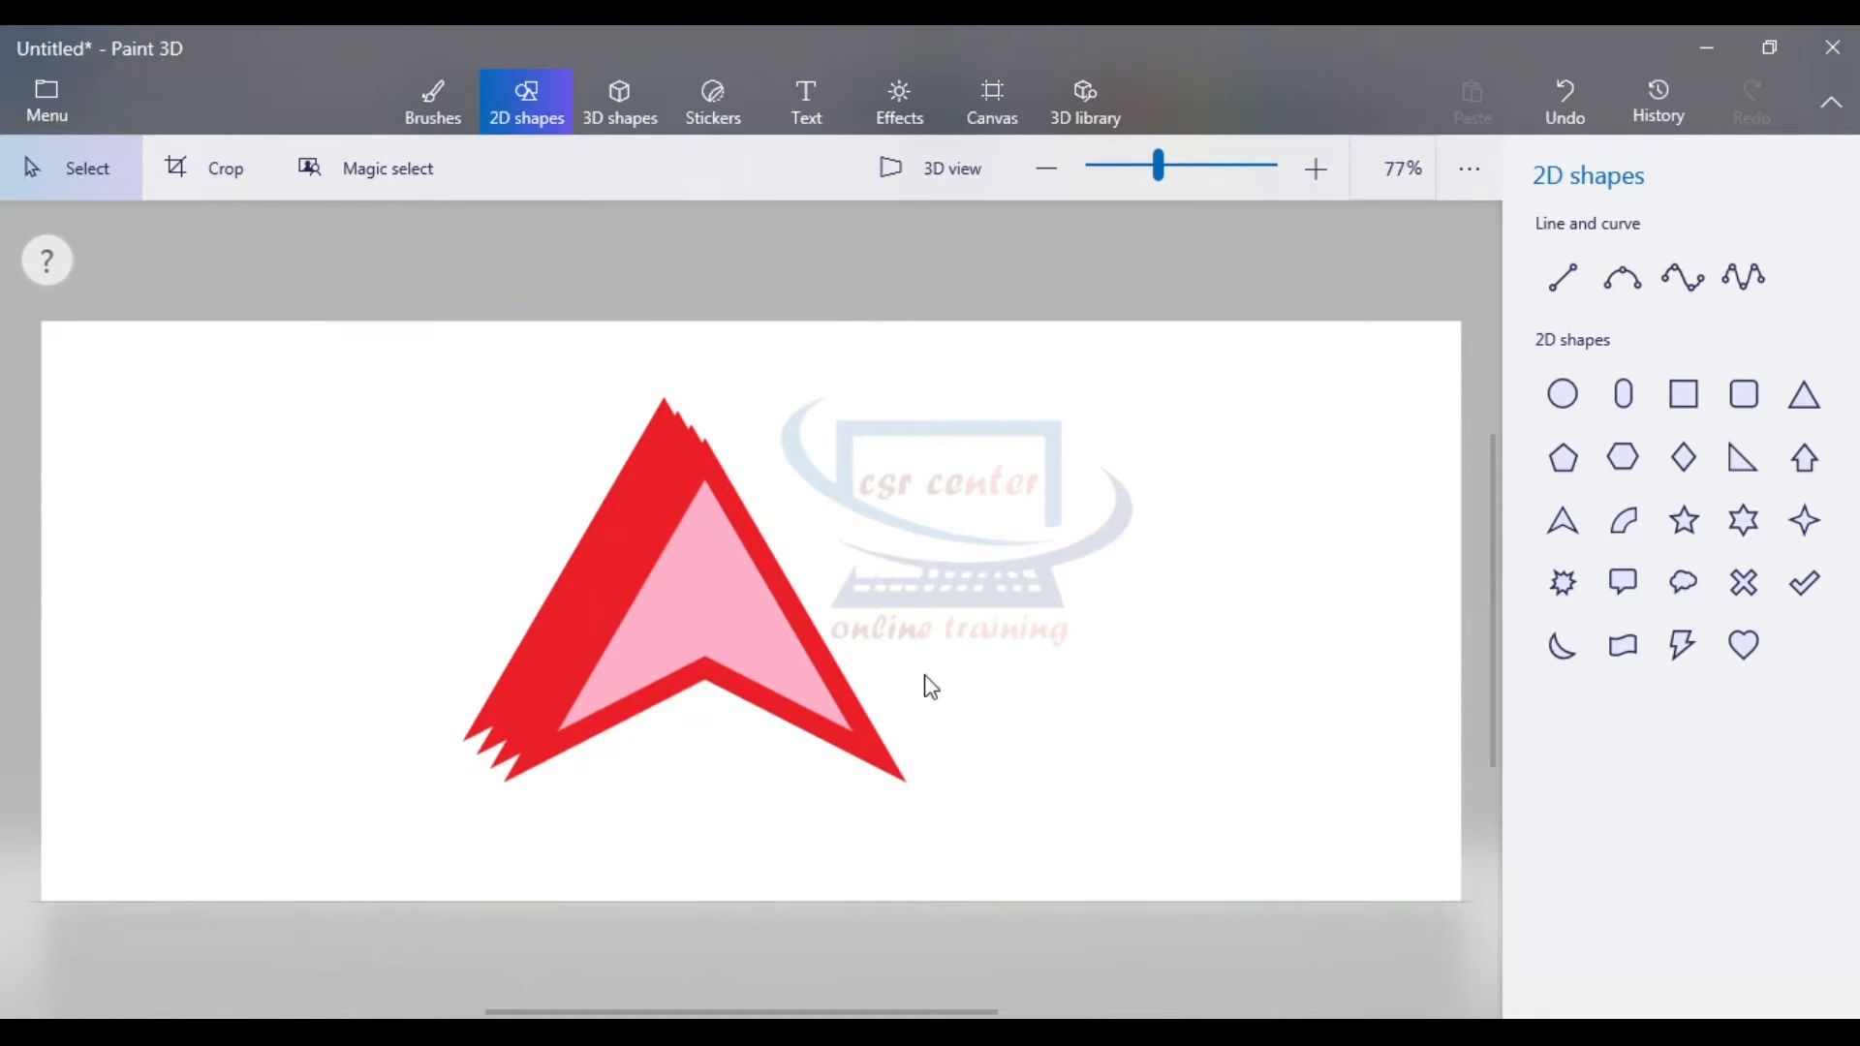
- Clear everything from the canvas and draw a new pointed arrow with pink fill and red outline
left_click(1562, 520)
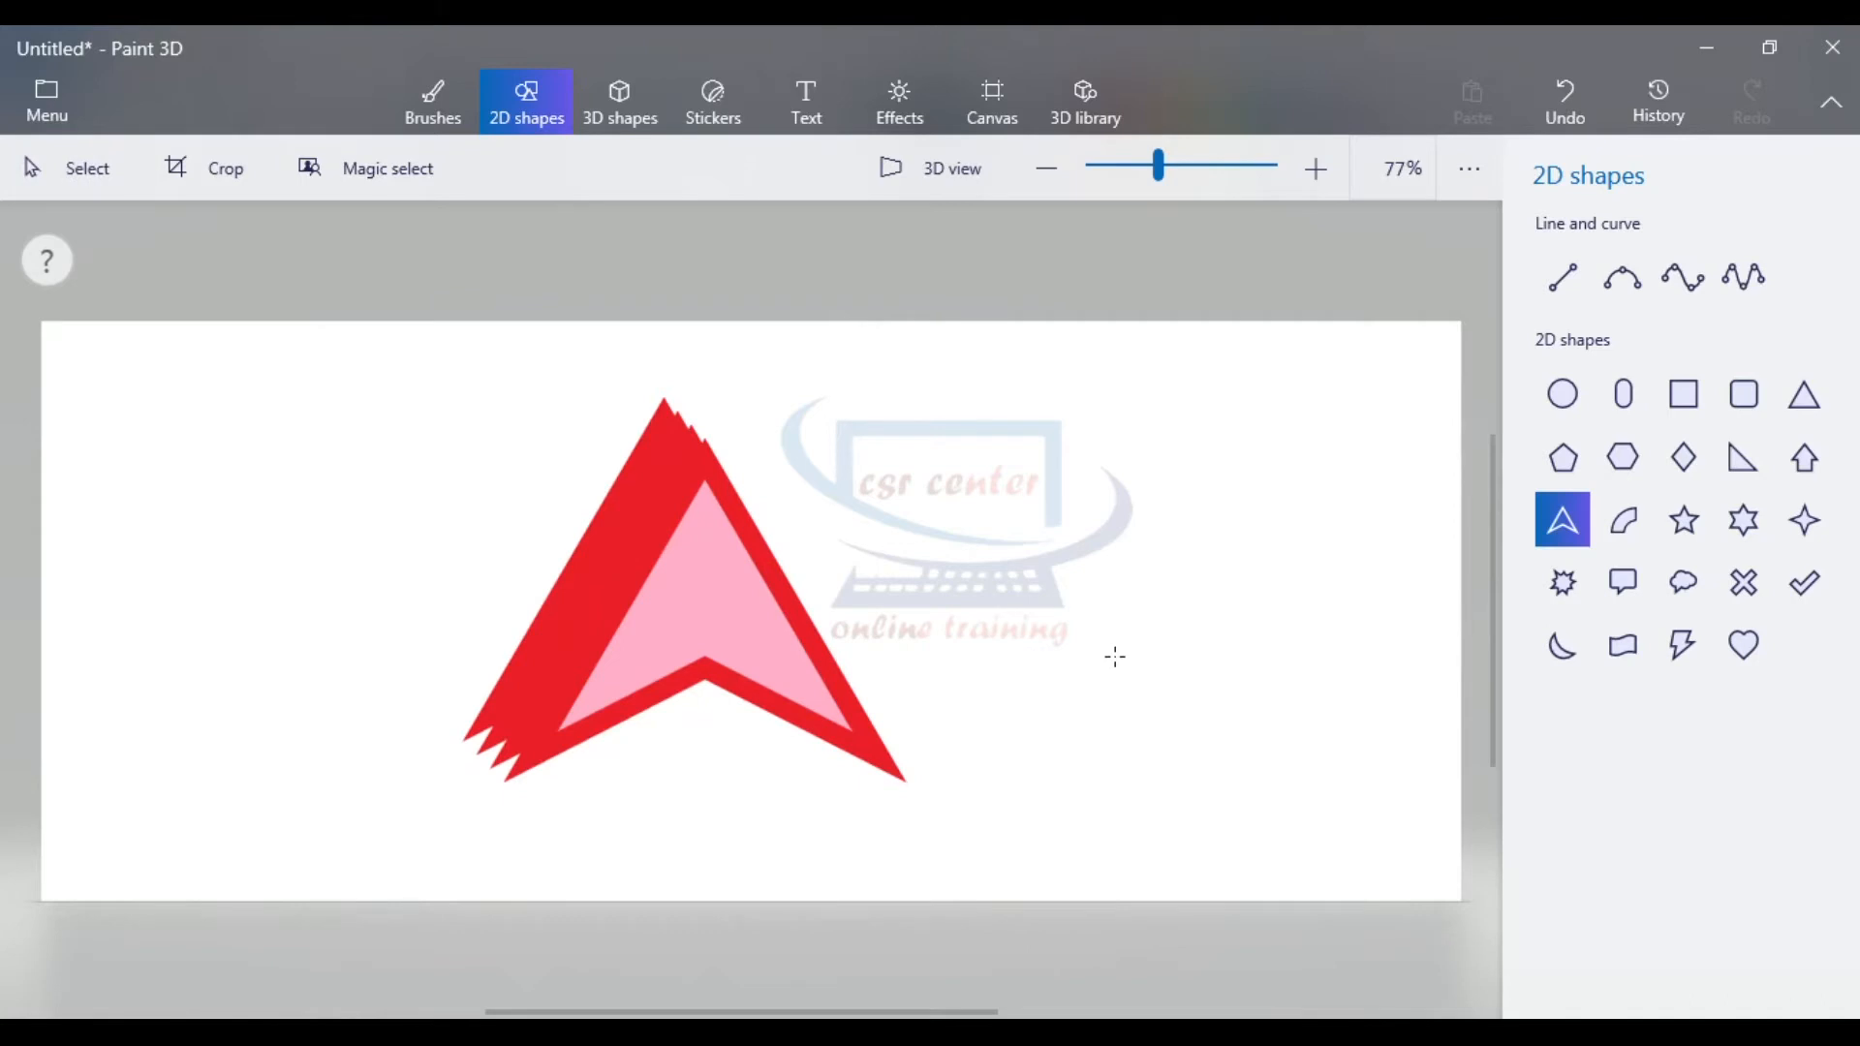
key("ctrl+a")
key("Delete")
left_click(1562, 520)
left_click_drag(454, 406, 815, 723)
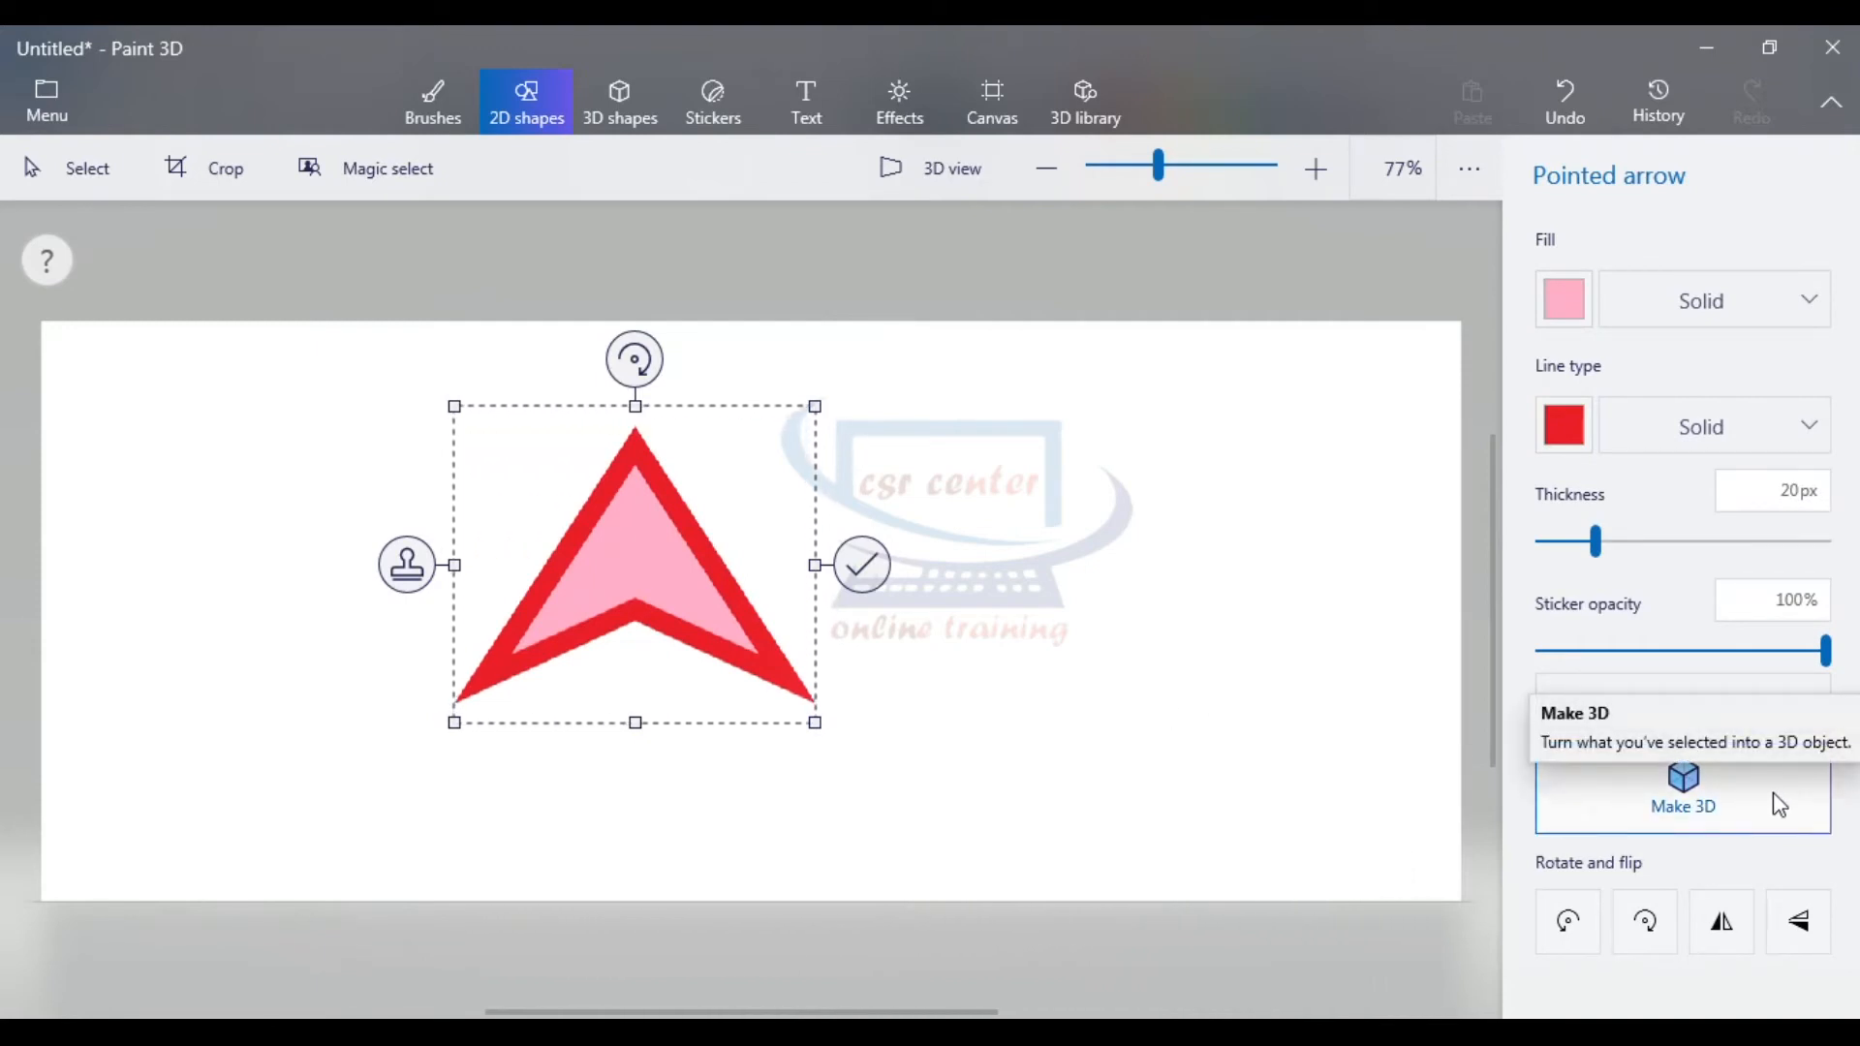
- Convert the pointed arrow into a 3D object and shift its depth position
left_click(1706, 792)
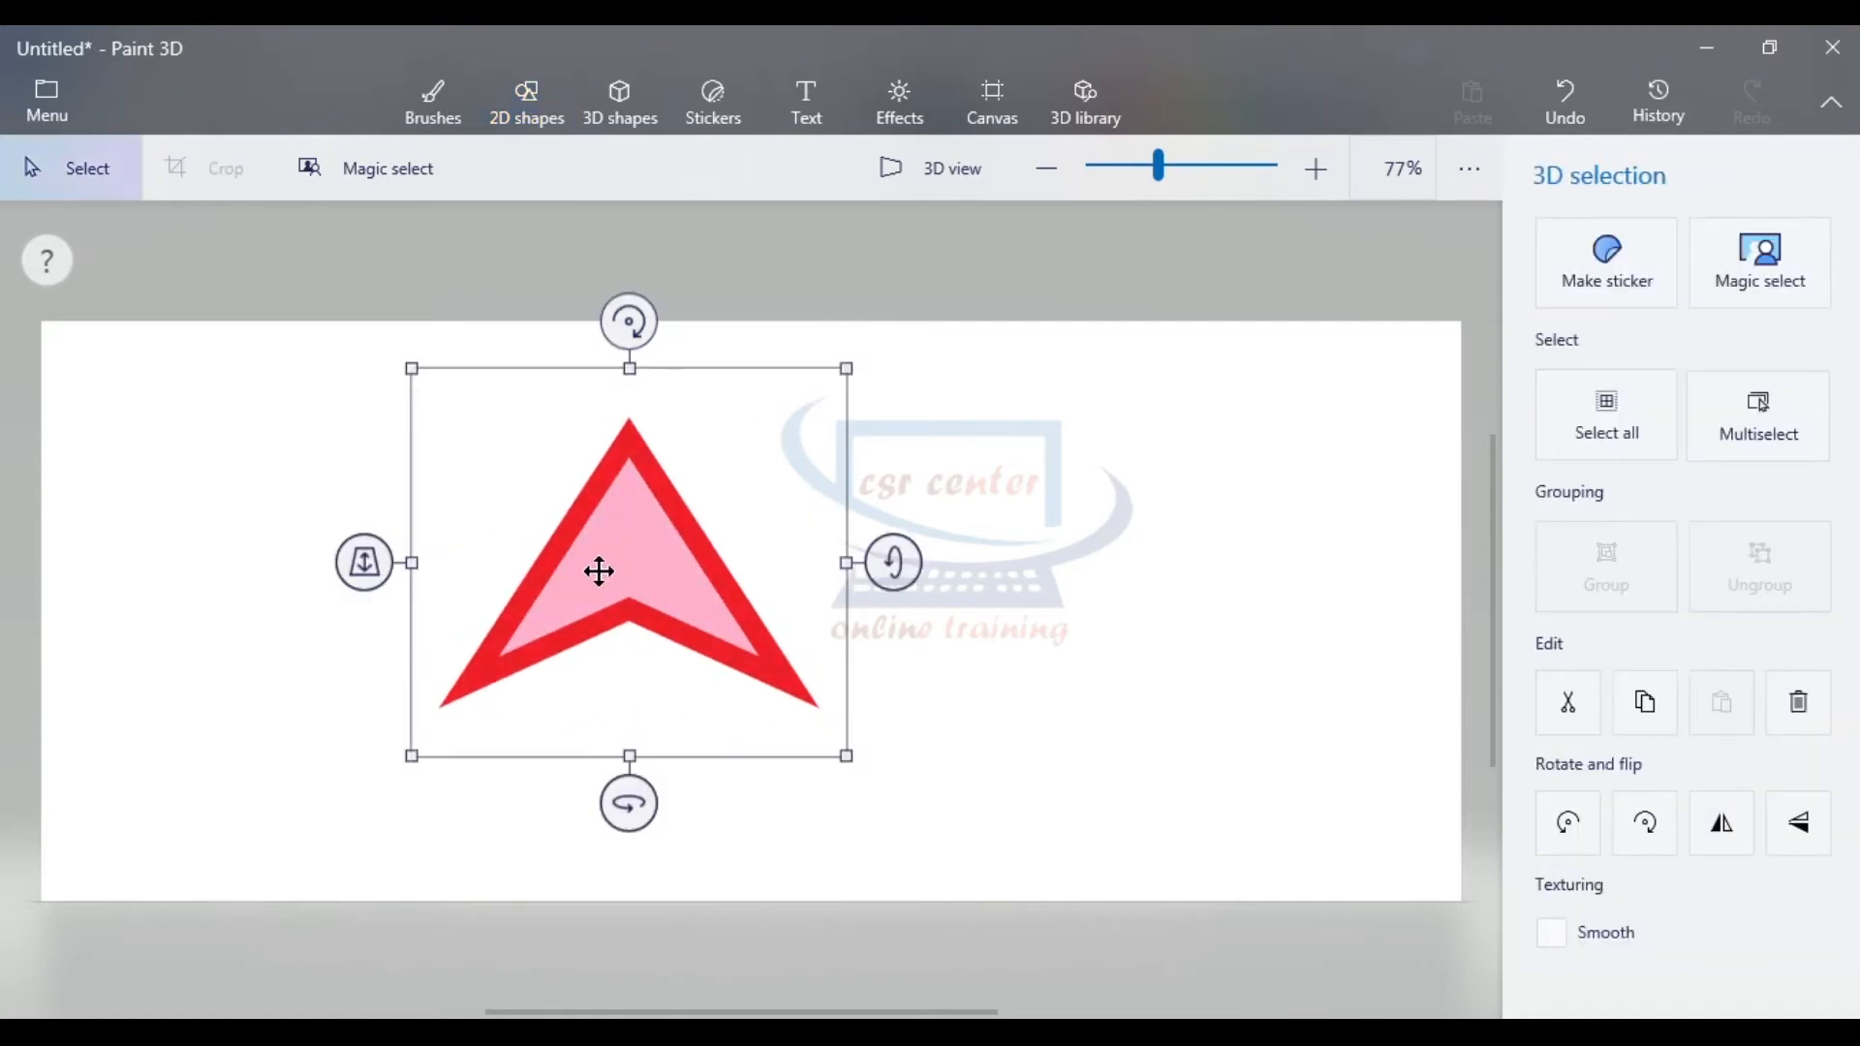
left_click_drag(364, 562, 370, 734)
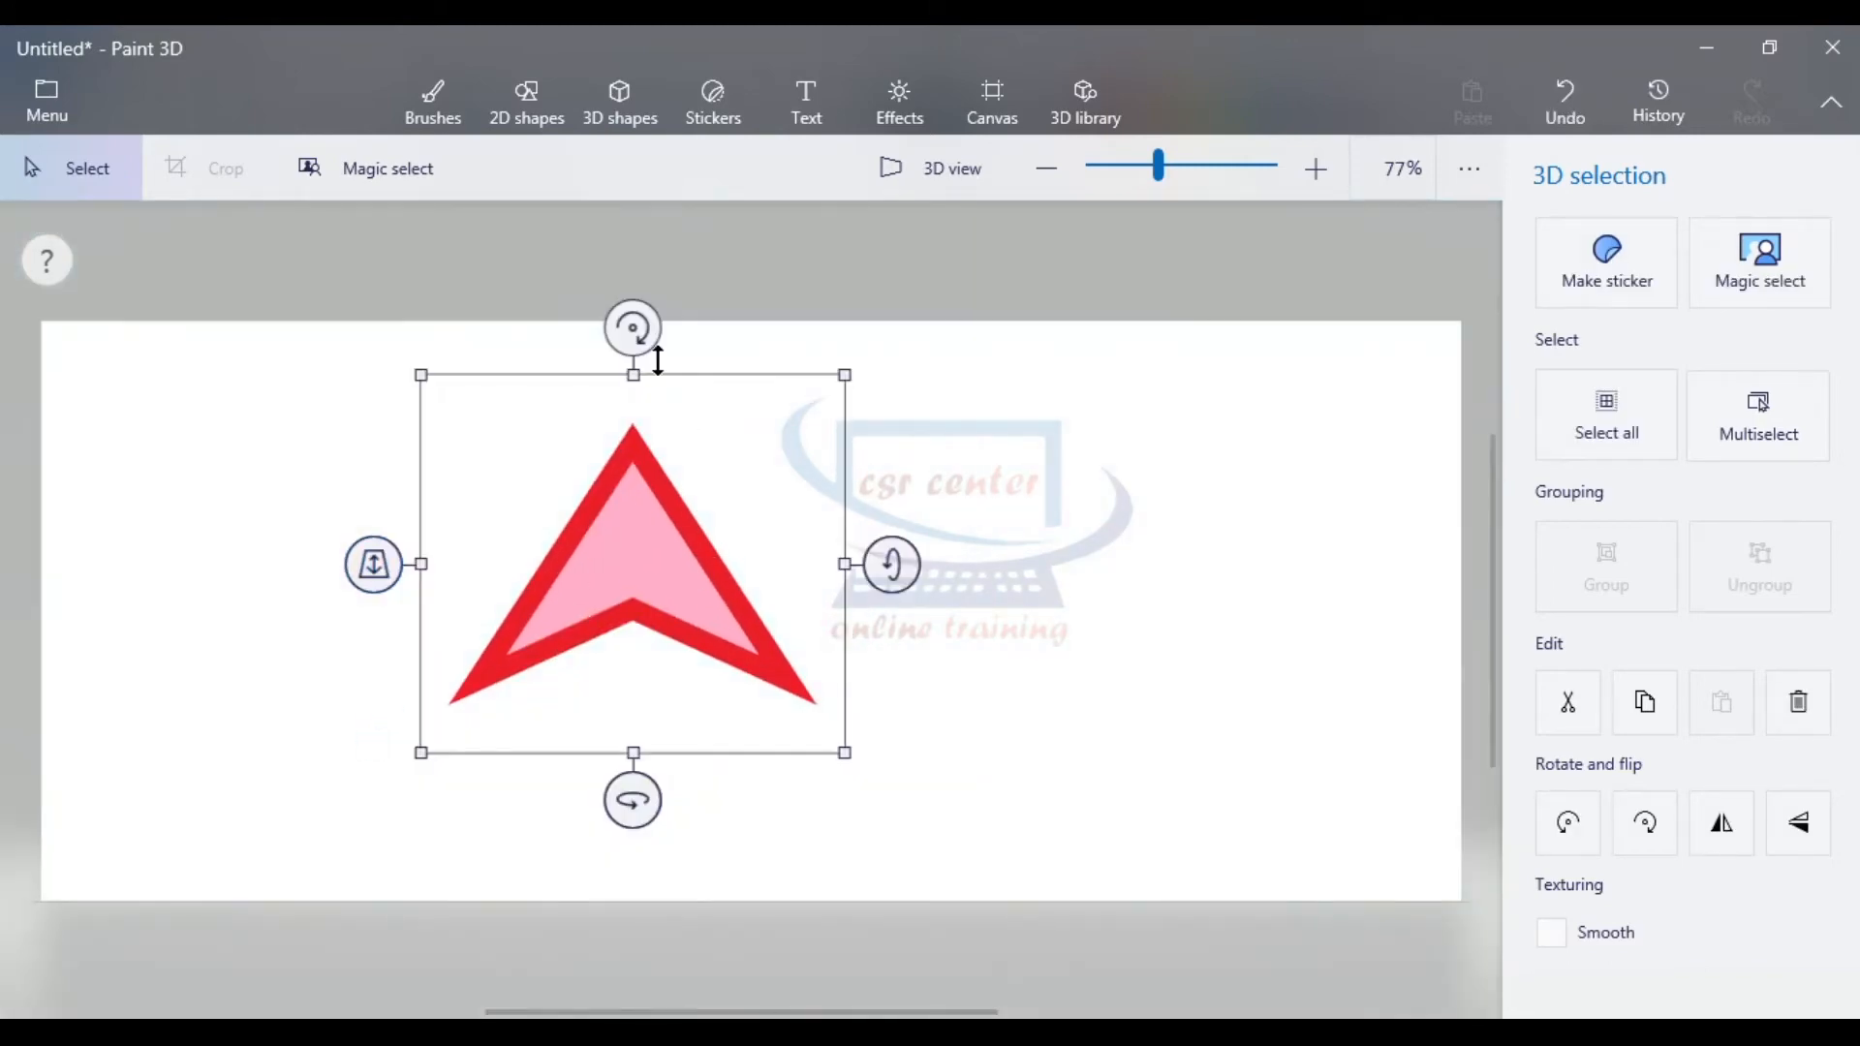
- Rotate the 3D pointed arrow about all three axes and turn it into a custom sticker
left_click_drag(633, 328, 525, 520)
left_click_drag(930, 560, 875, 746)
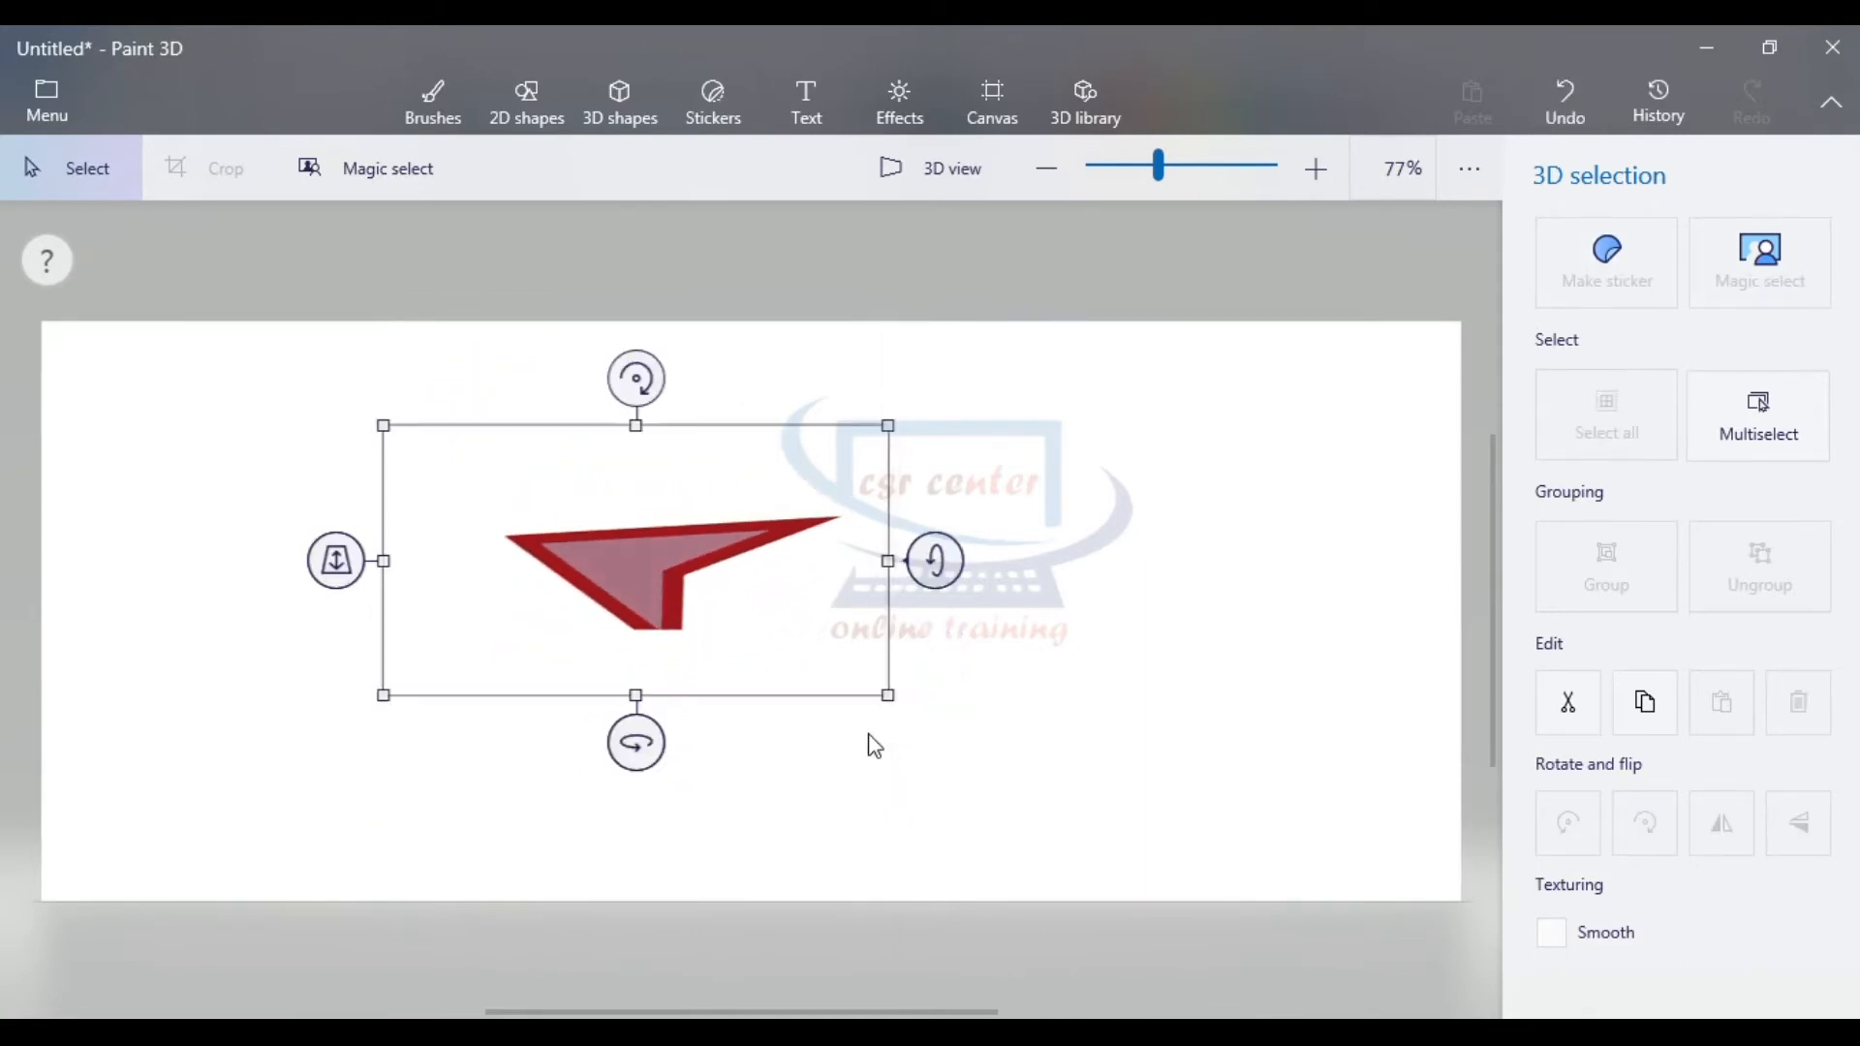
left_click_drag(635, 743, 706, 647)
left_click_drag(946, 560, 946, 515)
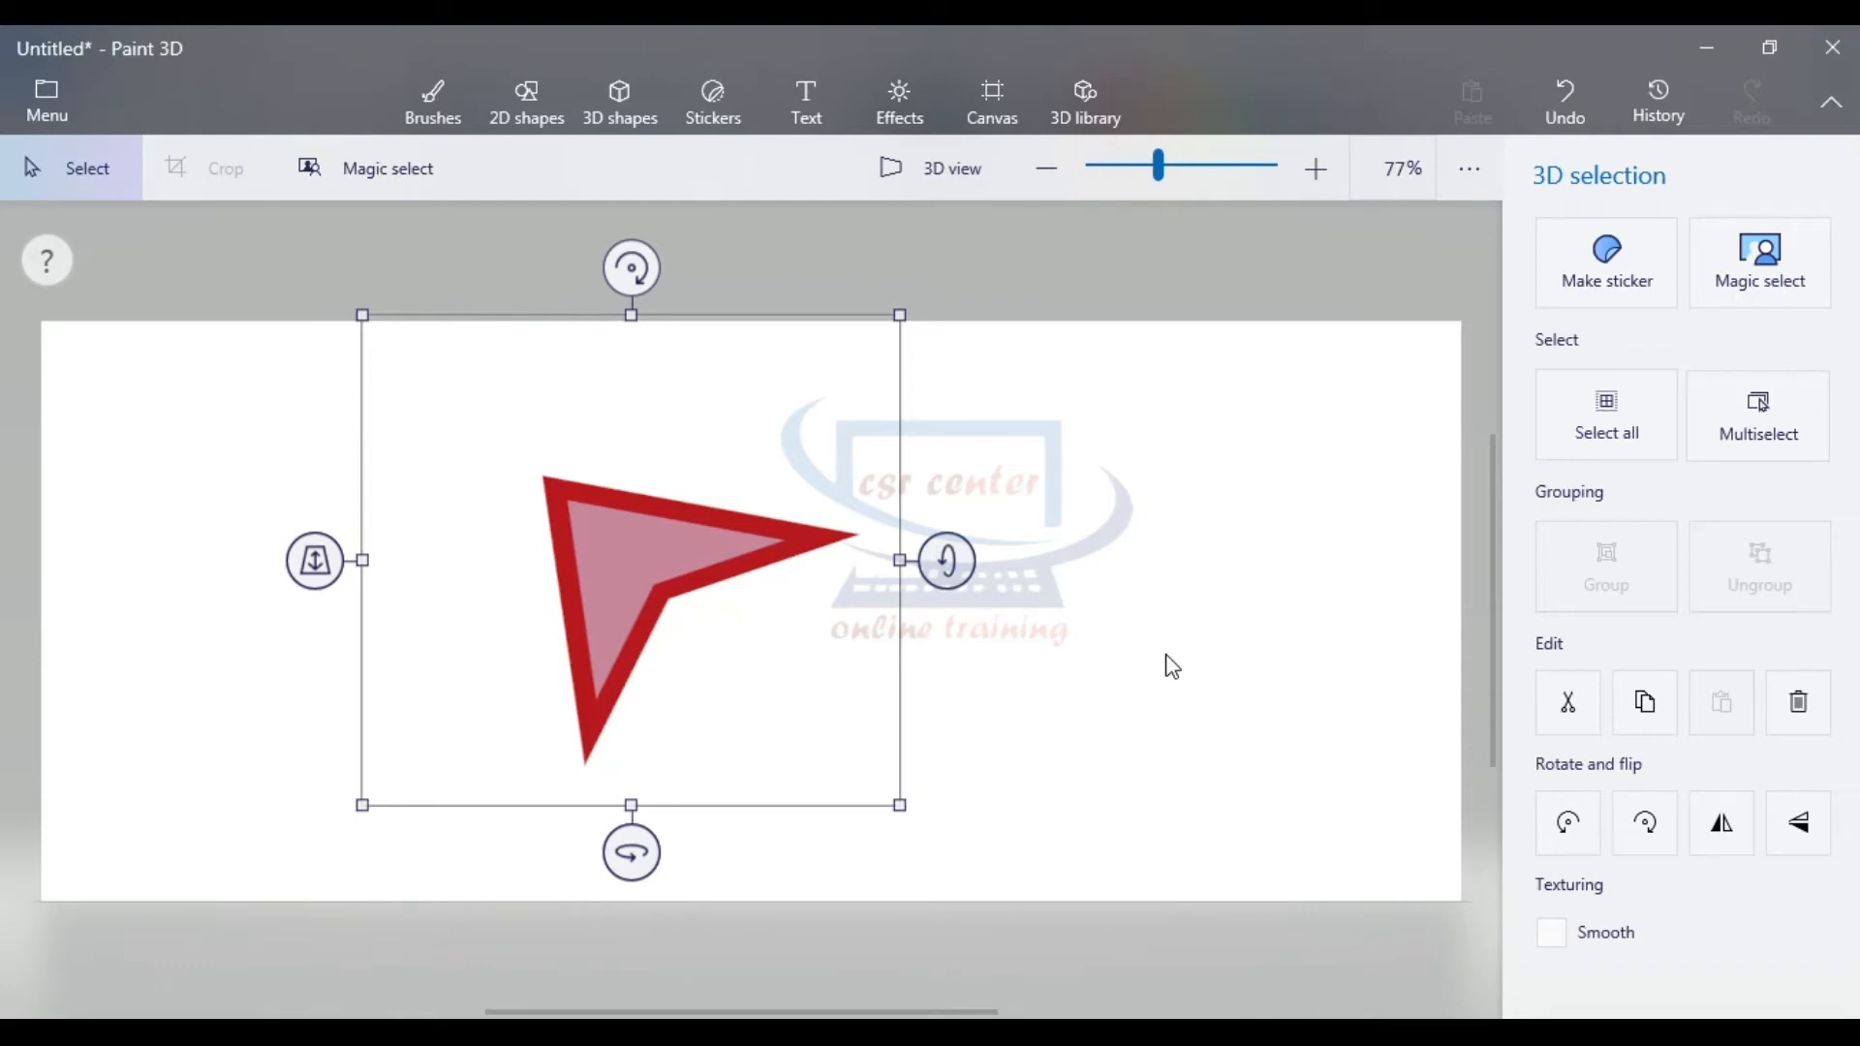
left_click(1574, 295)
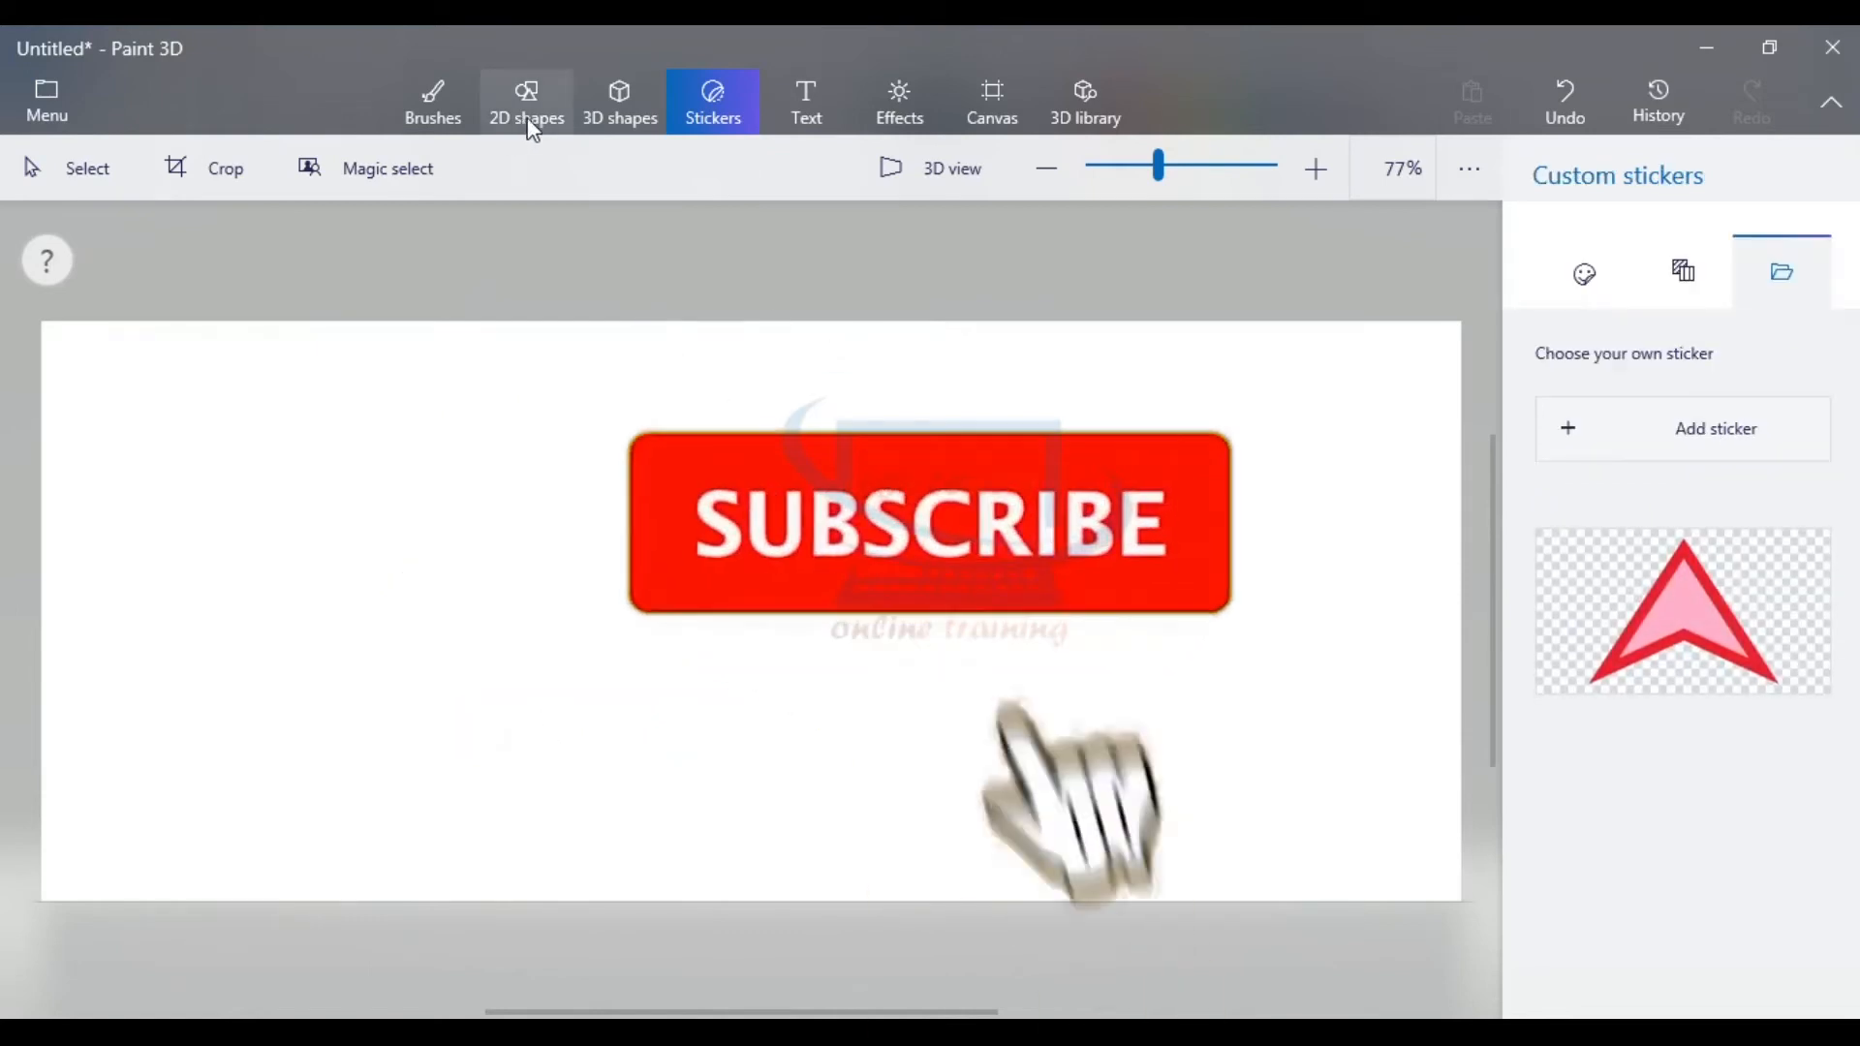
- Draw a red matte 3D cone in the middle of the canvas
left_click(618, 101)
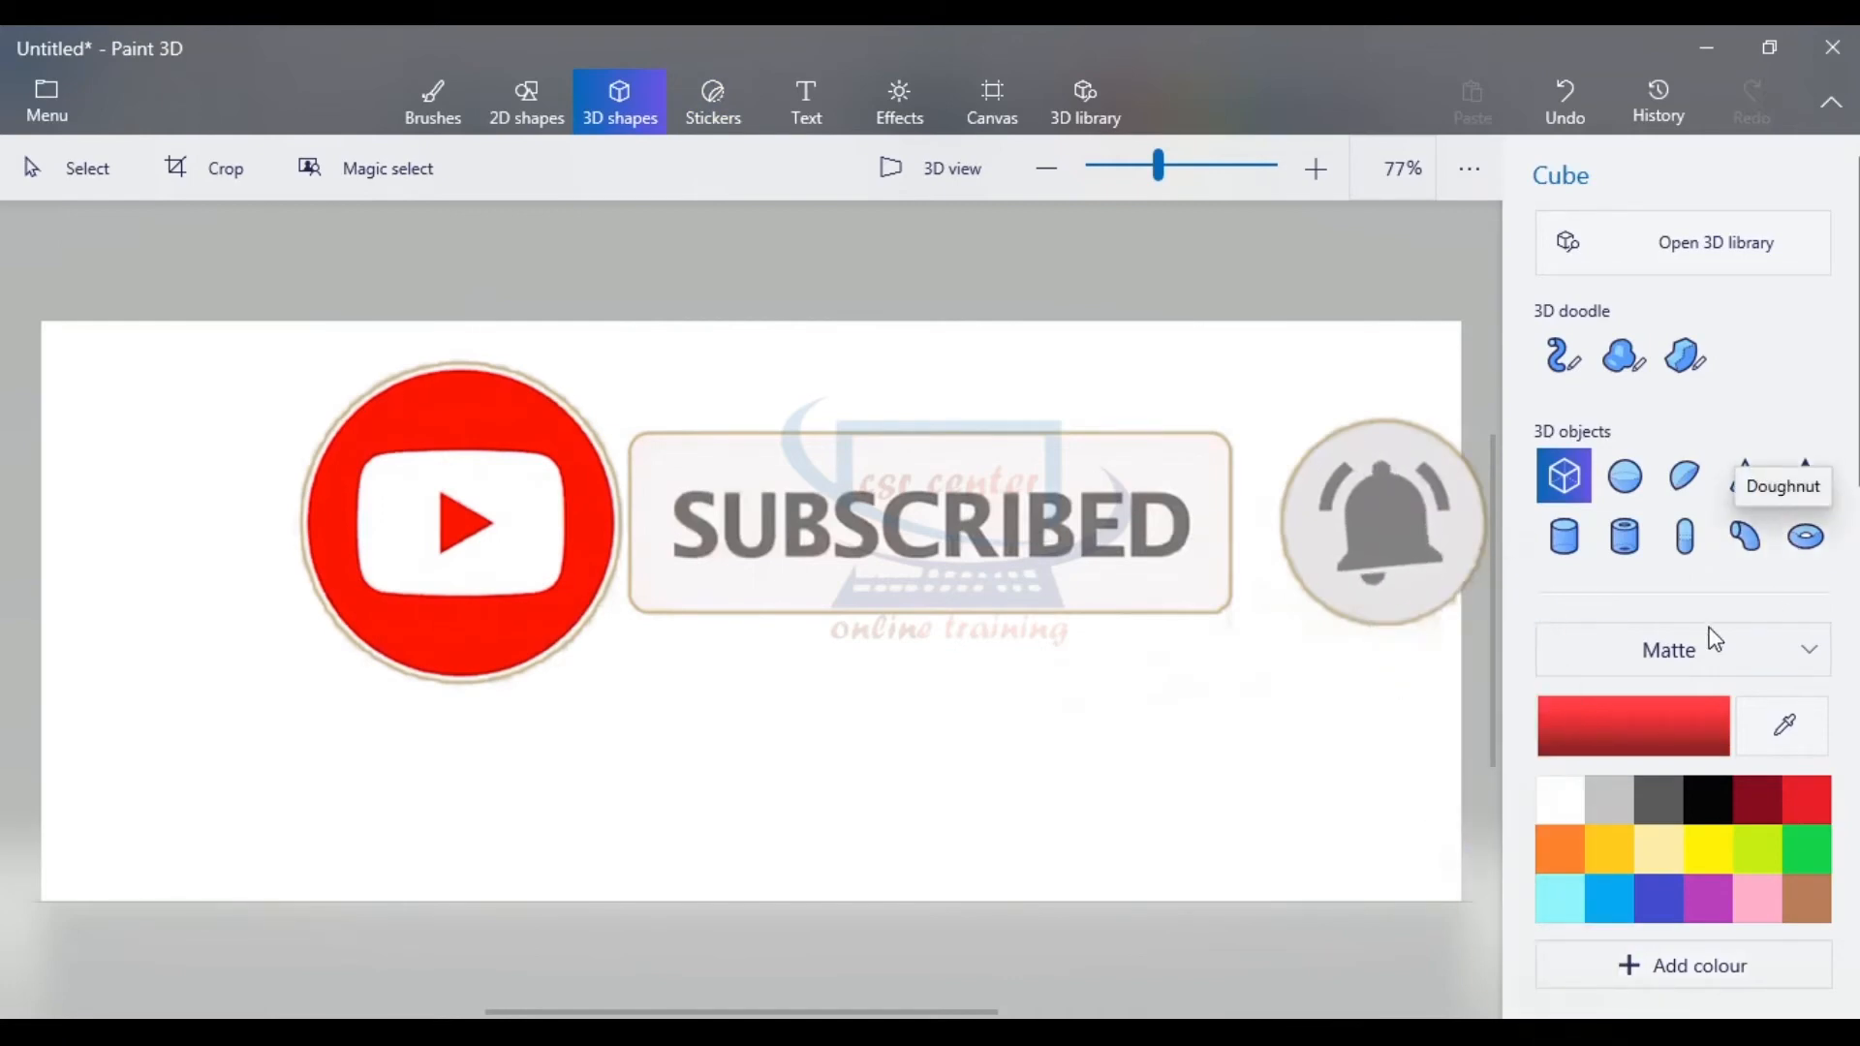
left_click(1744, 476)
left_click_drag(570, 435, 930, 757)
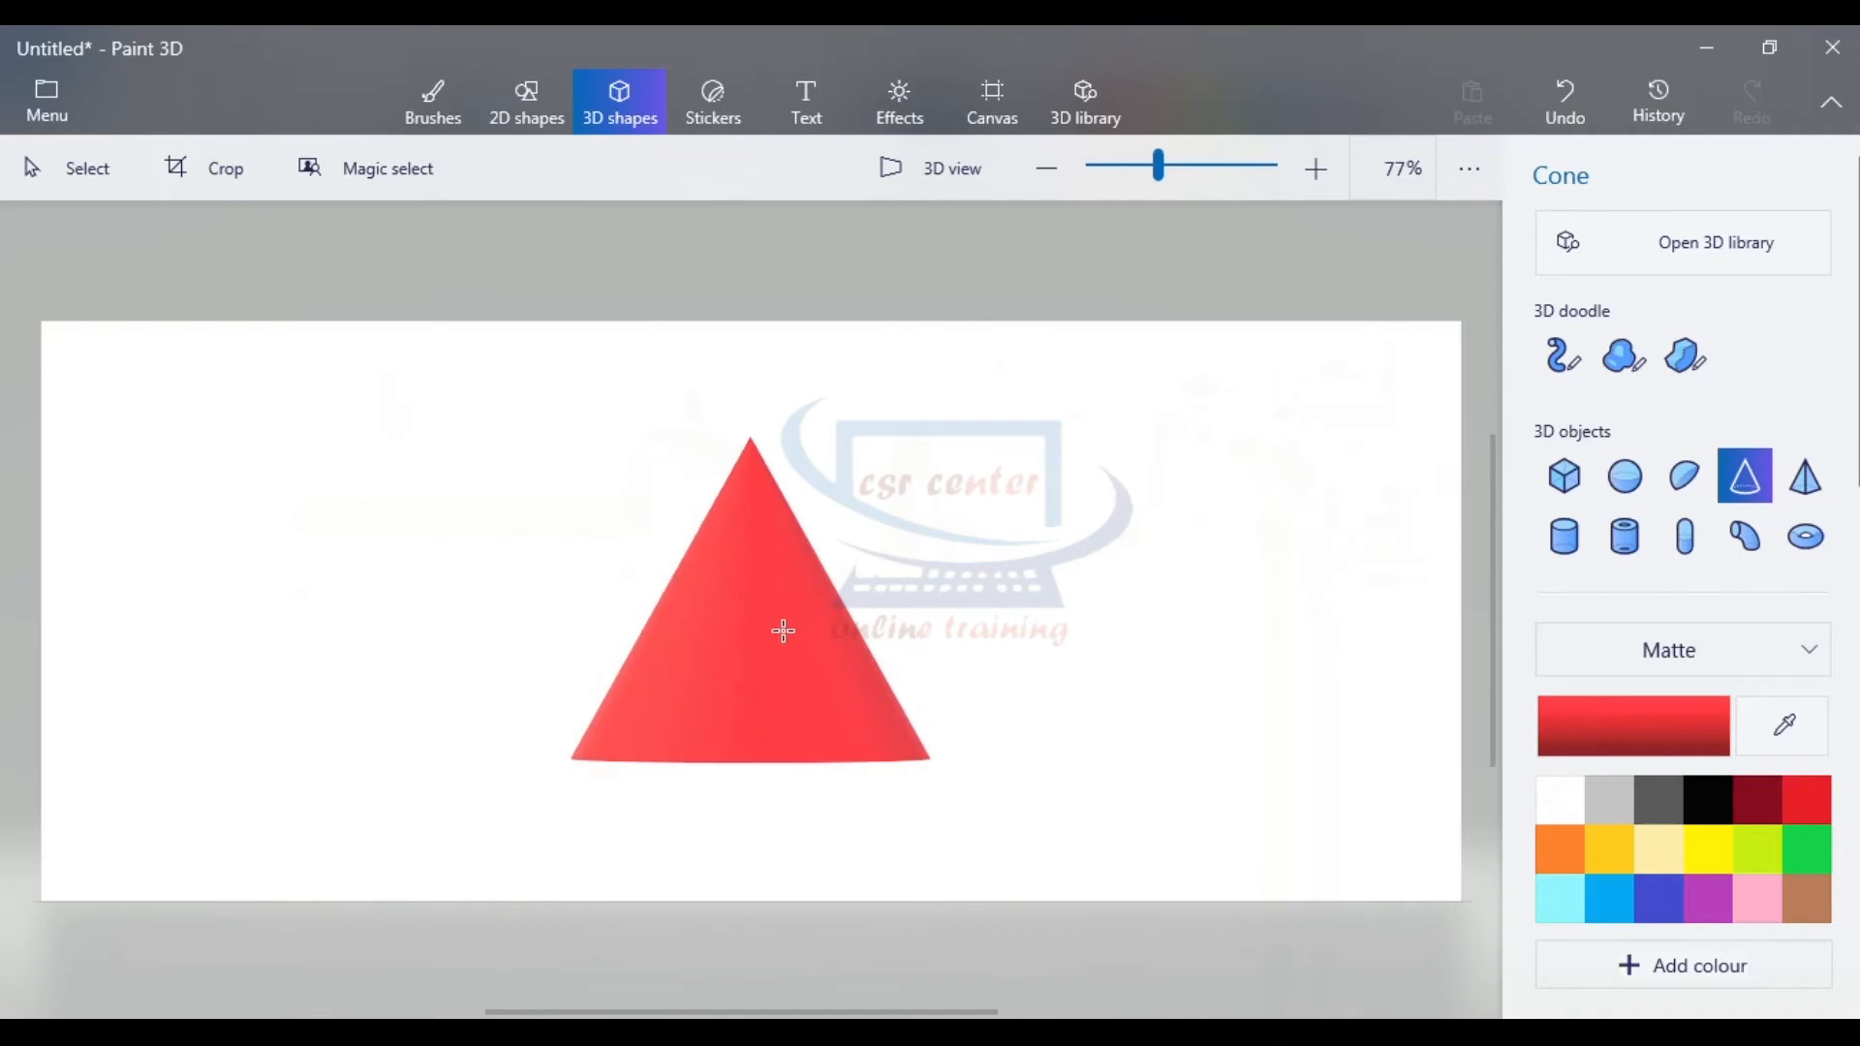
- Recolour the cone green, and replace that with a newly added custom pink colour
left_click(1745, 249)
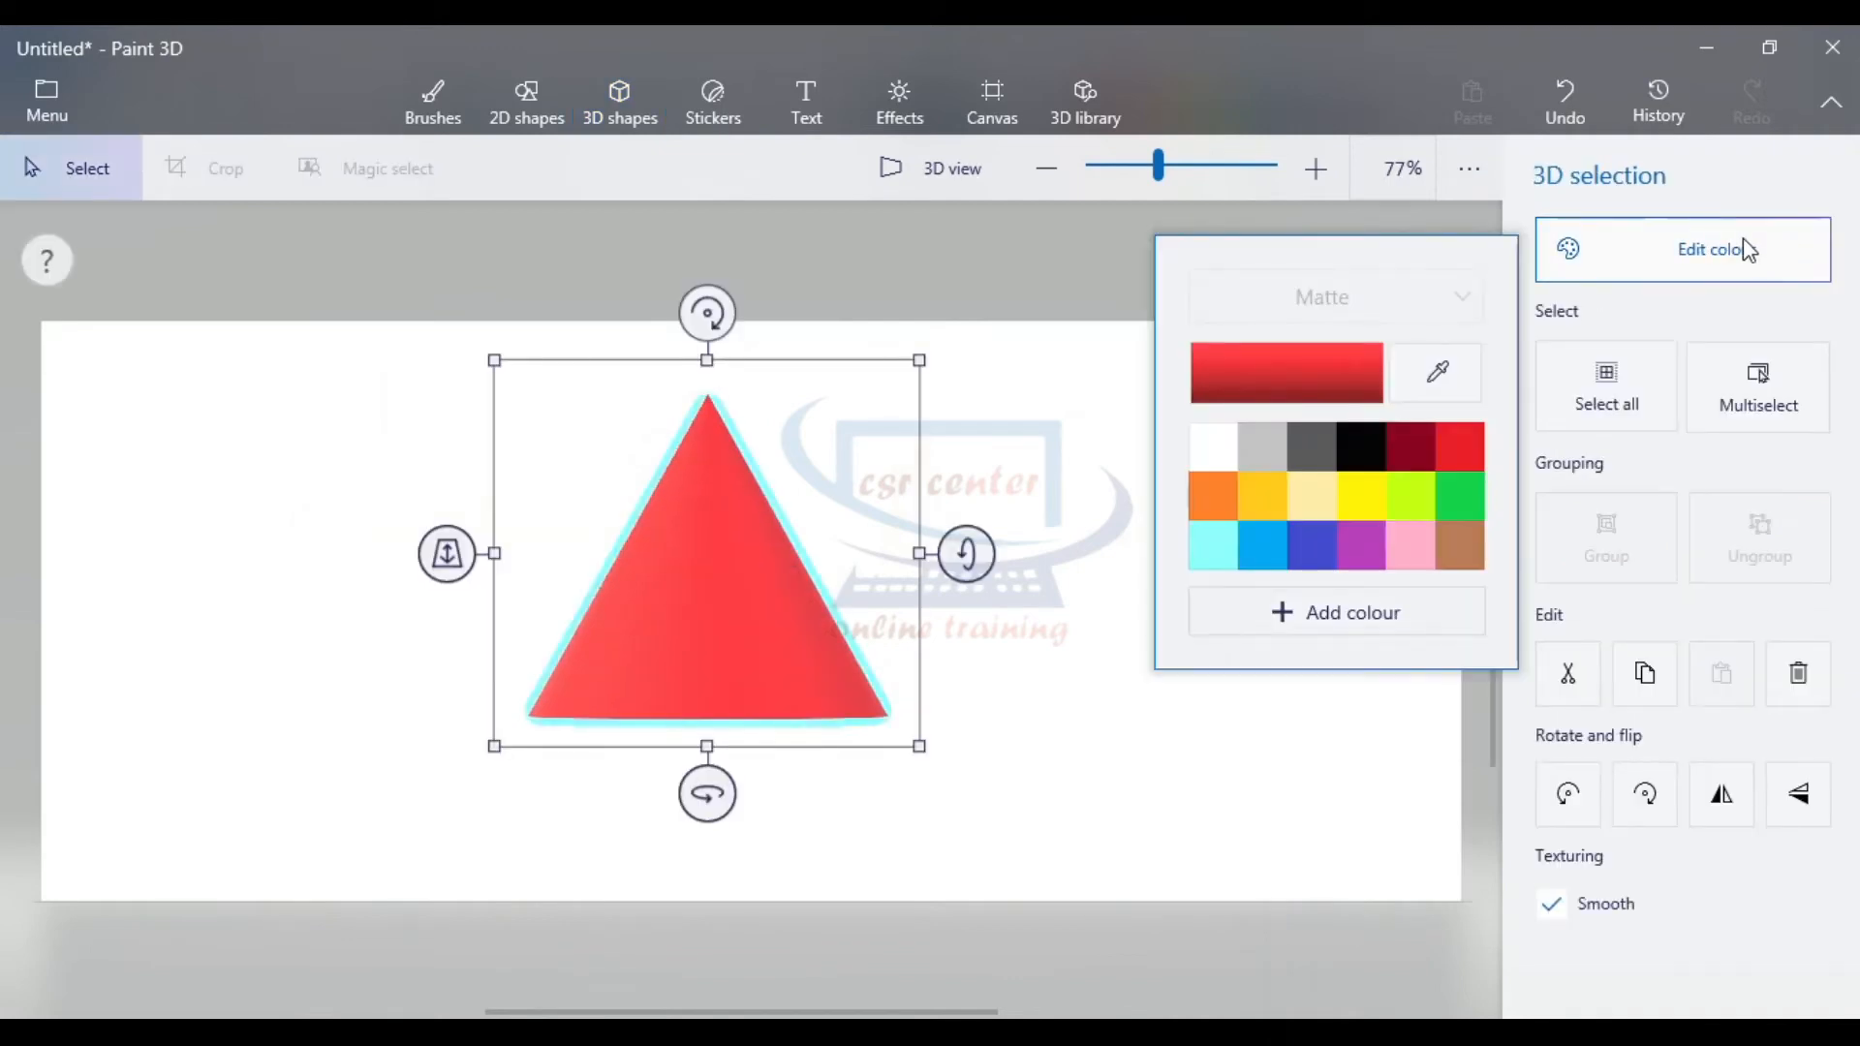
left_click(1461, 496)
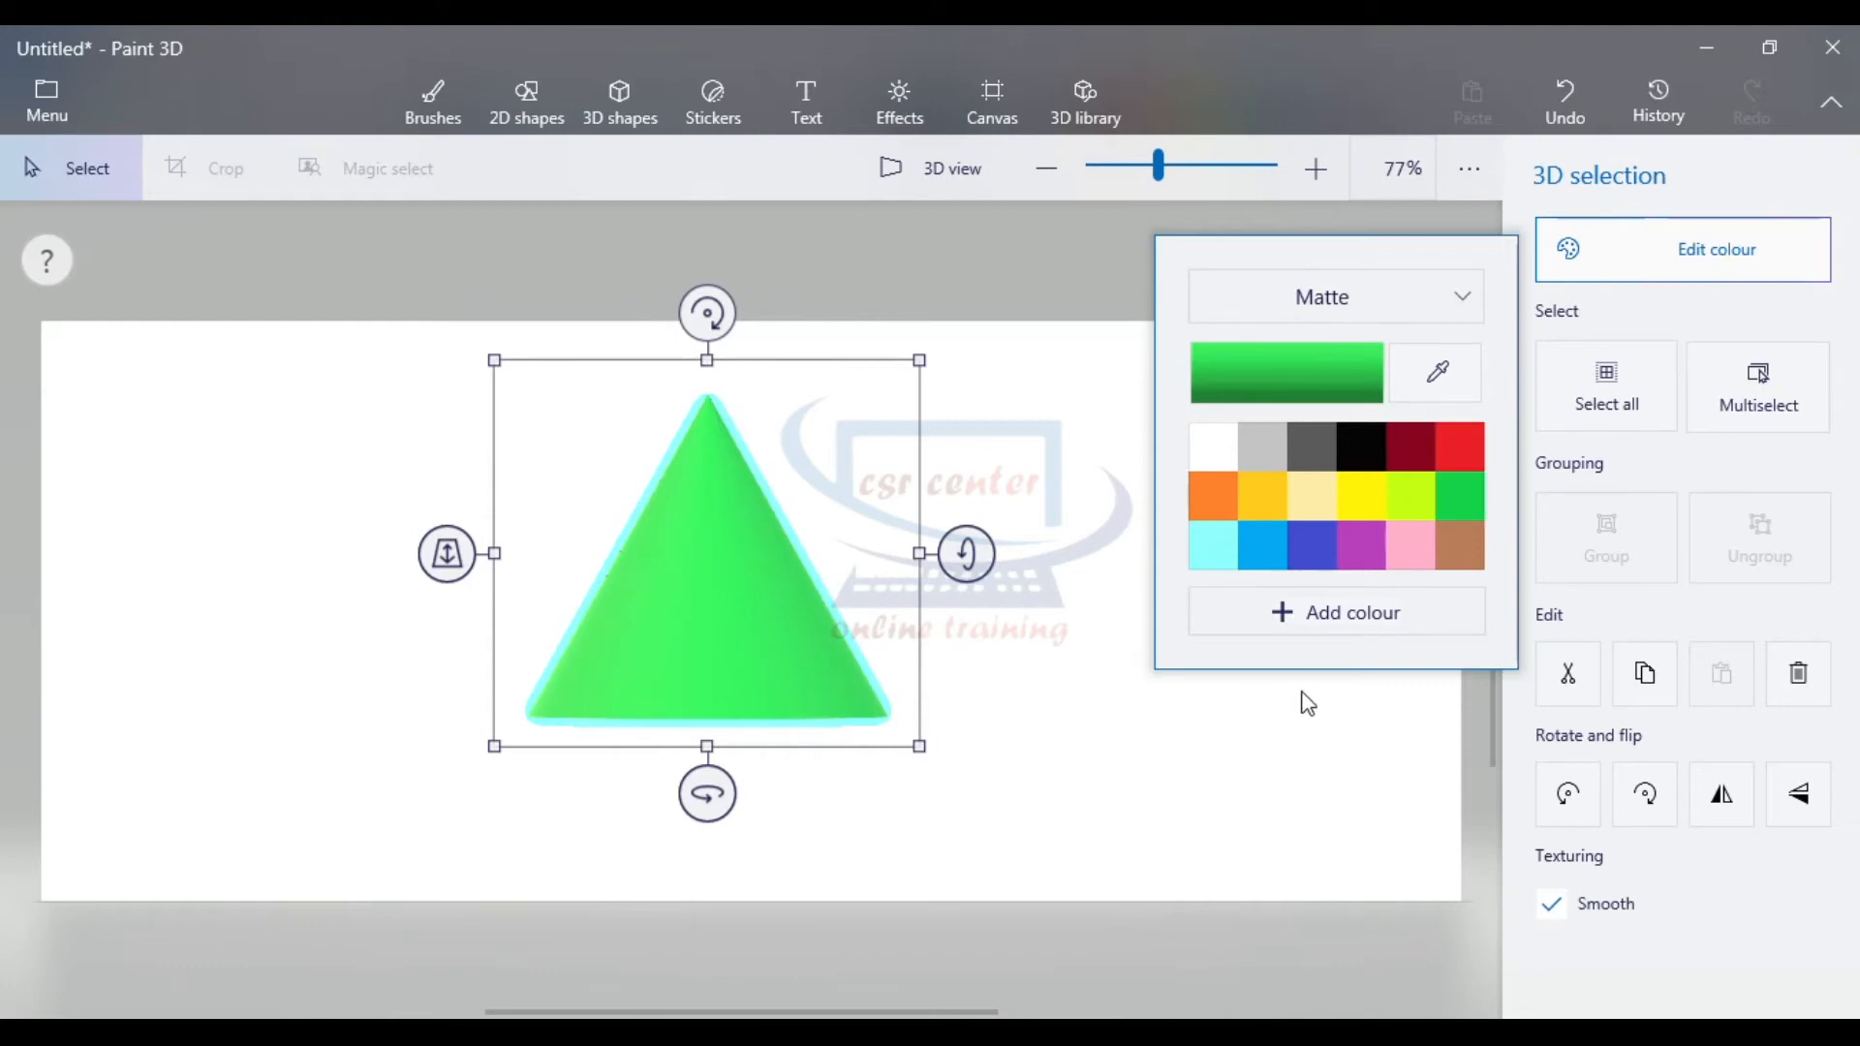
left_click(1359, 617)
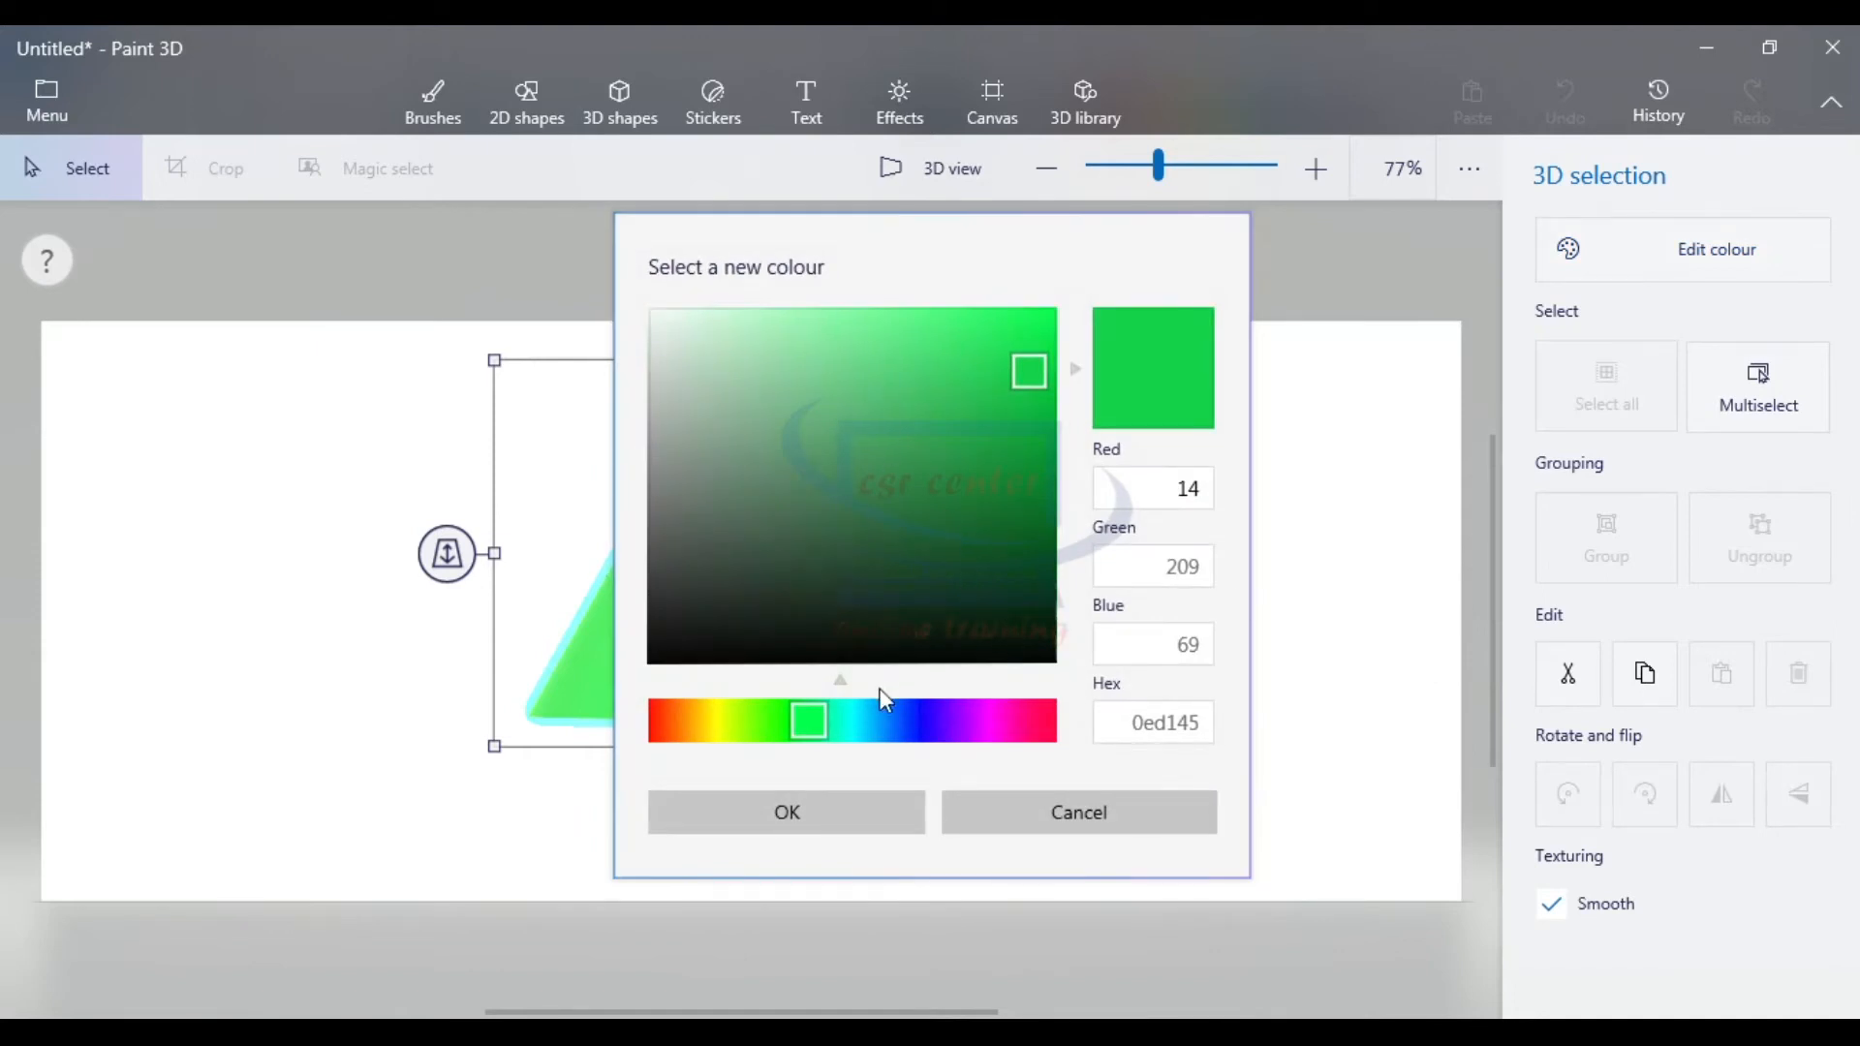
left_click(871, 719)
left_click(1019, 726)
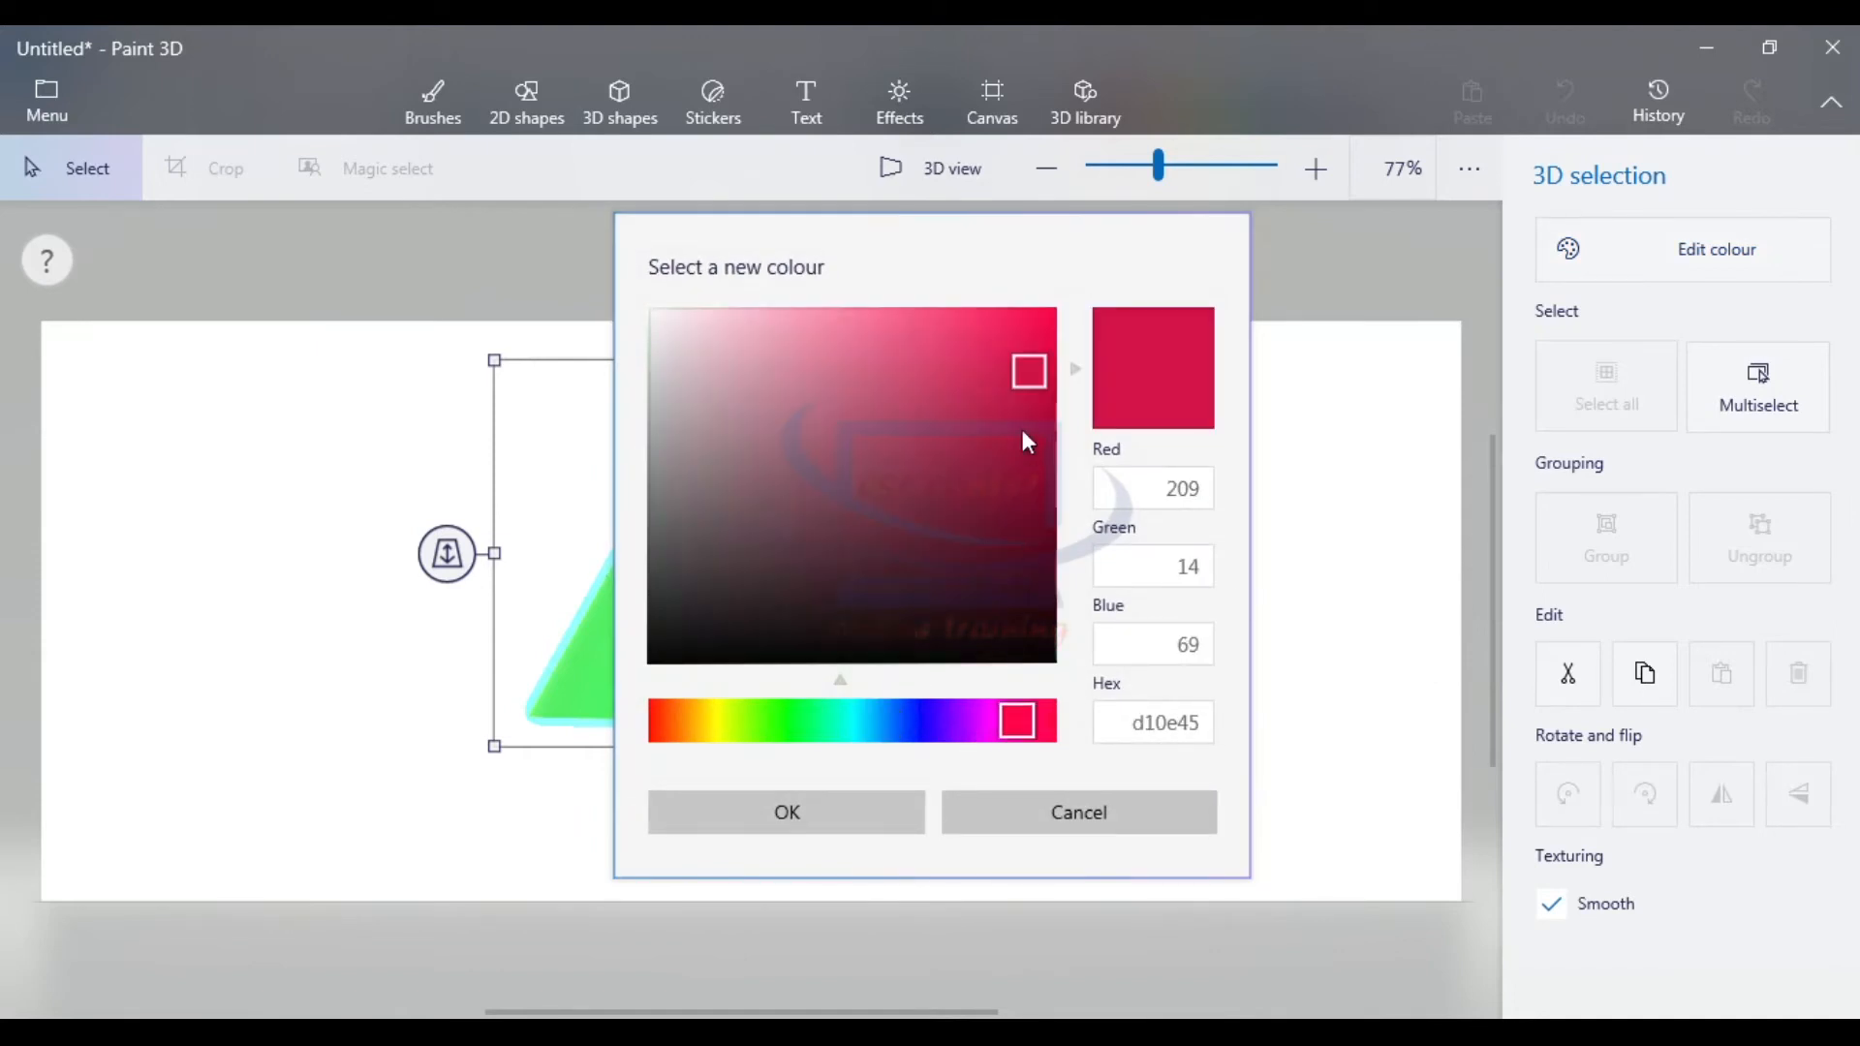
left_click_drag(924, 329, 881, 328)
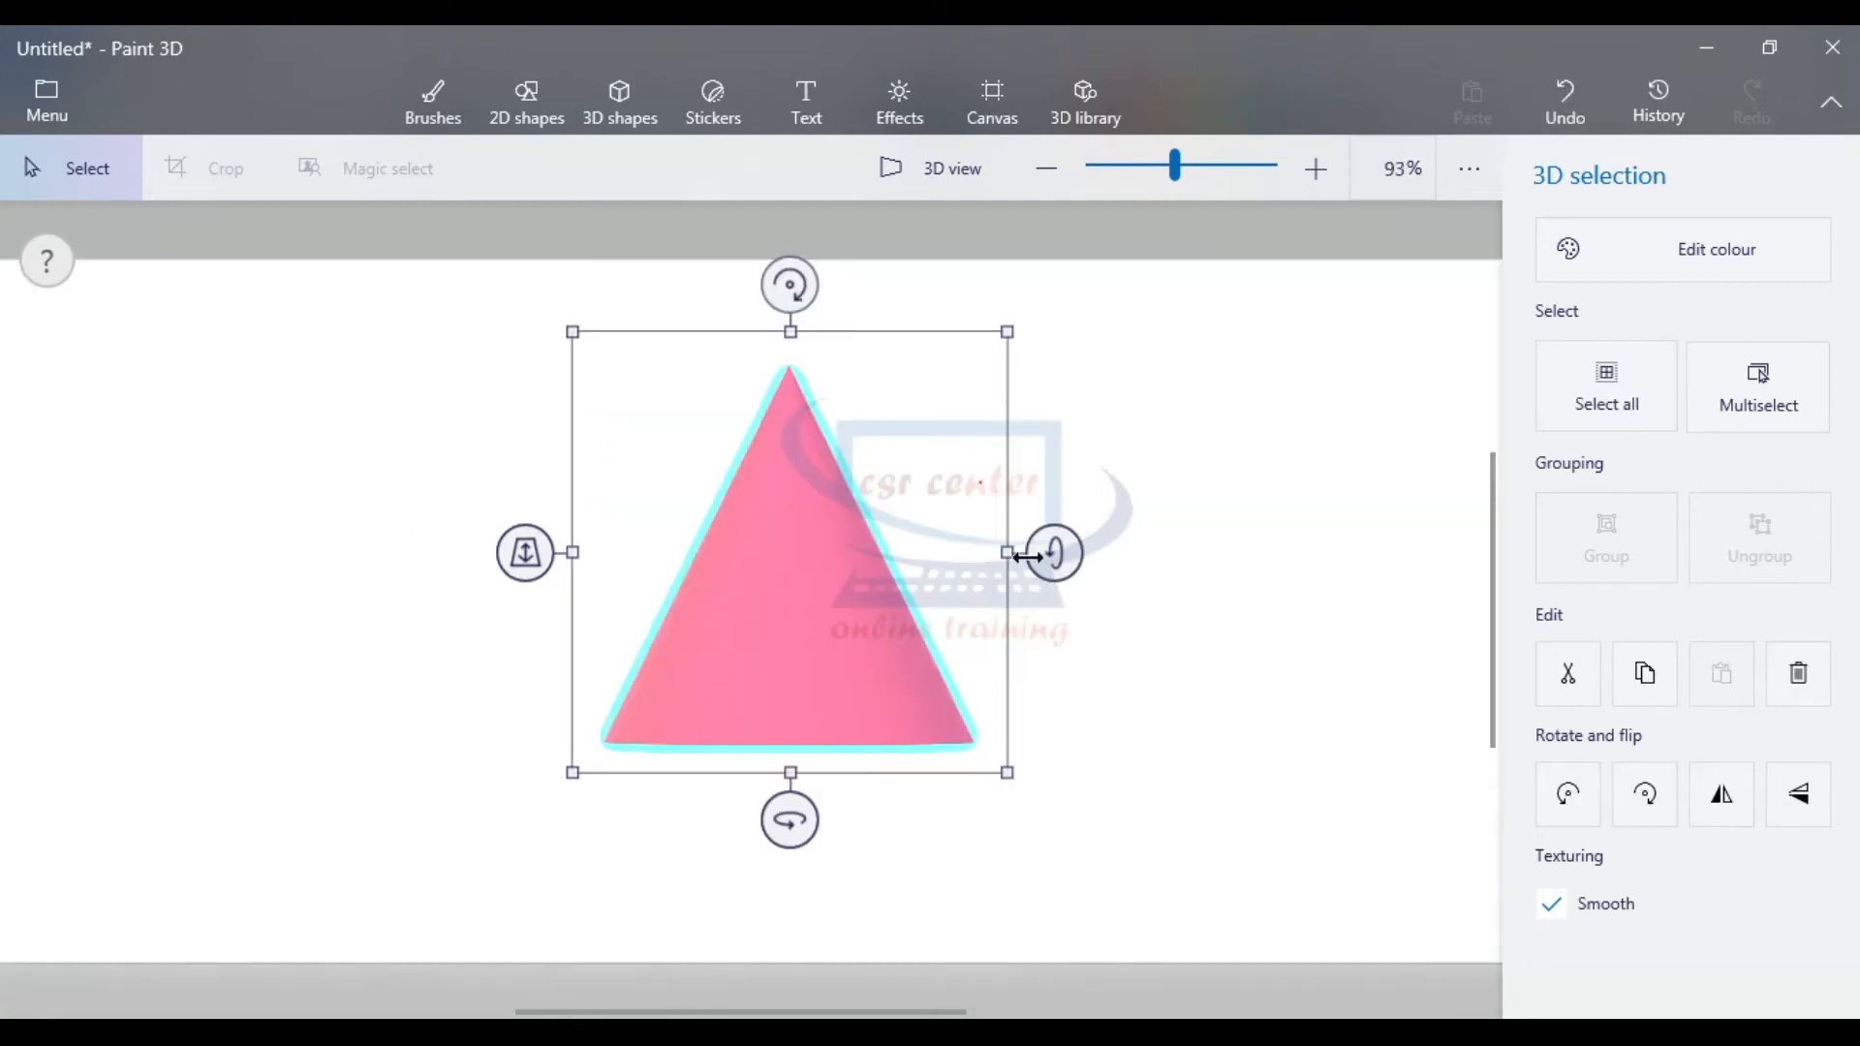
- Try Indigo on the cone and recolour it red
left_click(1738, 252)
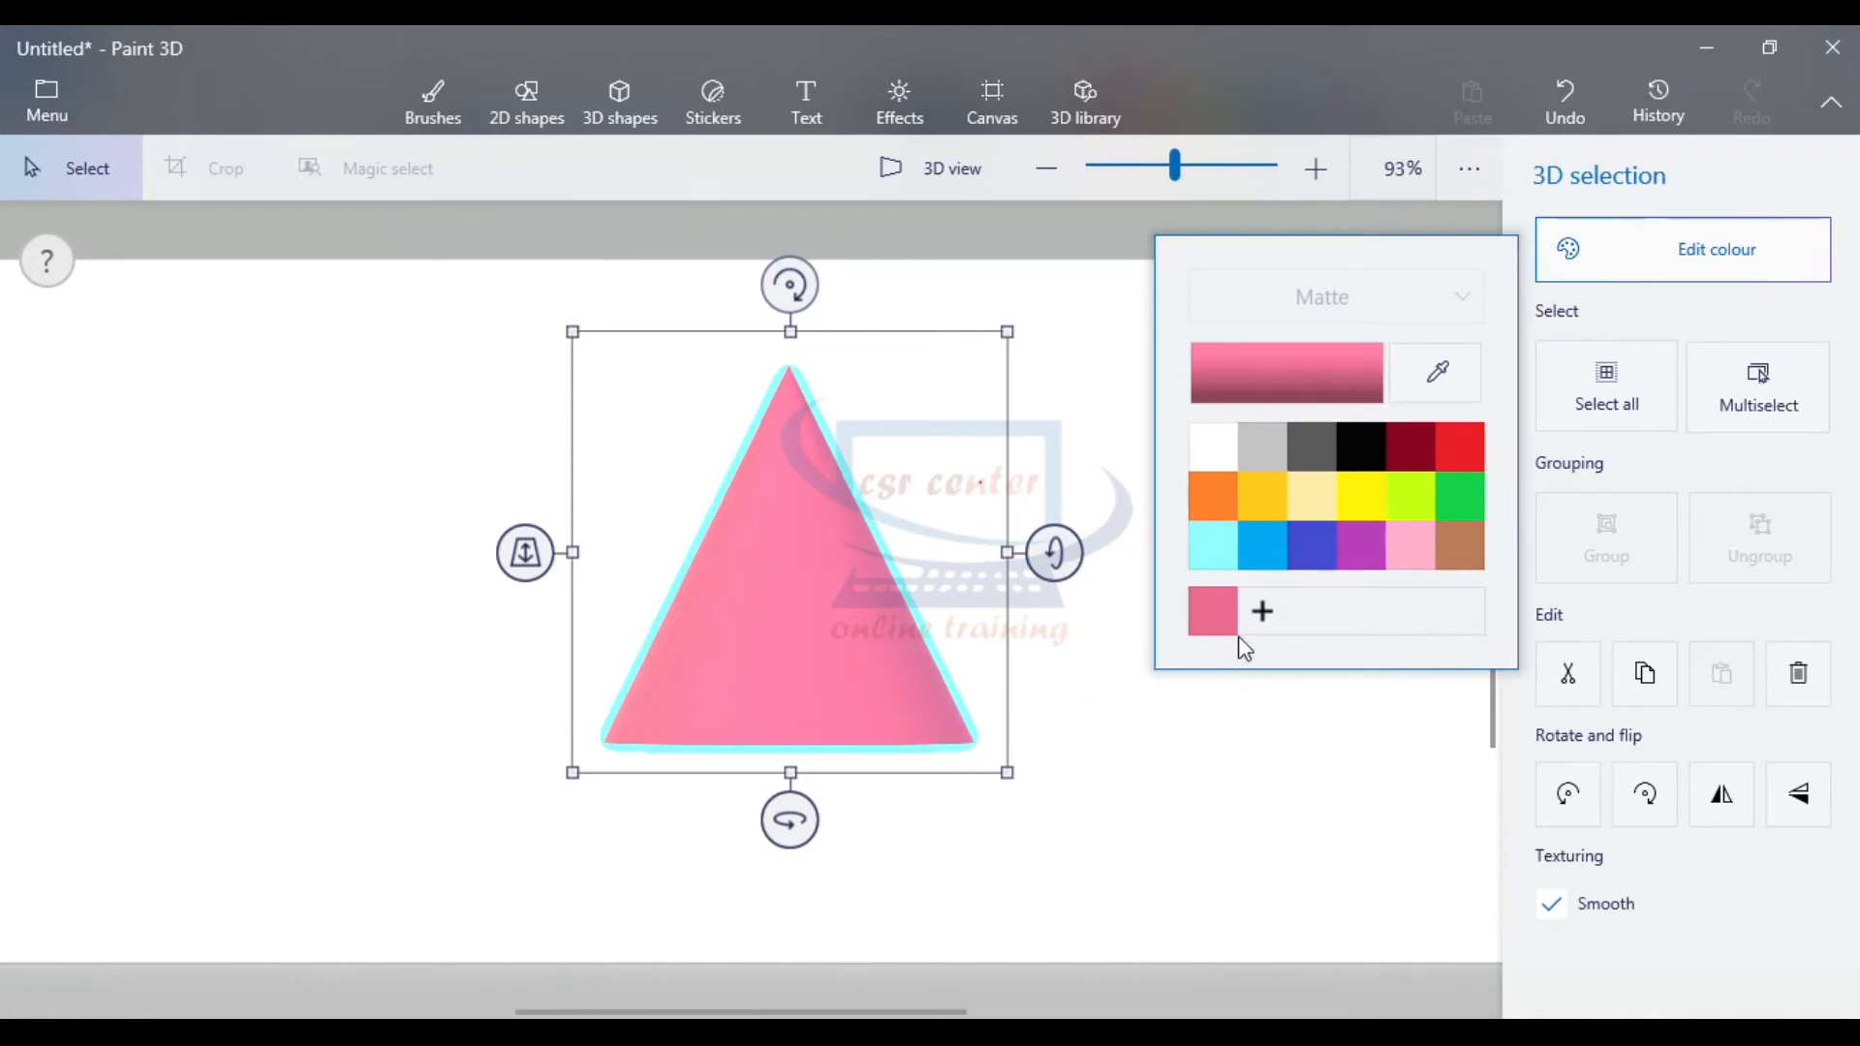
left_click(1308, 542)
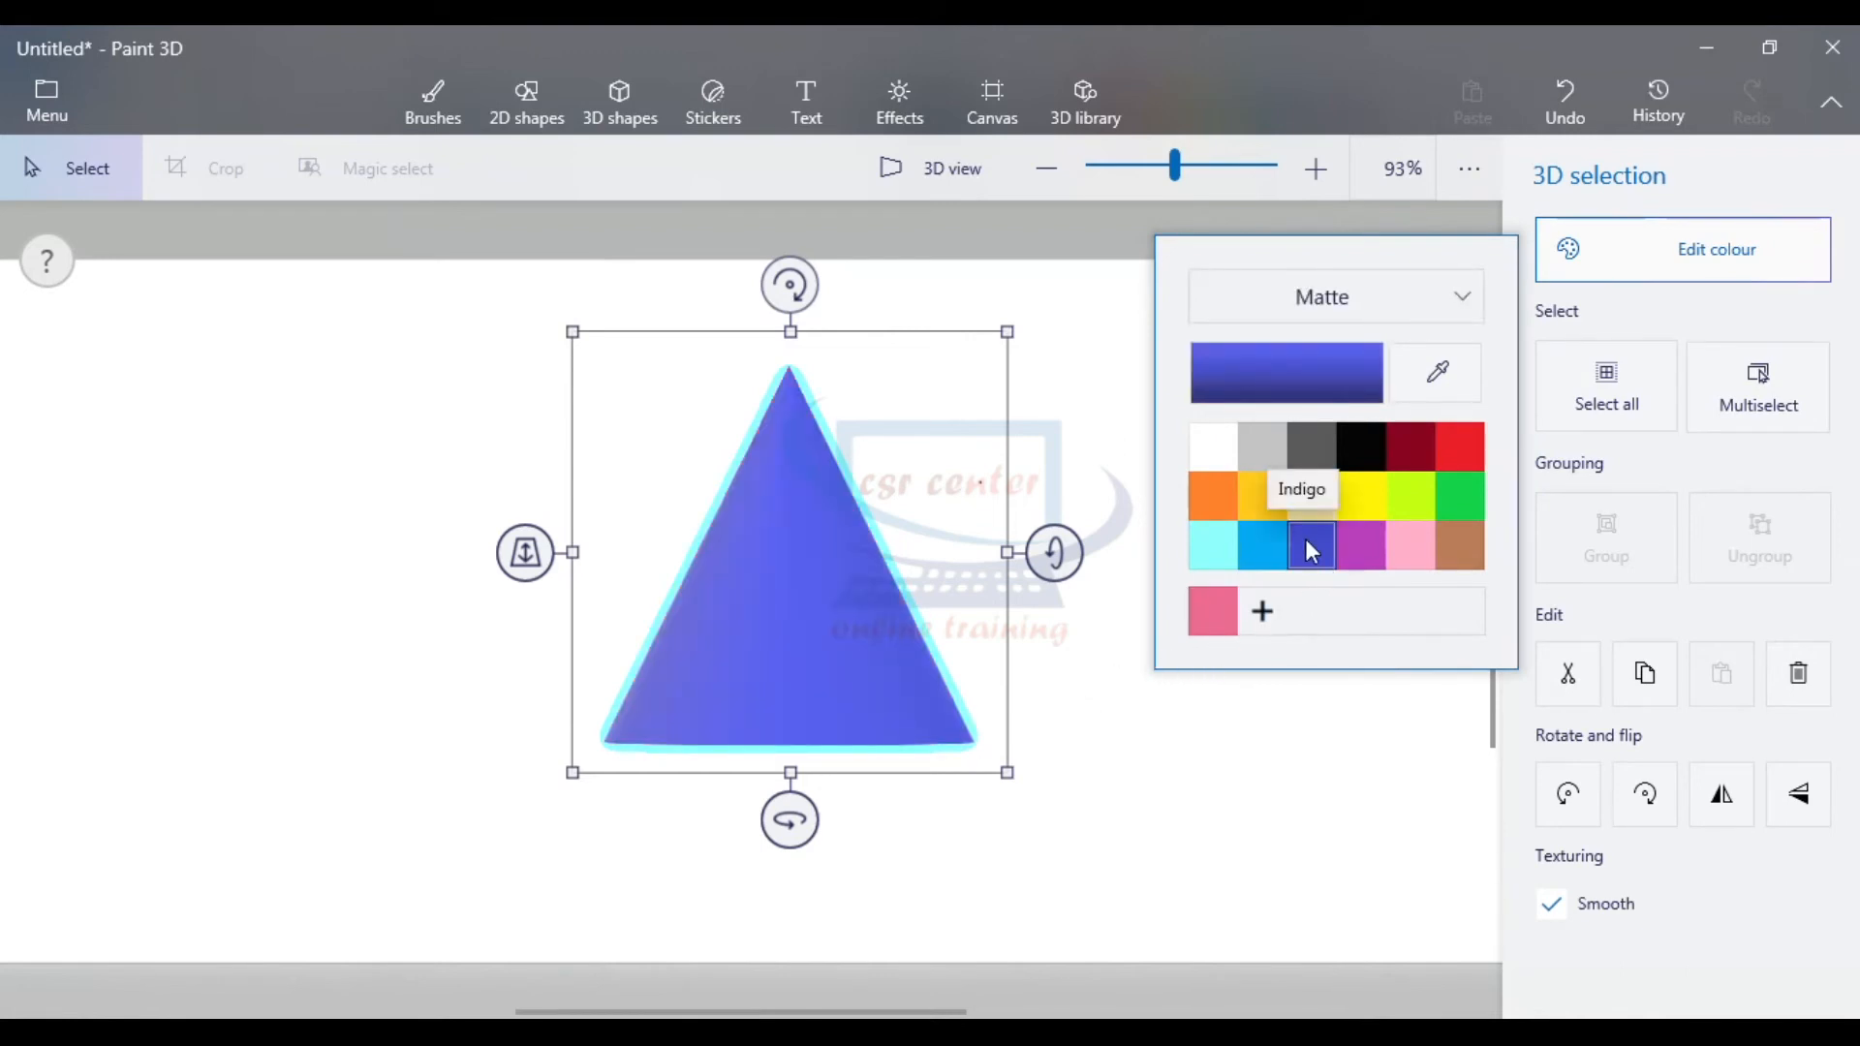
left_click(1462, 448)
left_click(1066, 426)
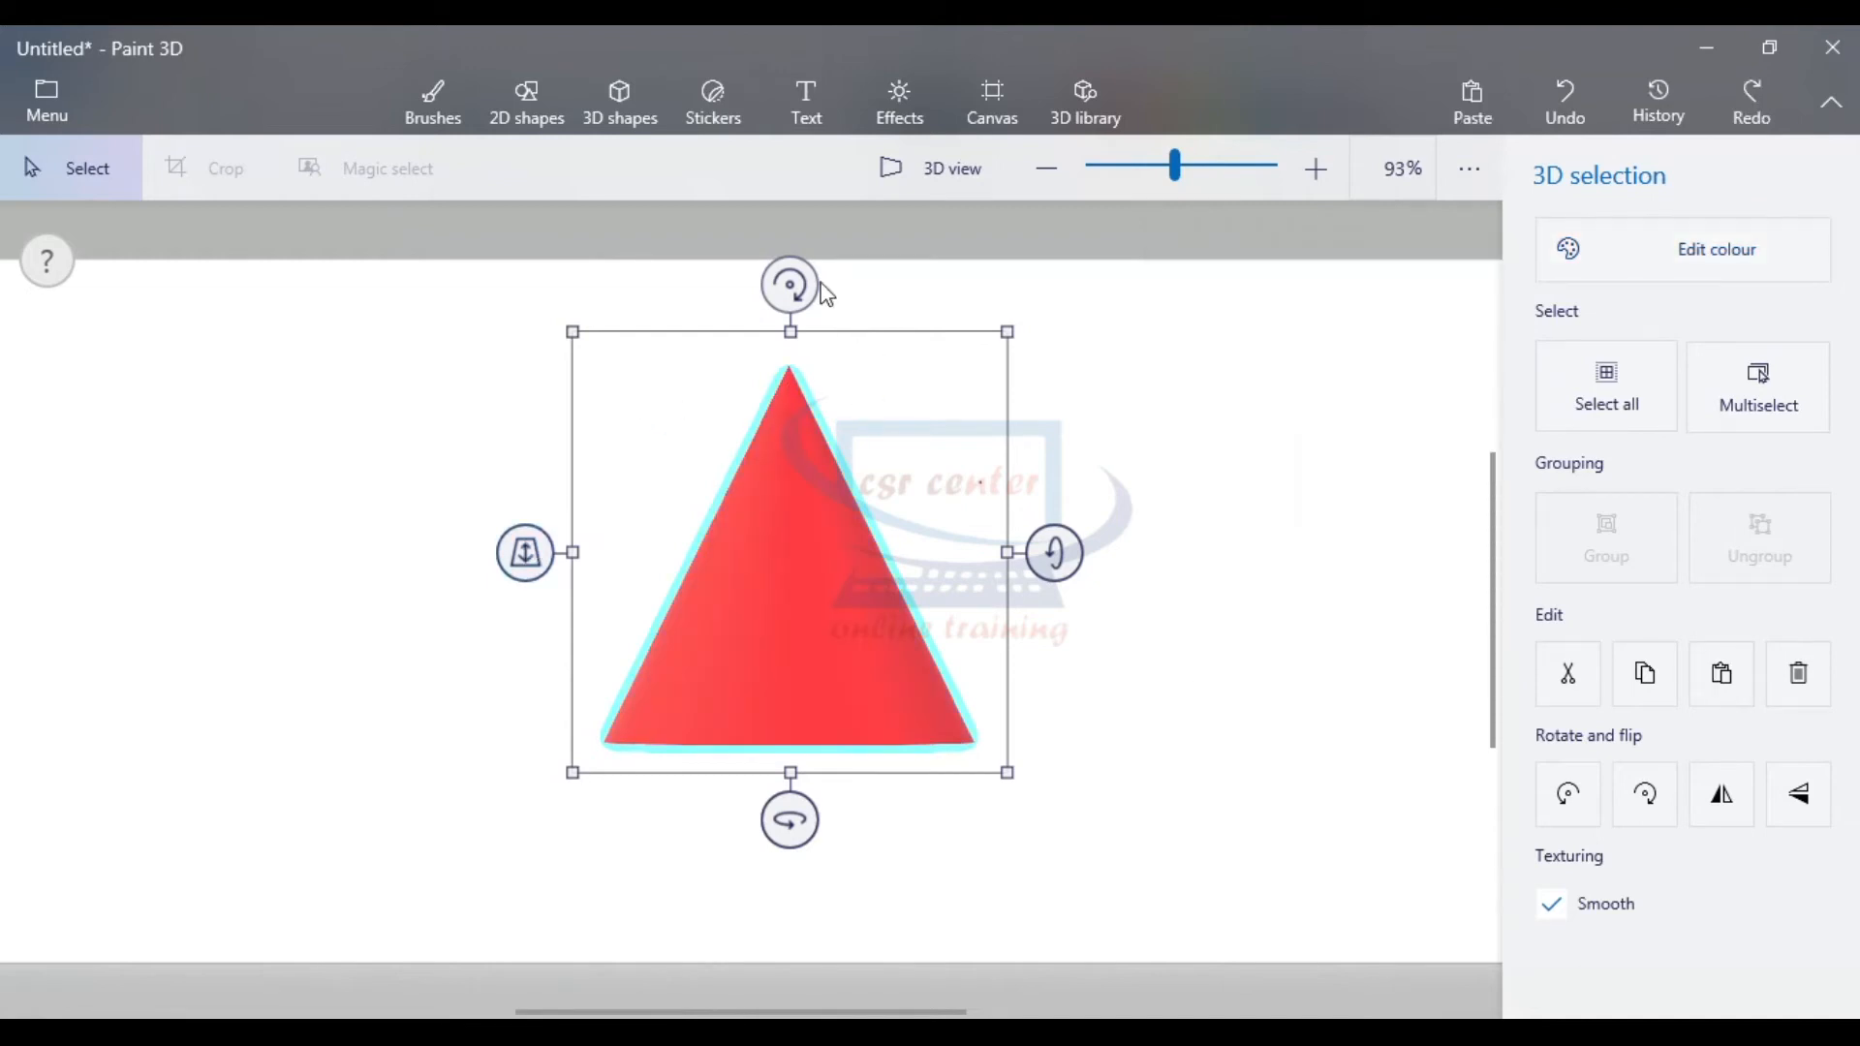
- Rotate and shift the red cone in 3D space, and delete it from the canvas
left_click_drag(789, 283, 936, 321)
left_click_drag(1134, 554, 896, 510)
left_click_drag(796, 936, 851, 797)
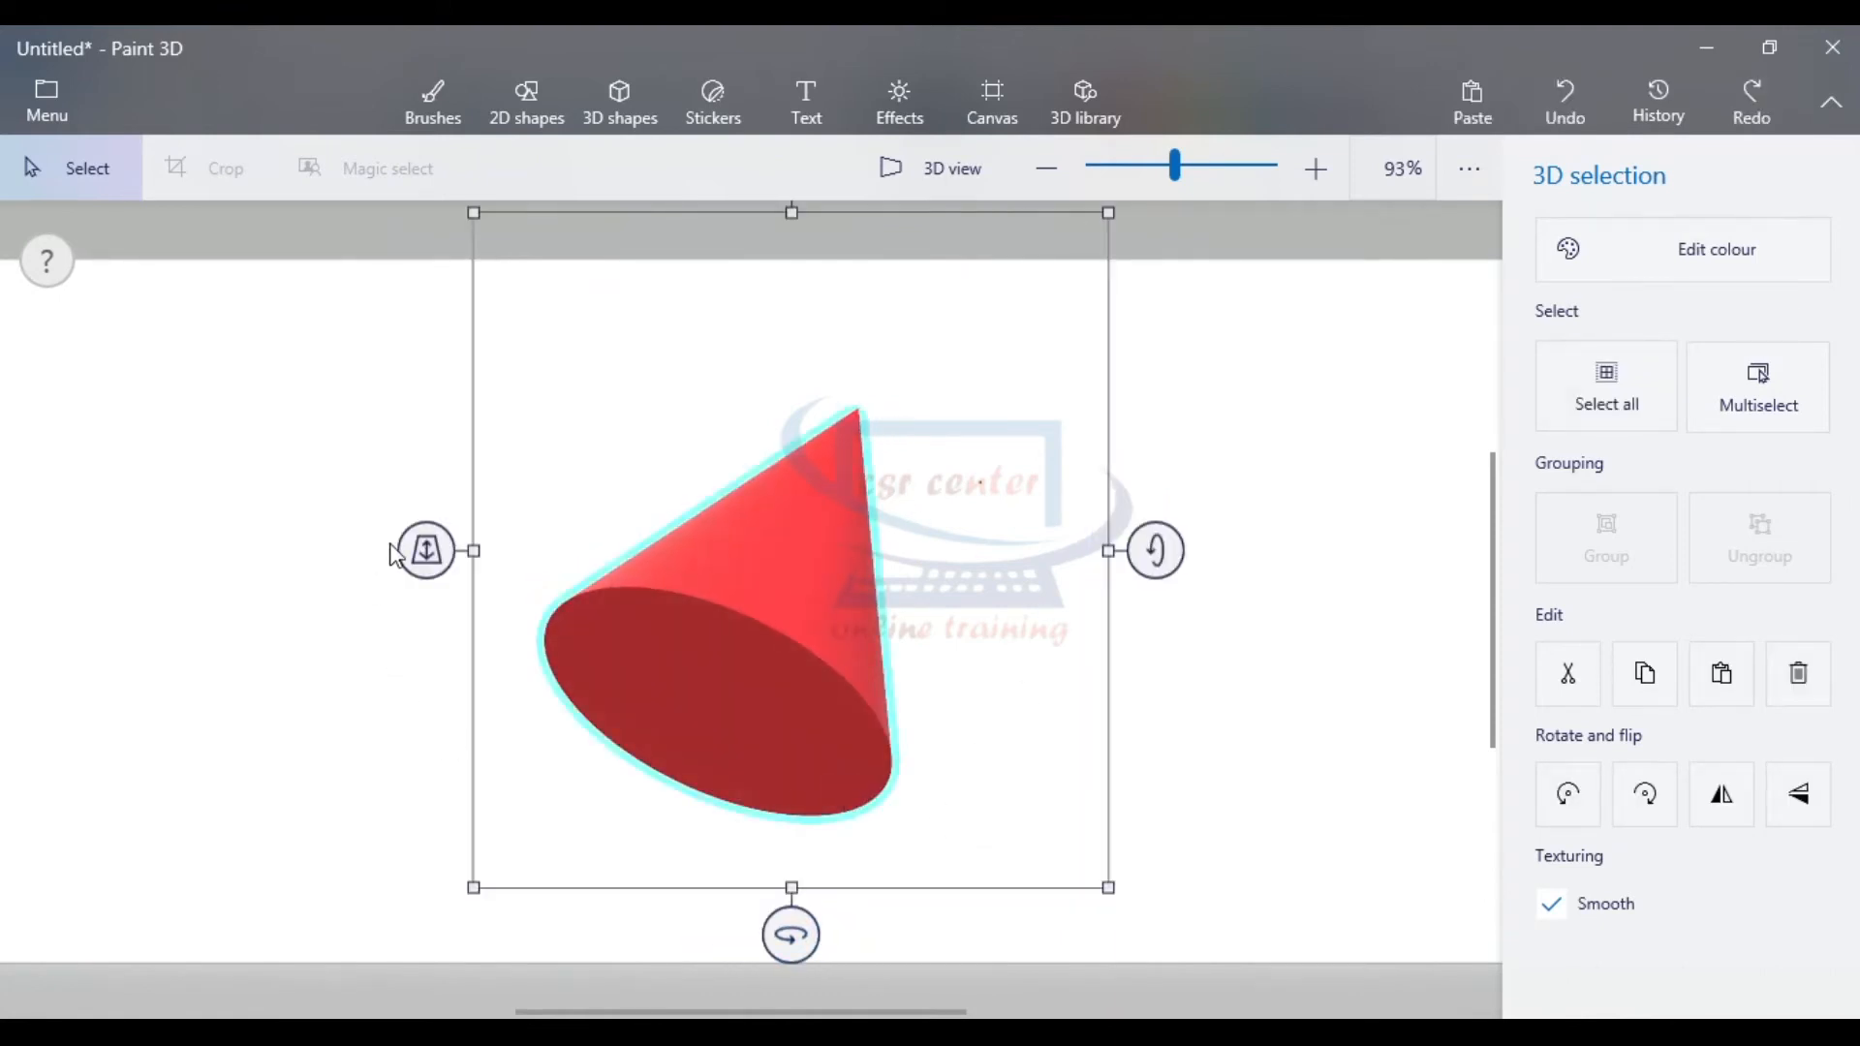
left_click_drag(419, 543, 474, 466)
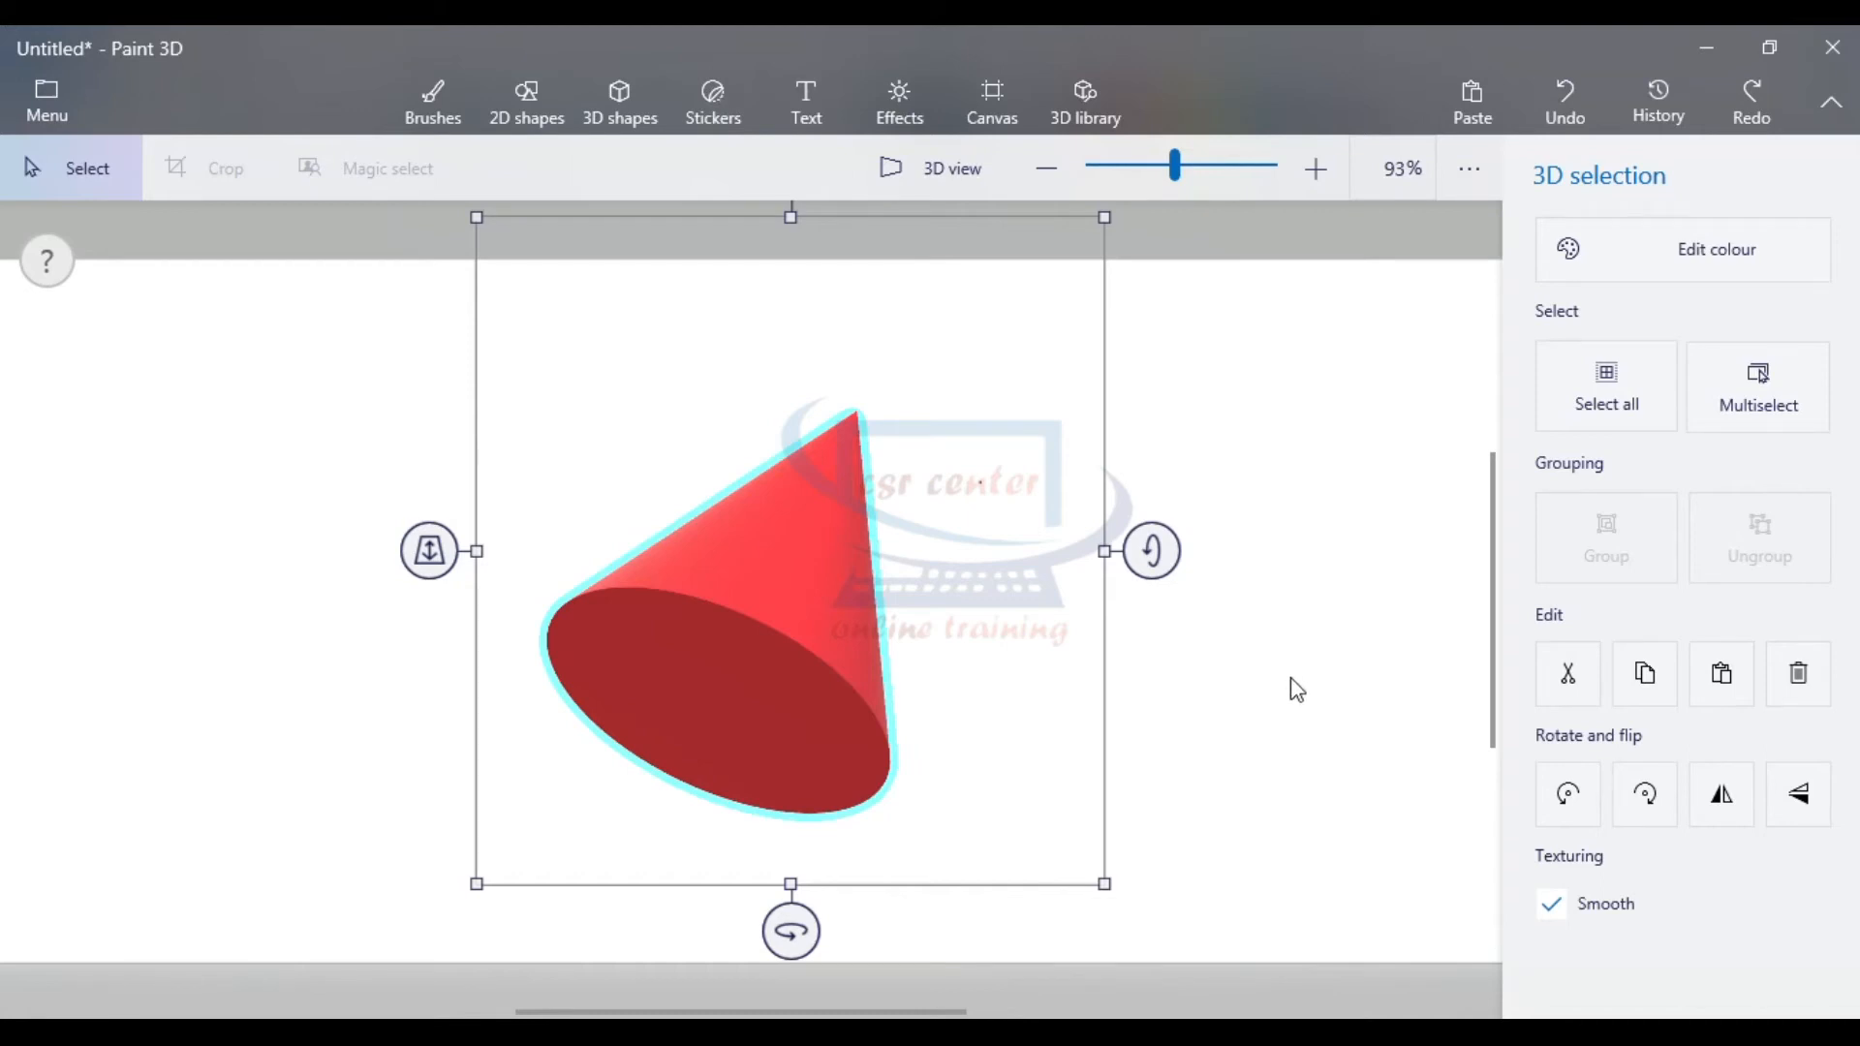
key("Delete")
- Place a Sun sticker in the upper left part of the canvas
left_click(713, 101)
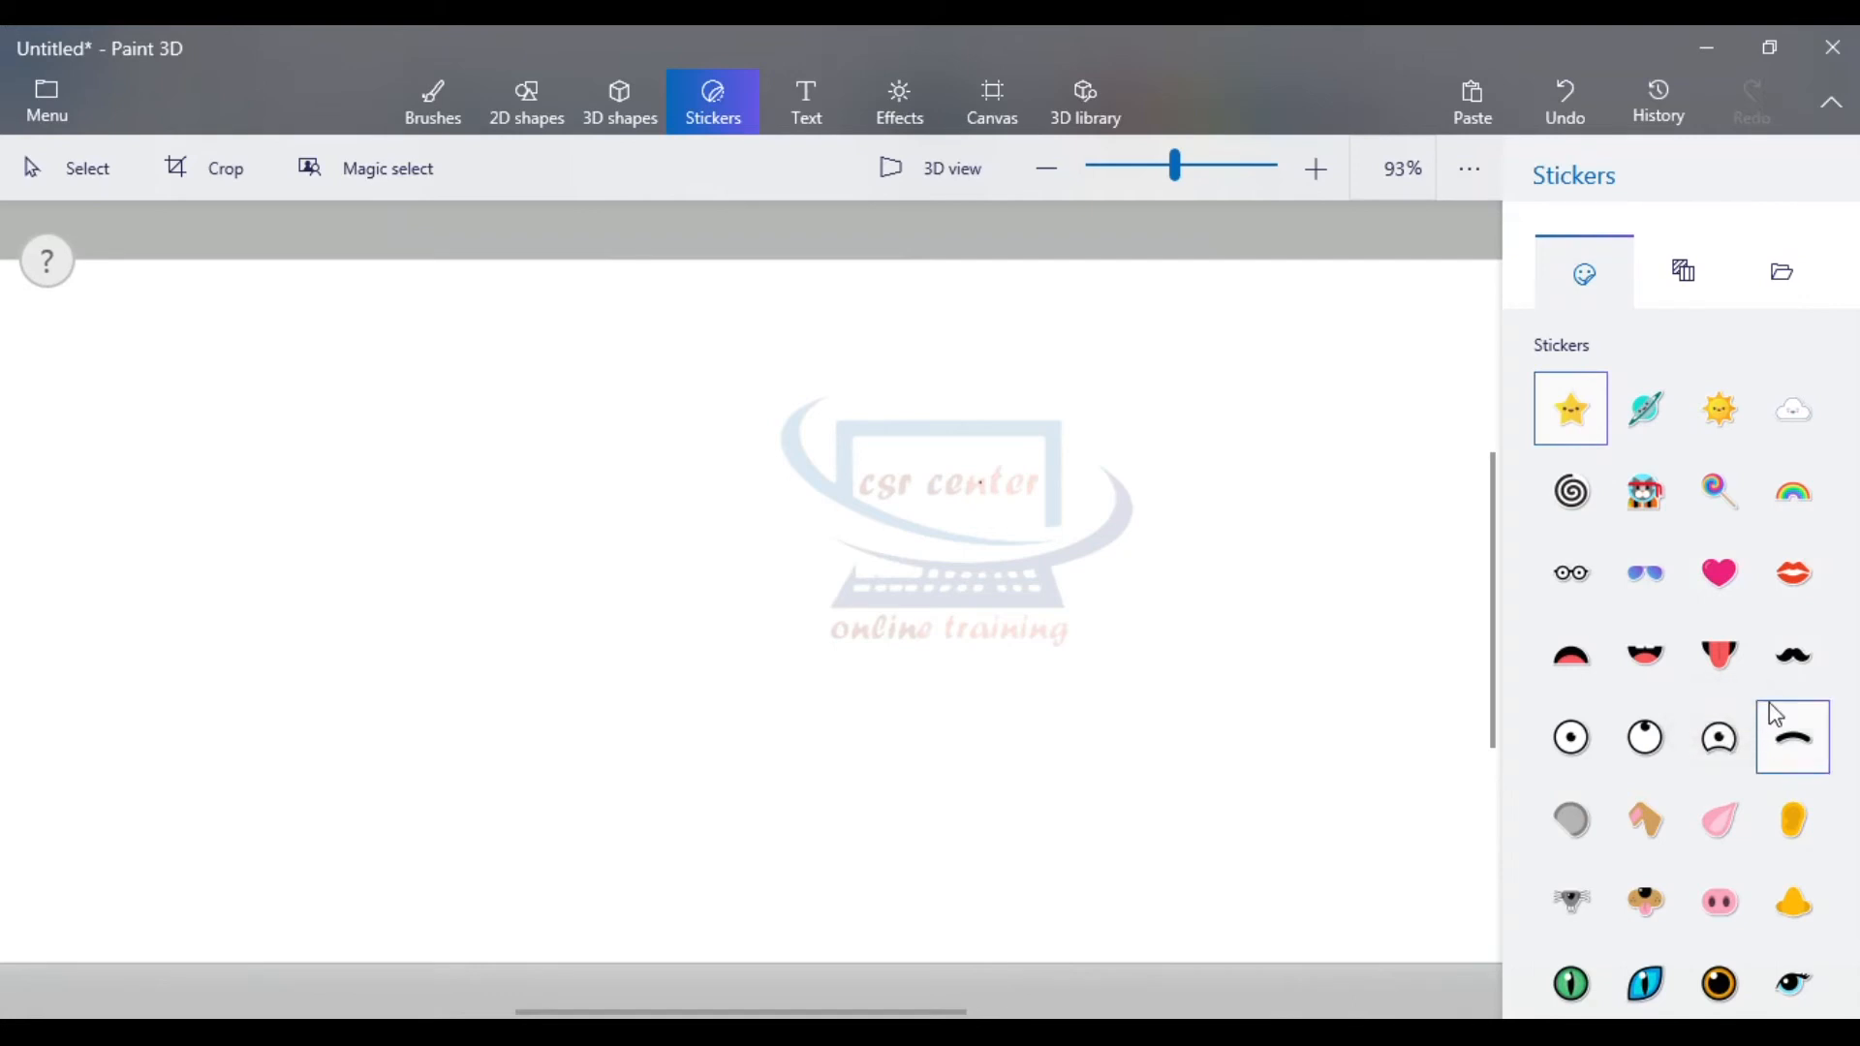
left_click(1728, 413)
left_click_drag(443, 418, 775, 752)
left_click_drag(614, 572, 390, 490)
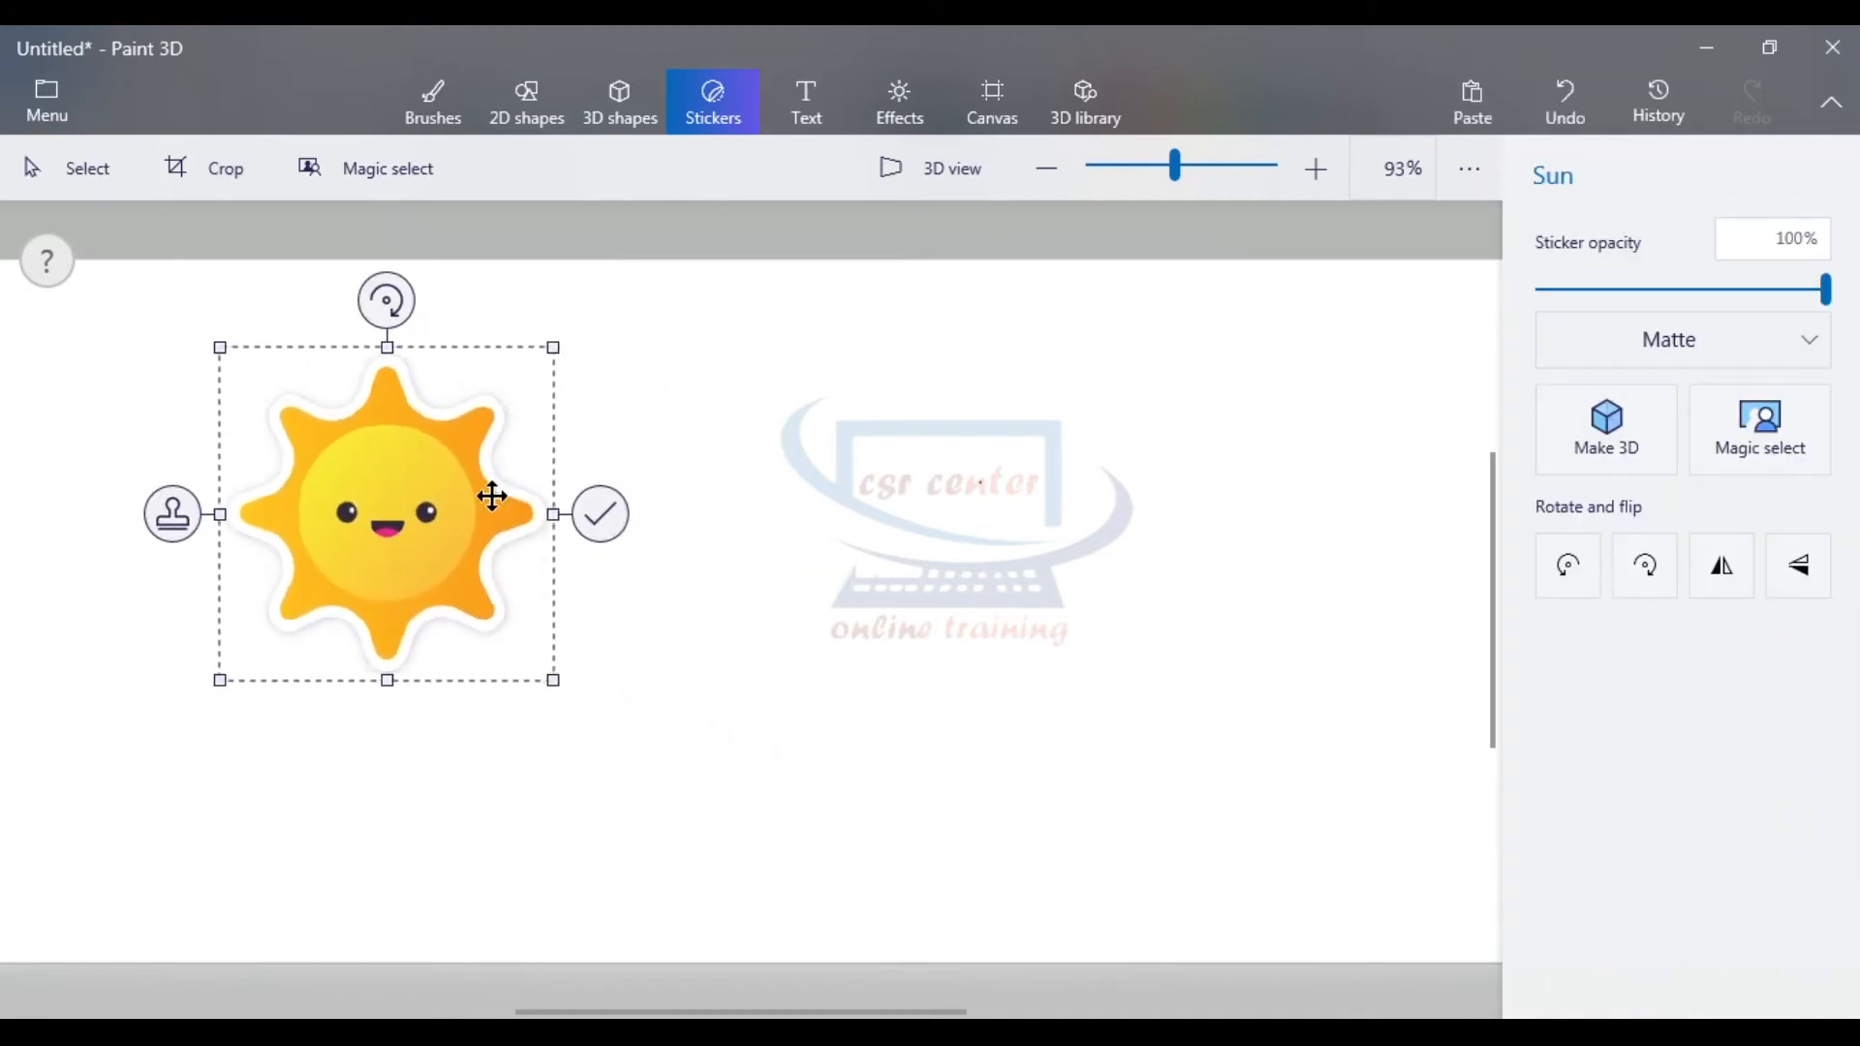
left_click(588, 434)
- Place a Lollipop sticker on the canvas to the right of the sun
left_click_drag(705, 354, 1079, 726)
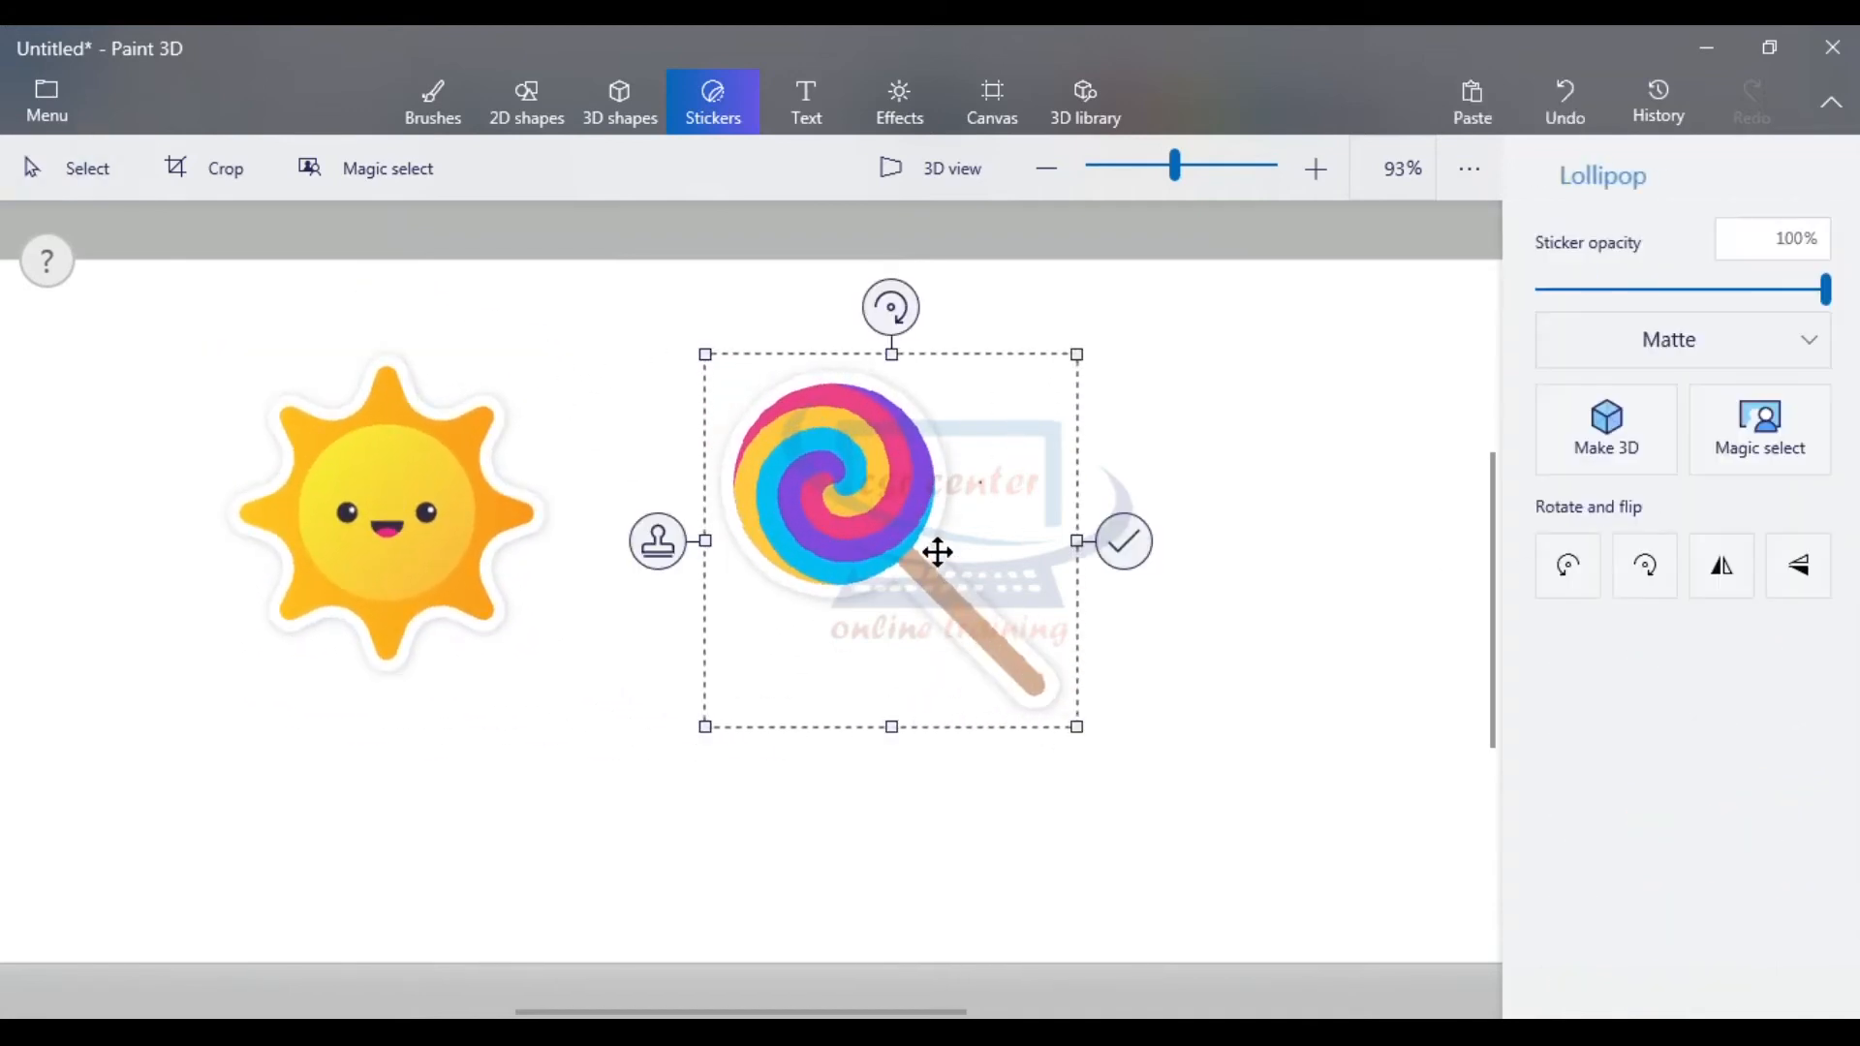
left_click_drag(934, 548, 921, 535)
left_click(1296, 705)
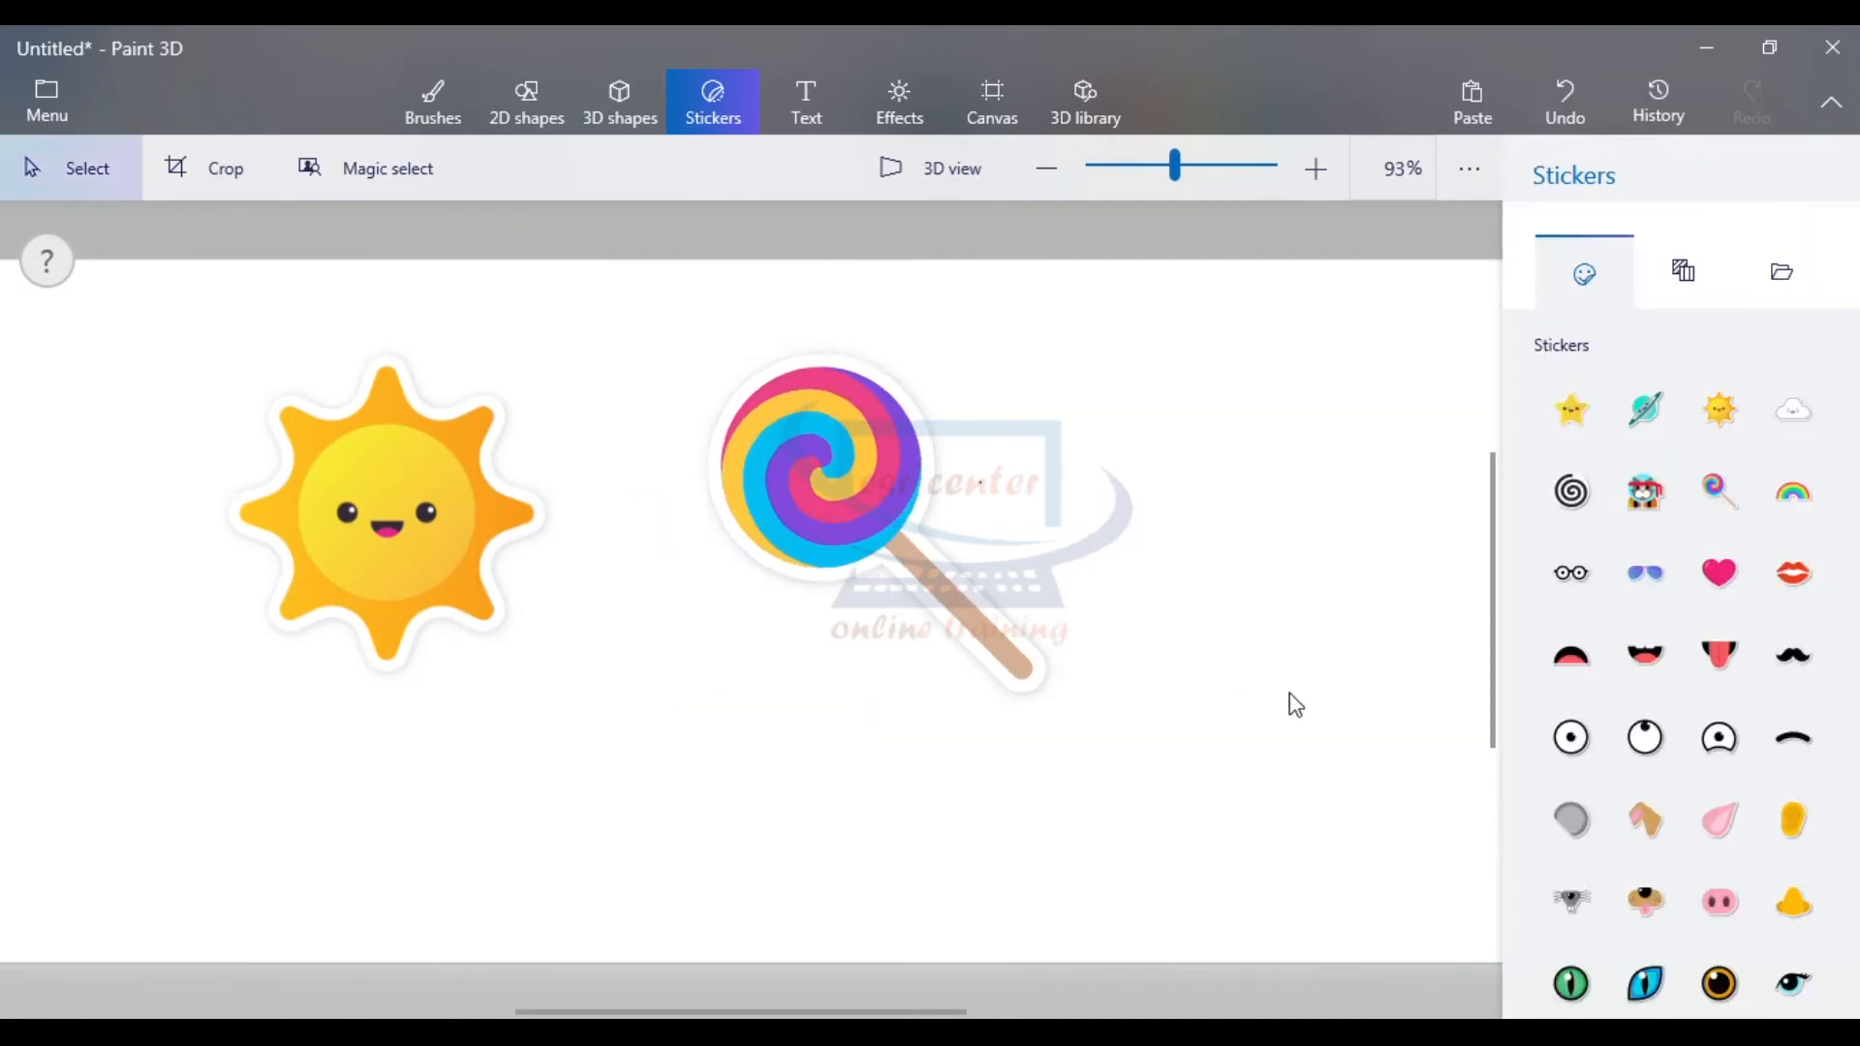
- Place a Pig ear sticker below and between the sun and the lollipop
left_click(1732, 826)
left_click_drag(613, 628, 860, 883)
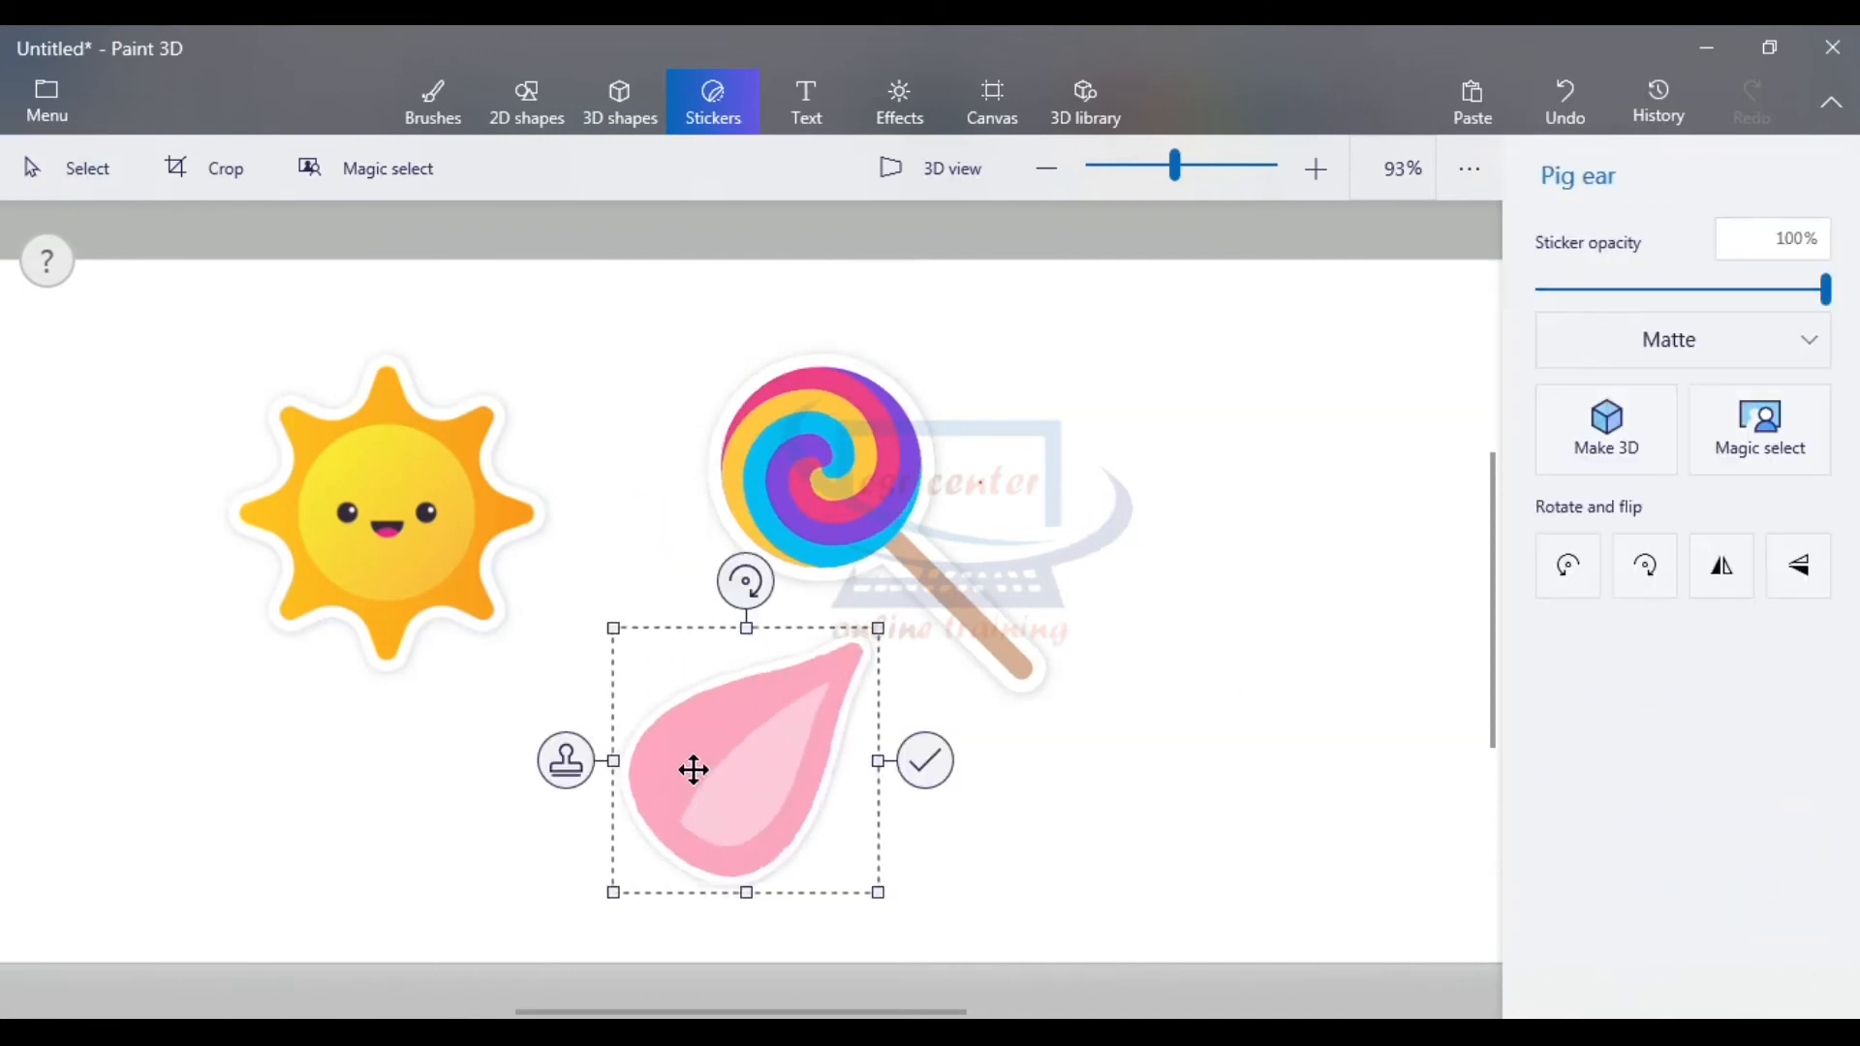
left_click_drag(693, 771, 573, 746)
left_click(1317, 920)
- Place a Hedge texture on the canvas to the right of the lollipop
left_click(1682, 301)
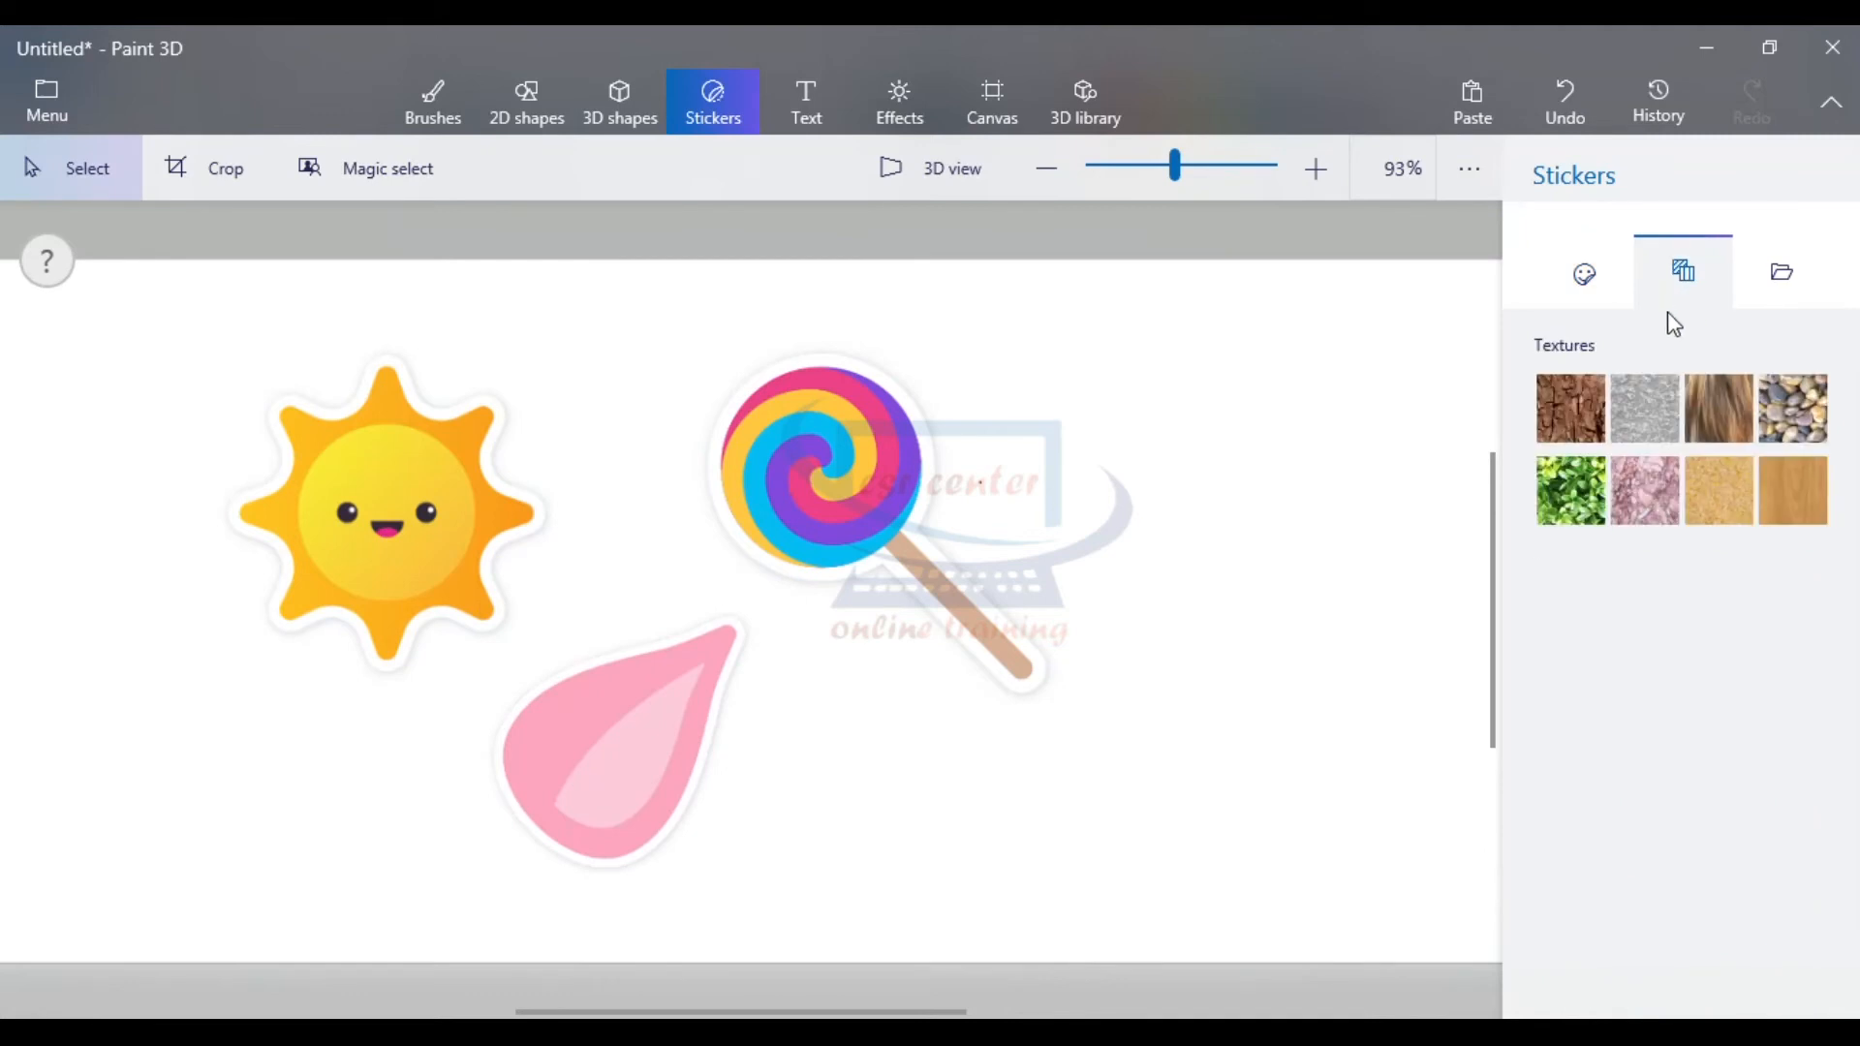
left_click(1570, 490)
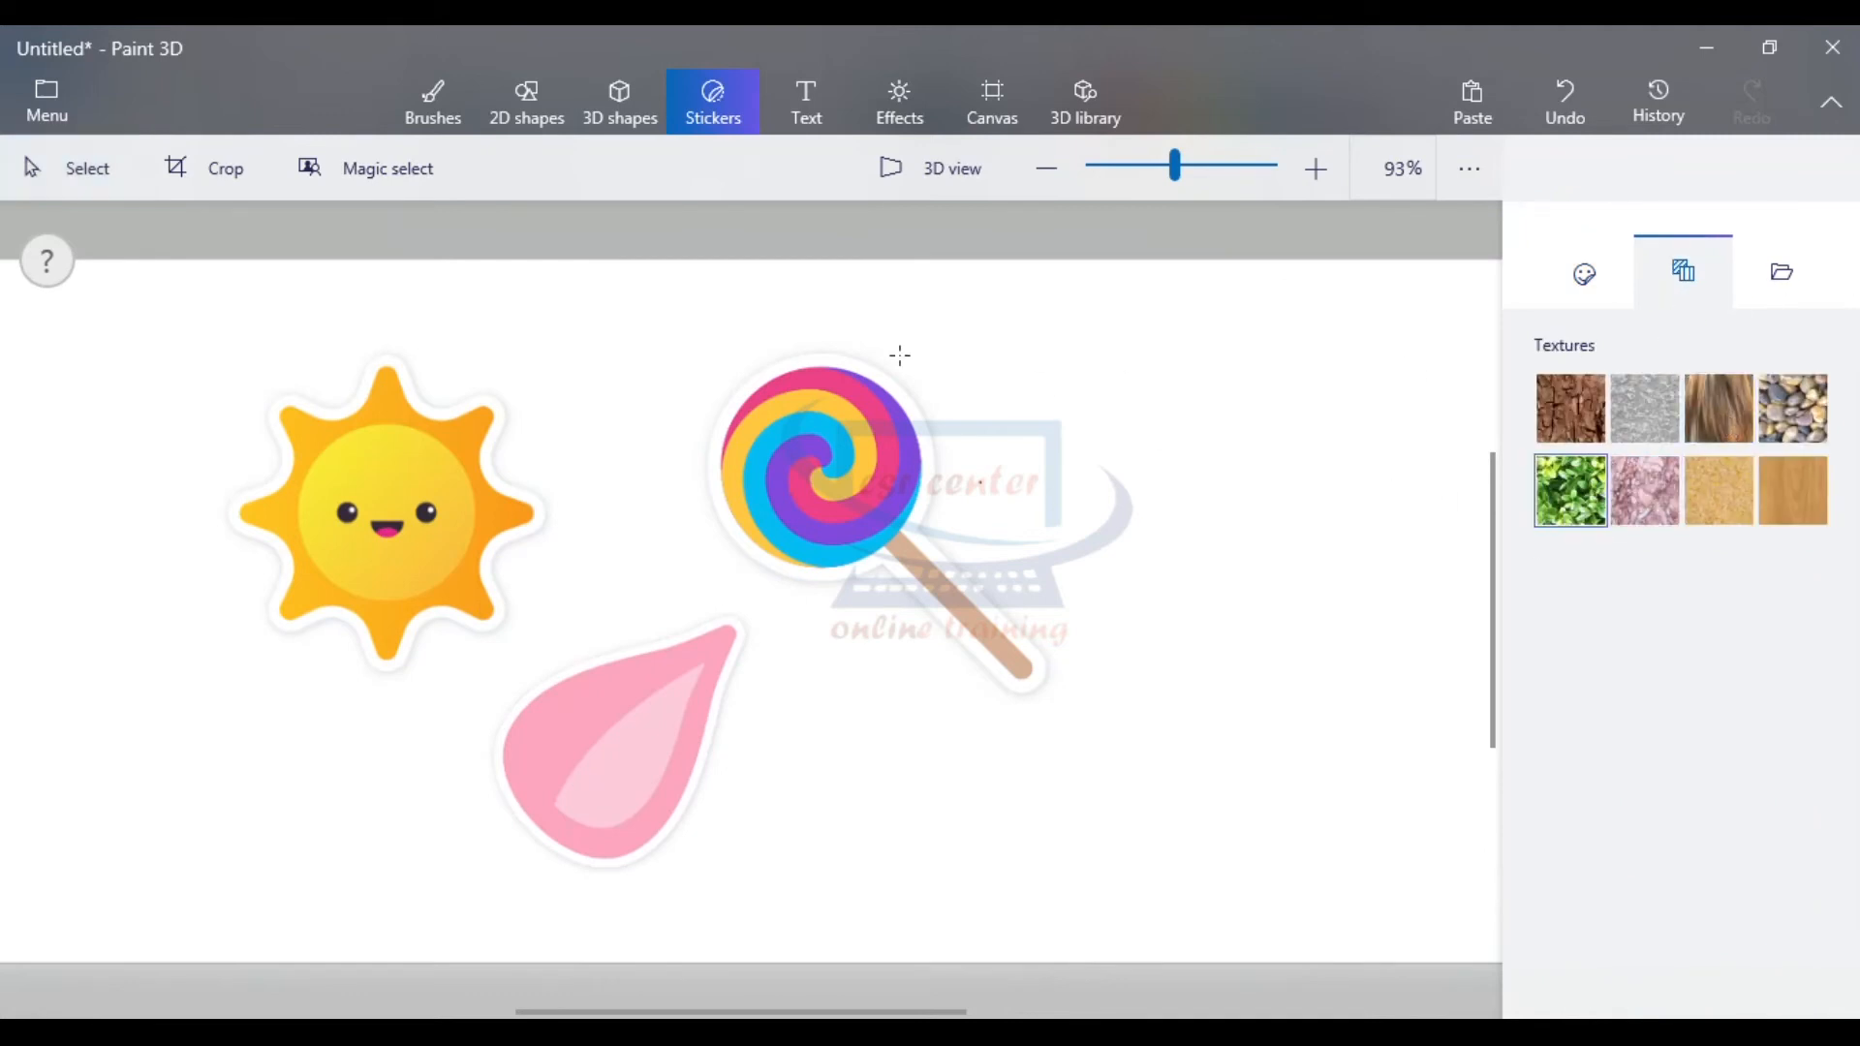
left_click_drag(1066, 361, 1320, 671)
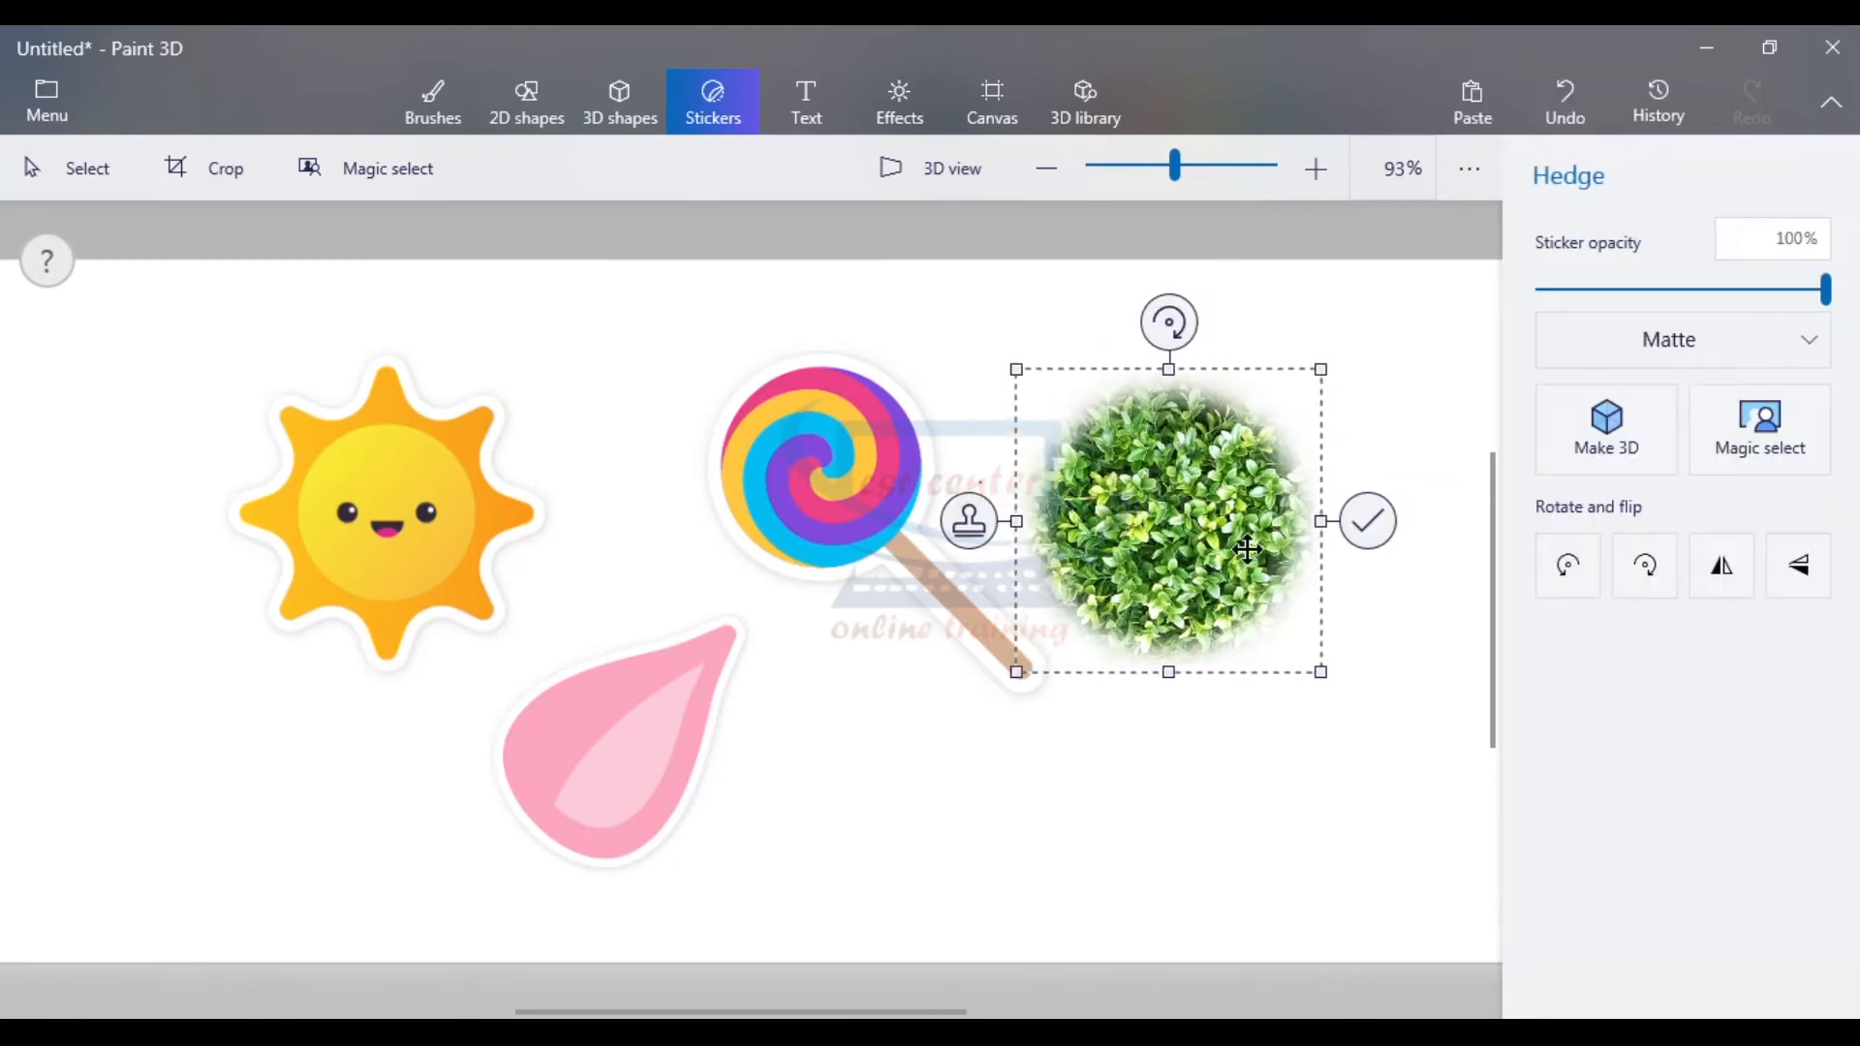
left_click(1381, 753)
- Place a pink rock texture over the sun's left side and a wood texture below the lollipop's head
left_click(1644, 502)
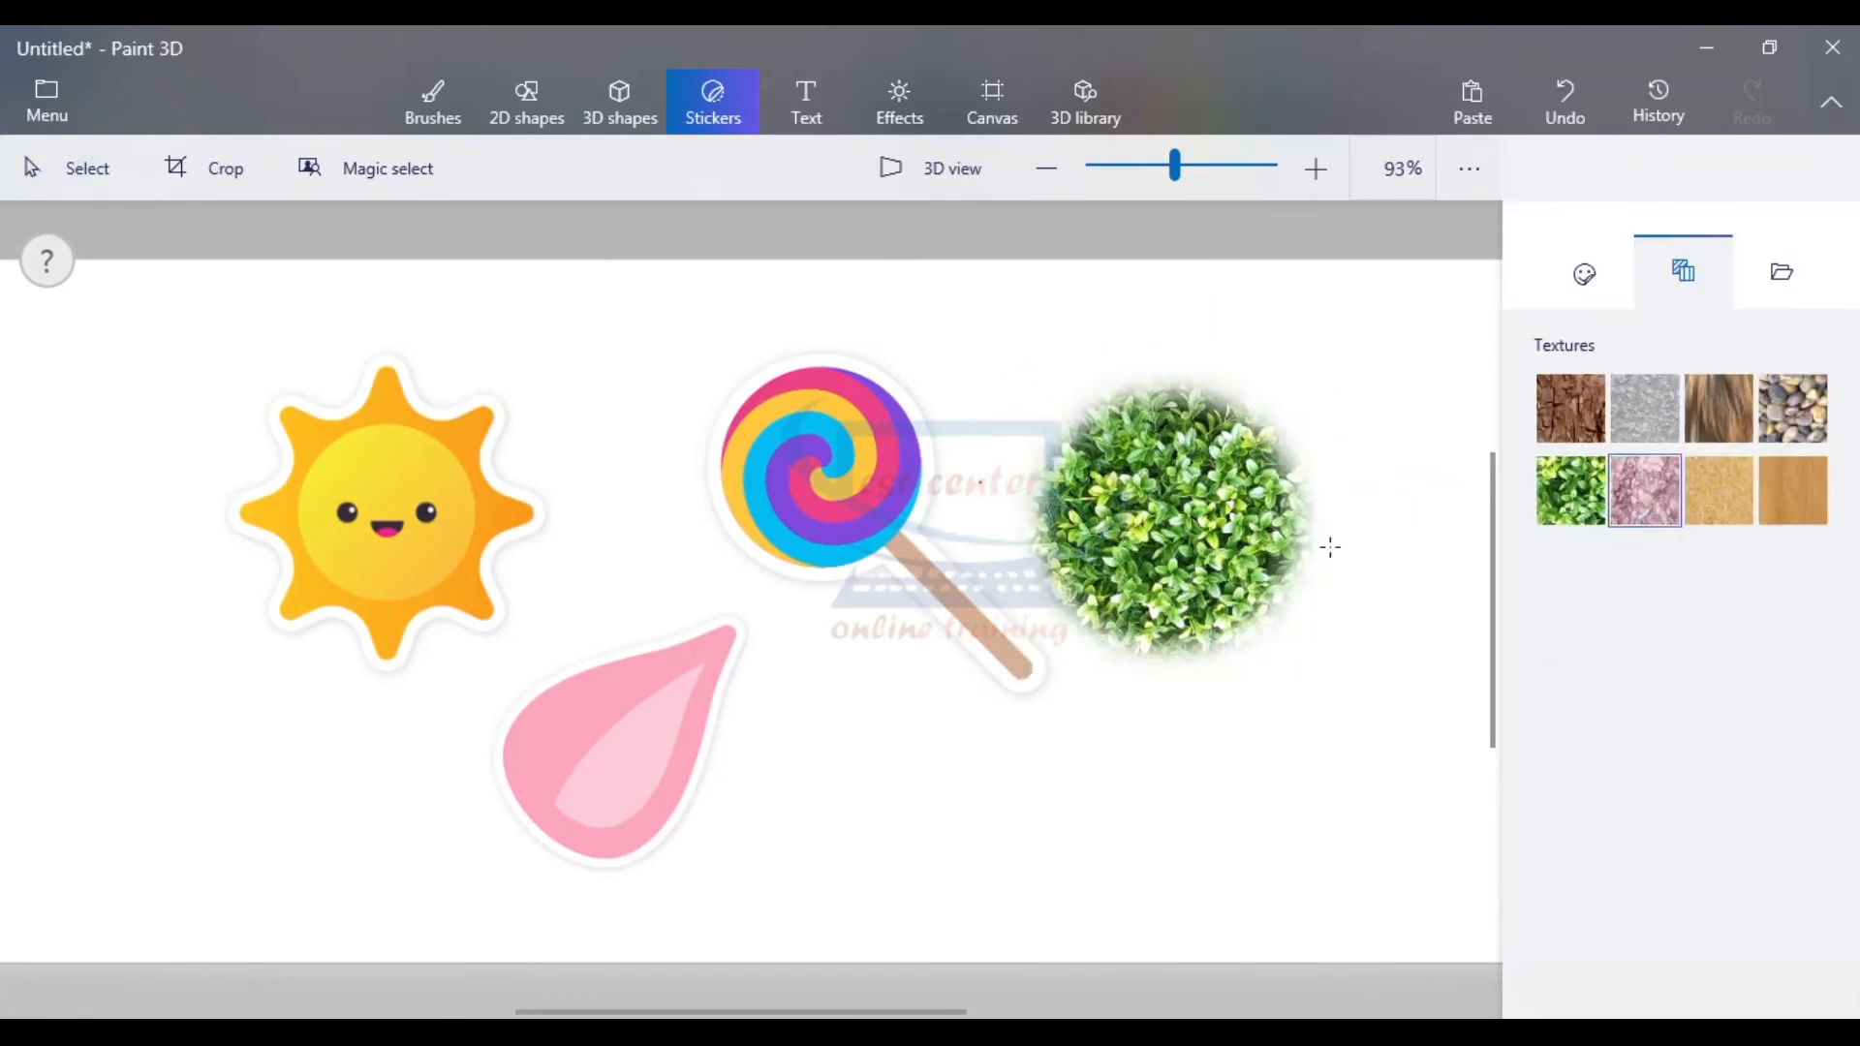
left_click_drag(84, 348, 439, 709)
left_click(1782, 273)
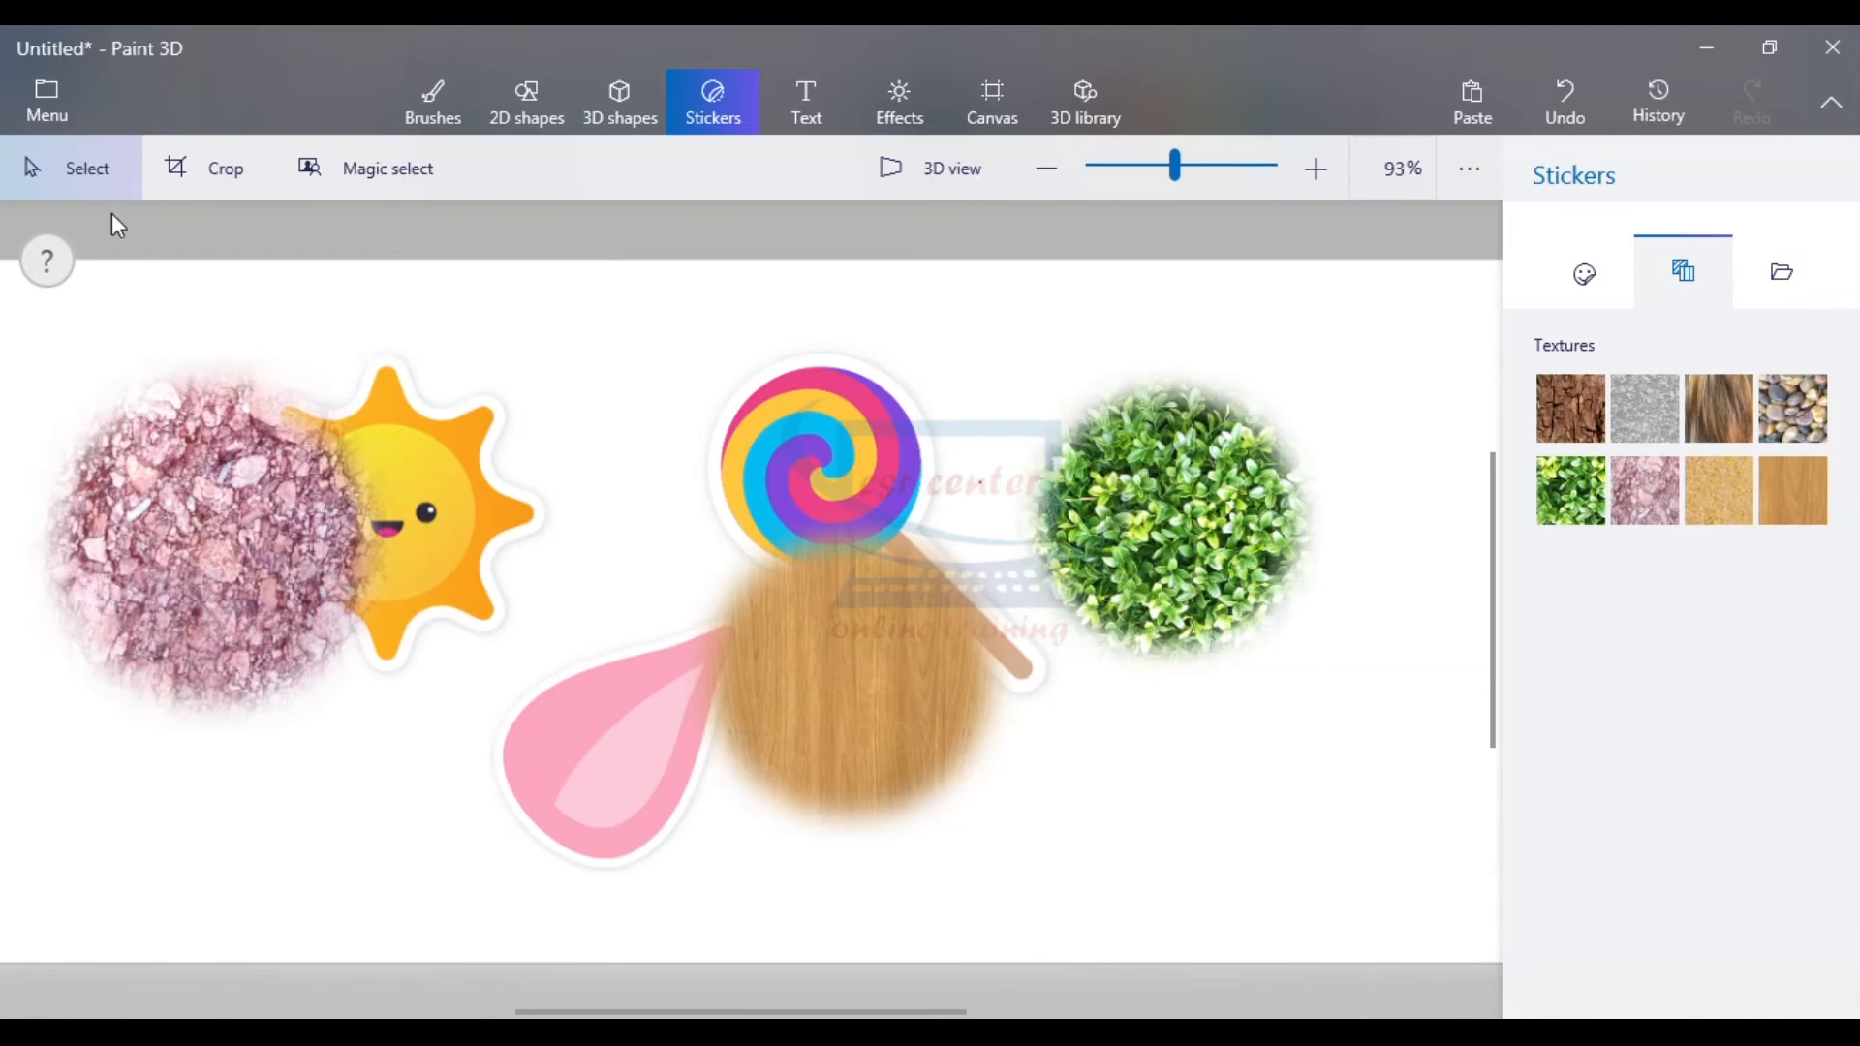
- Save the drawing to the Desktop as a 2D PNG image named "paint 1"
left_click(49, 89)
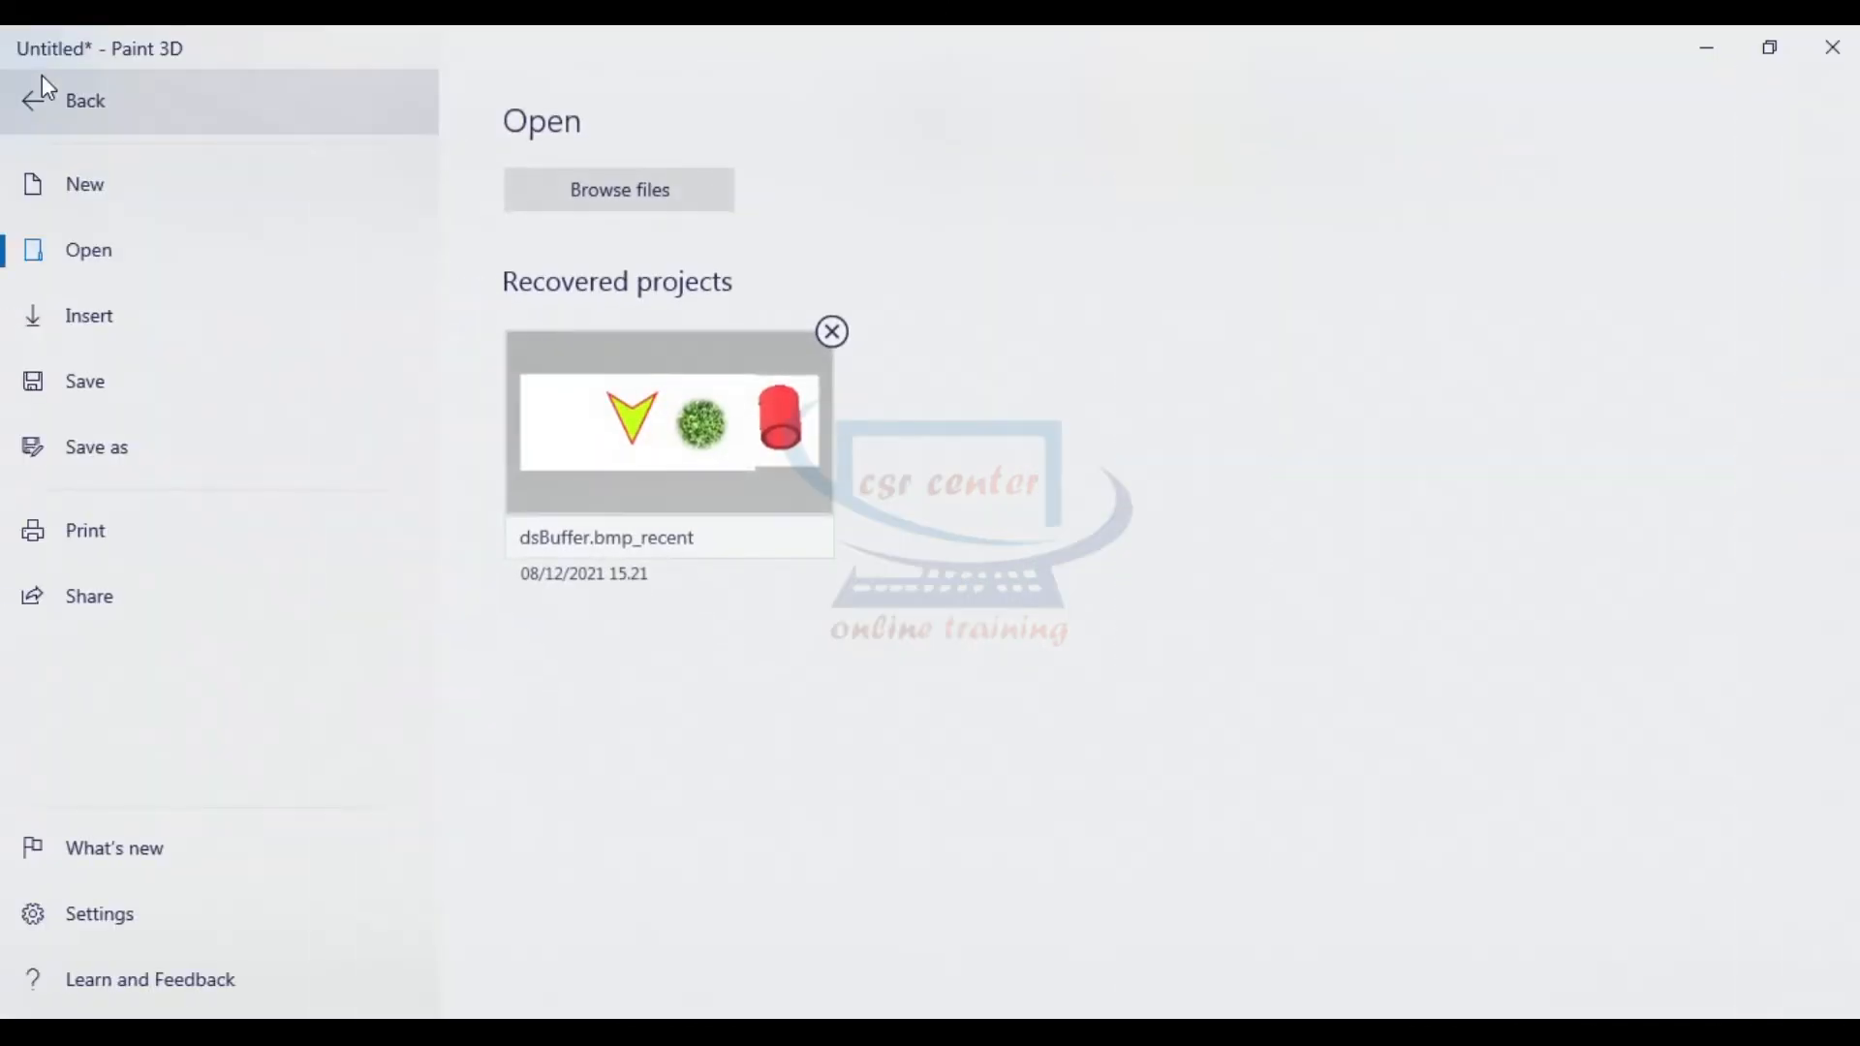
left_click(83, 386)
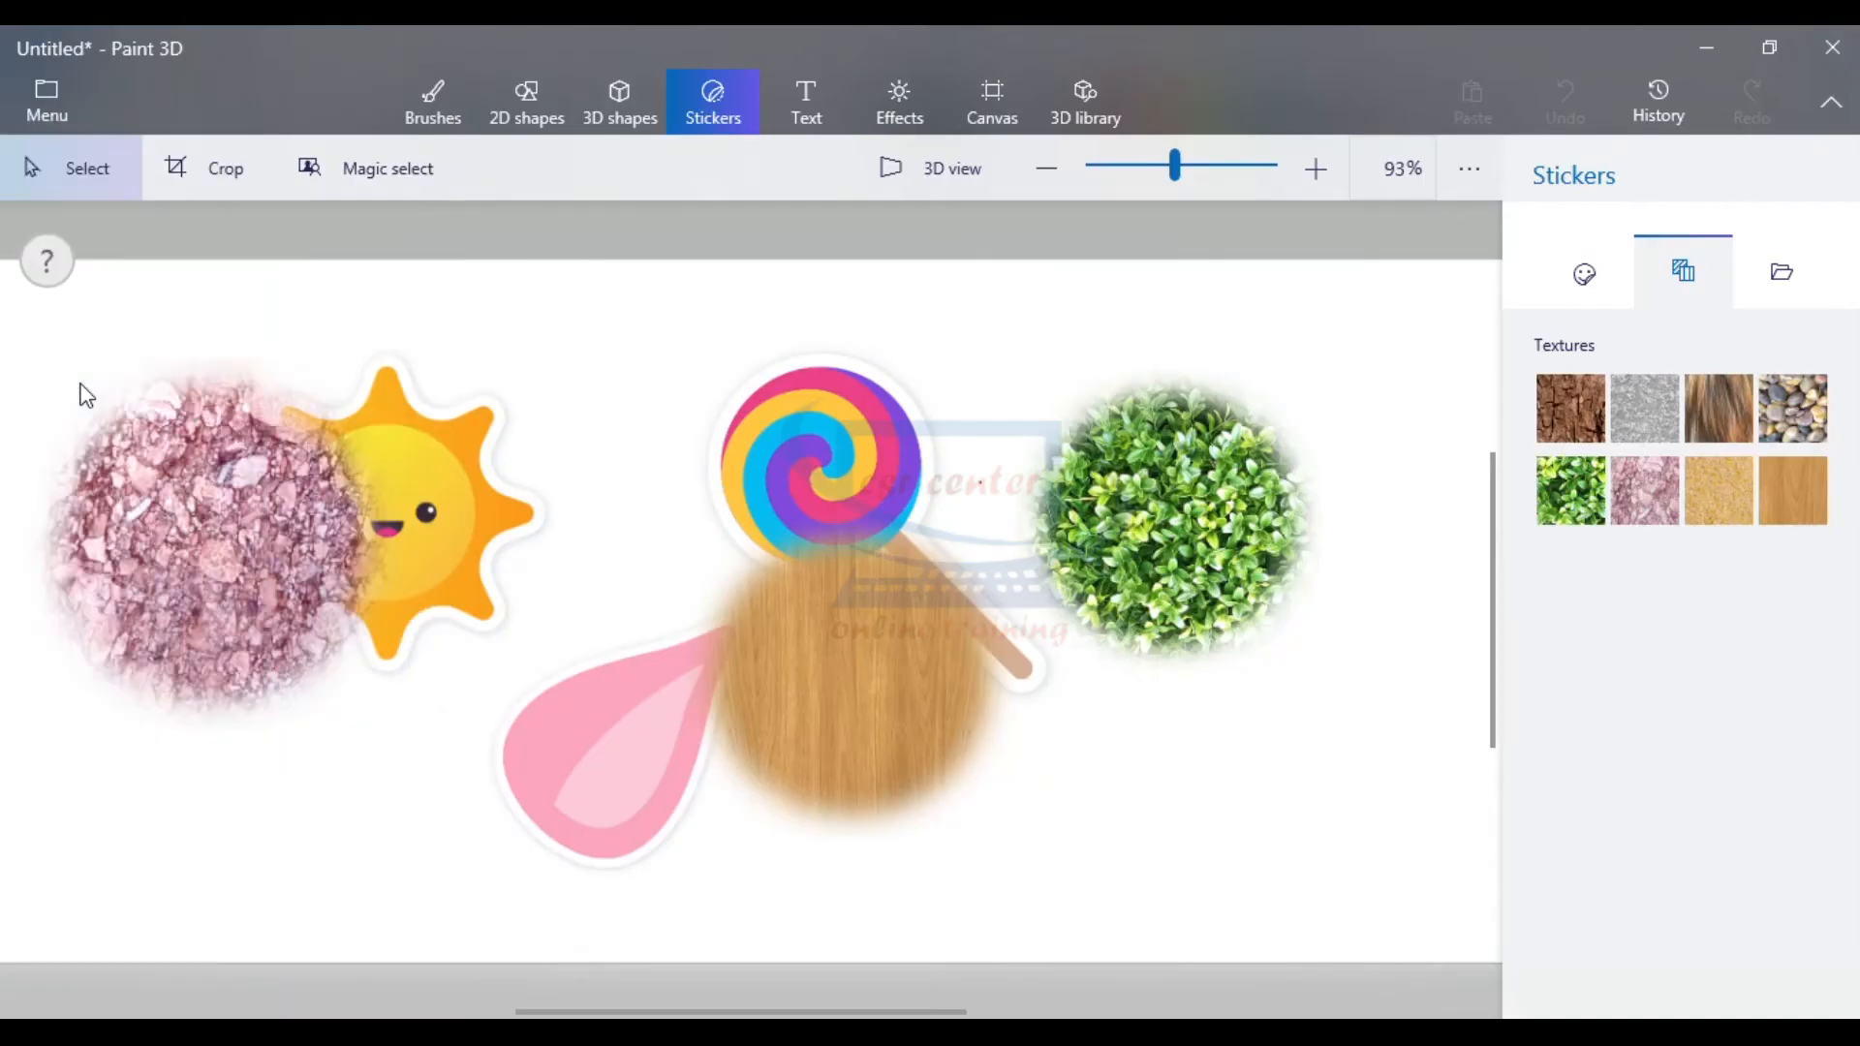
left_click_drag(214, 373, 214, 237)
left_click(121, 238)
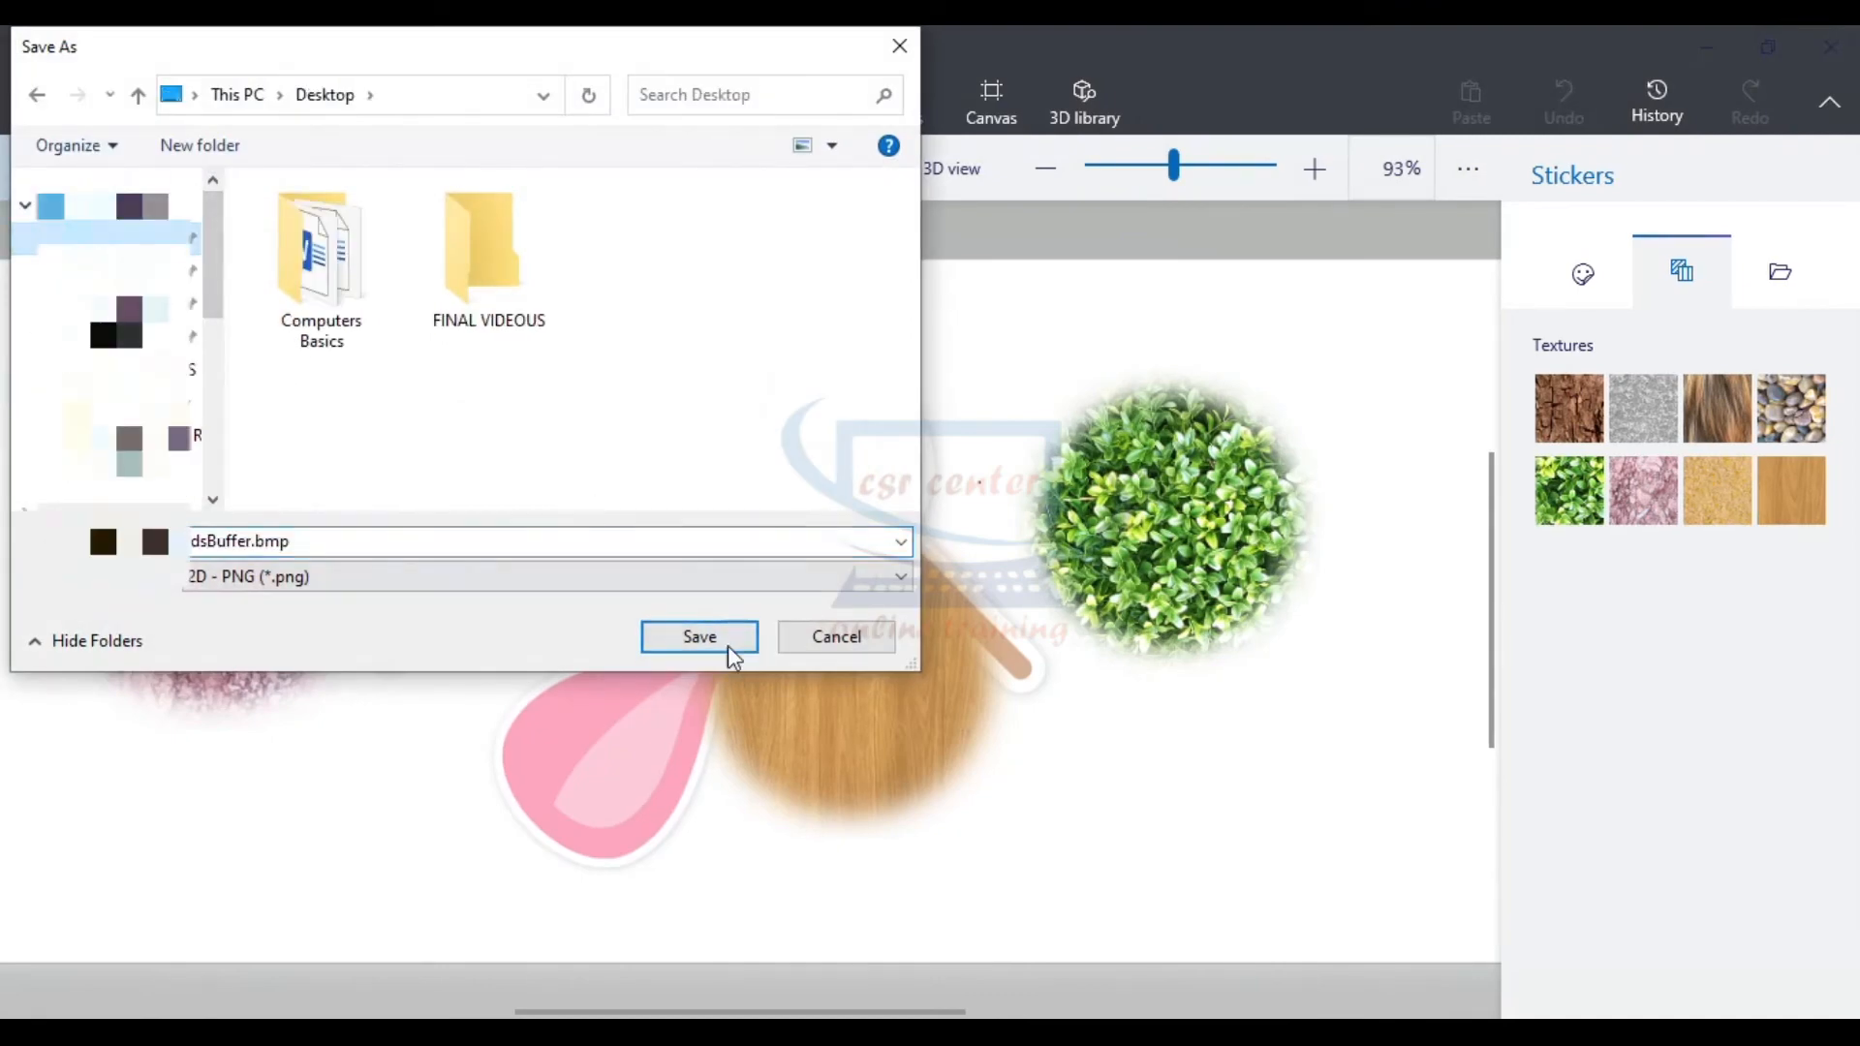
left_click(324, 541)
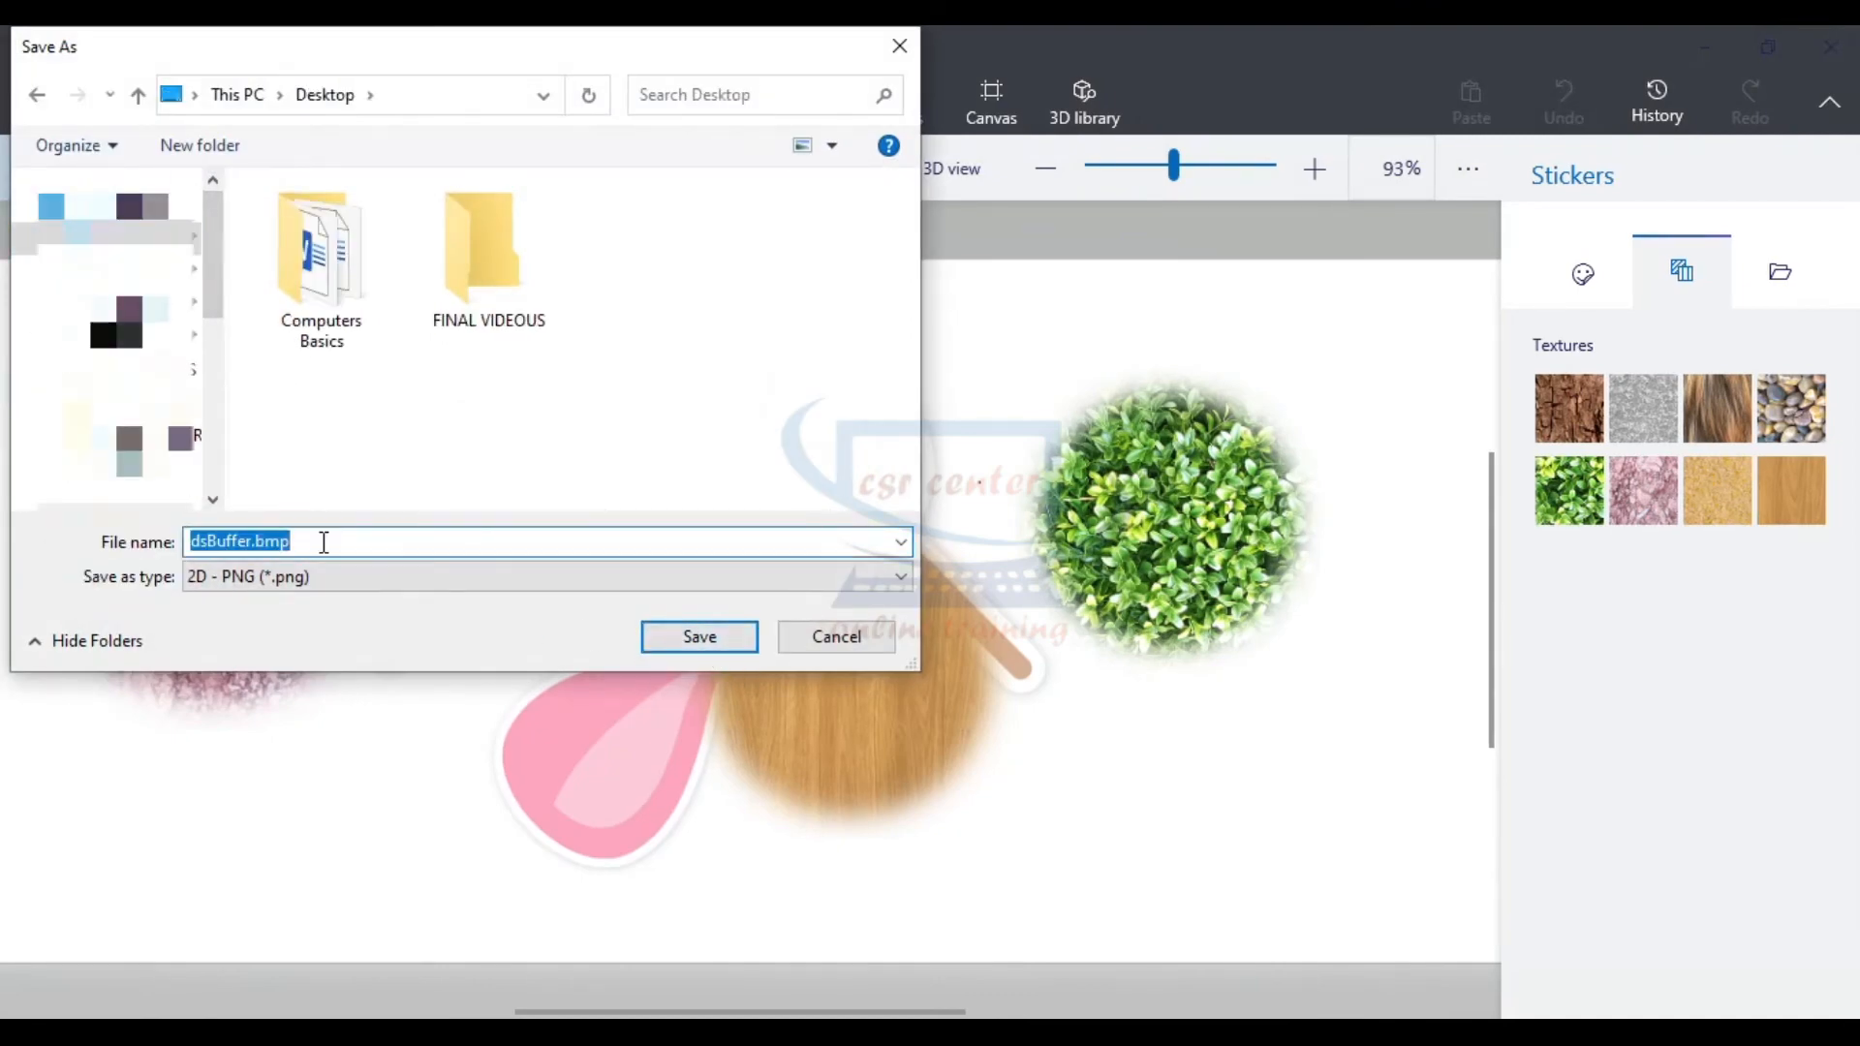
type("paint 1")
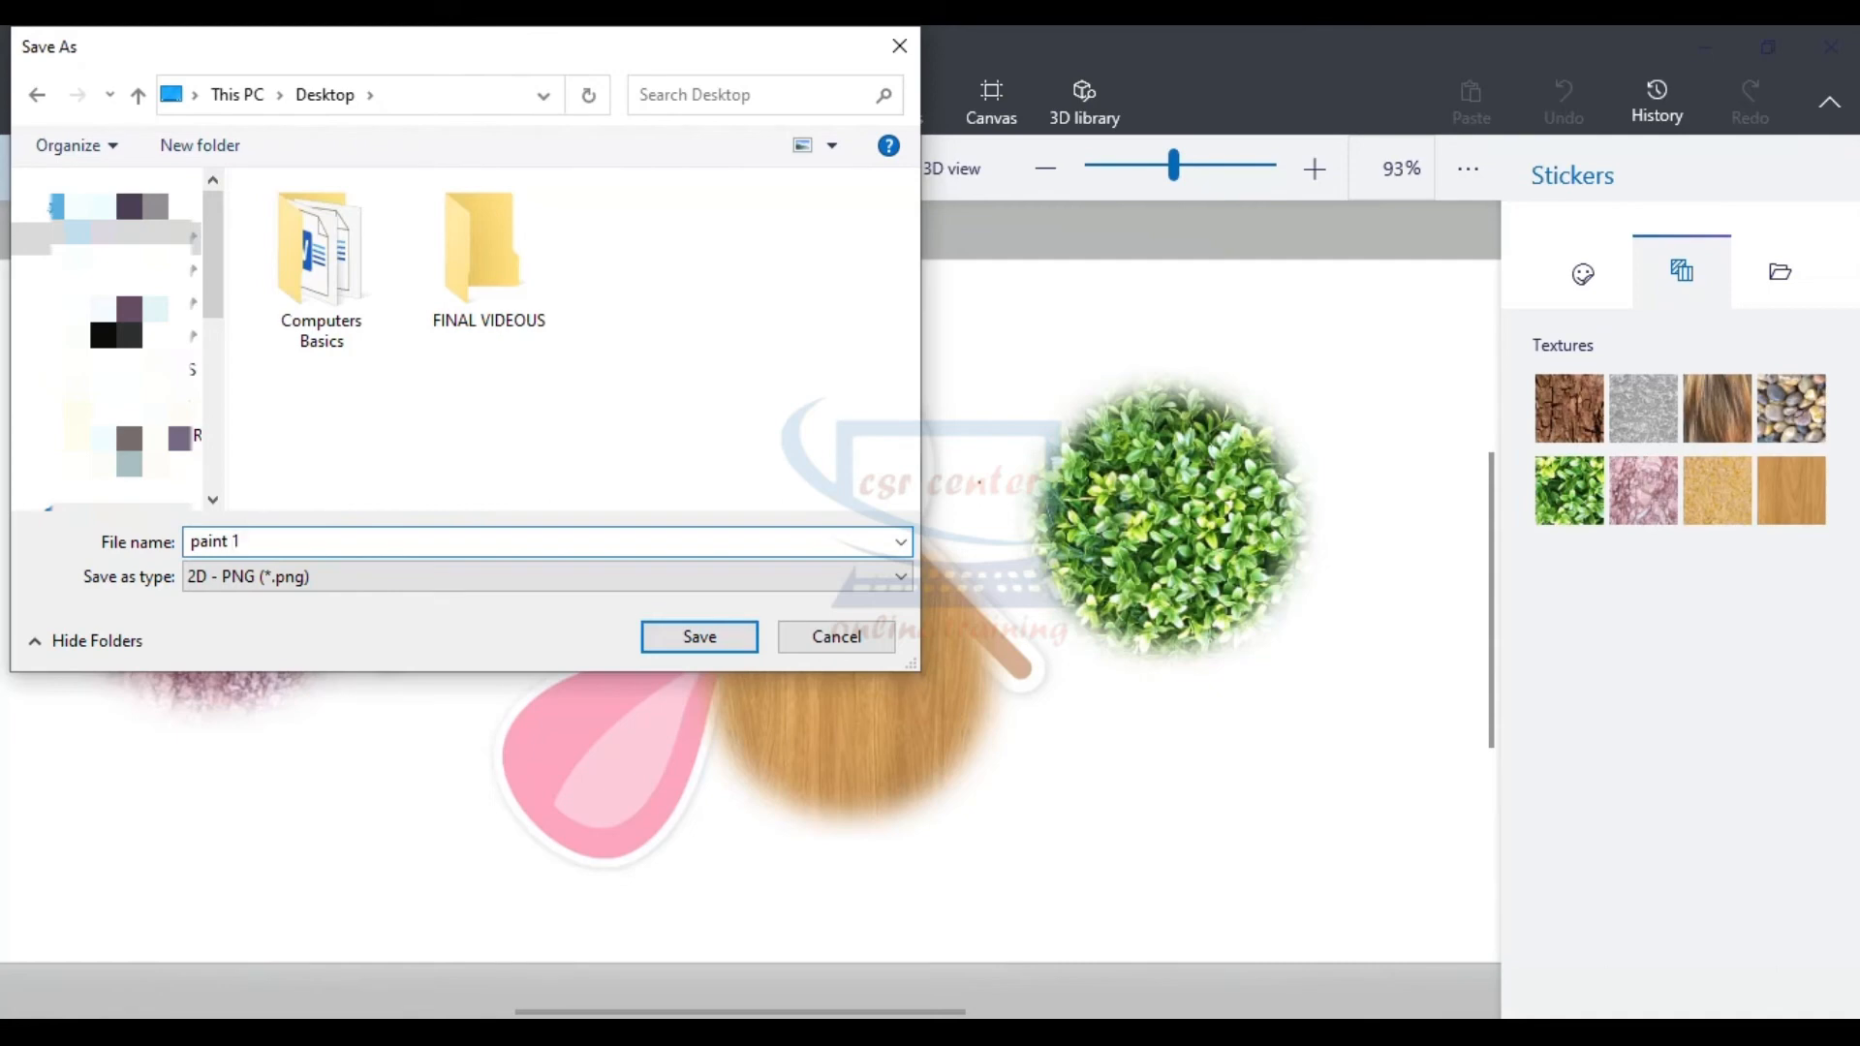
left_click(733, 646)
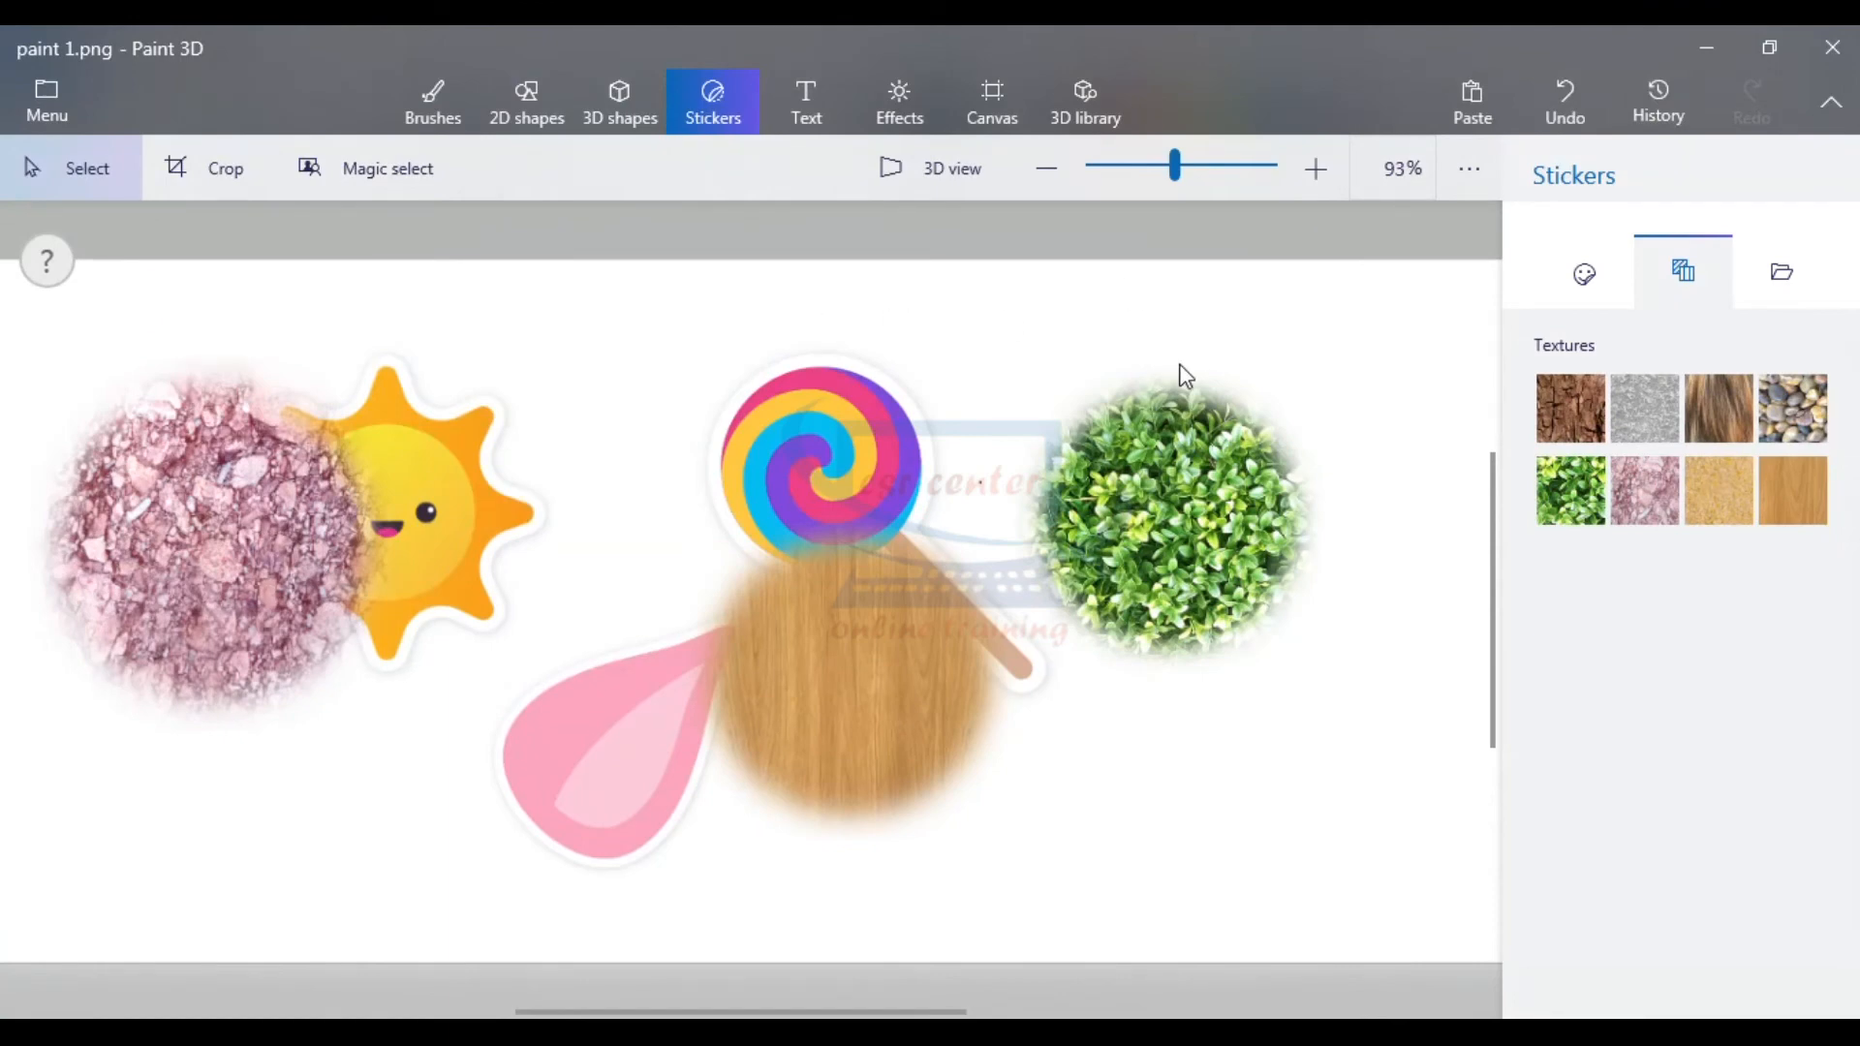
- Clear everything from the canvas and add the 3D text "CSR CENTER" in its place
key("ctrl+a")
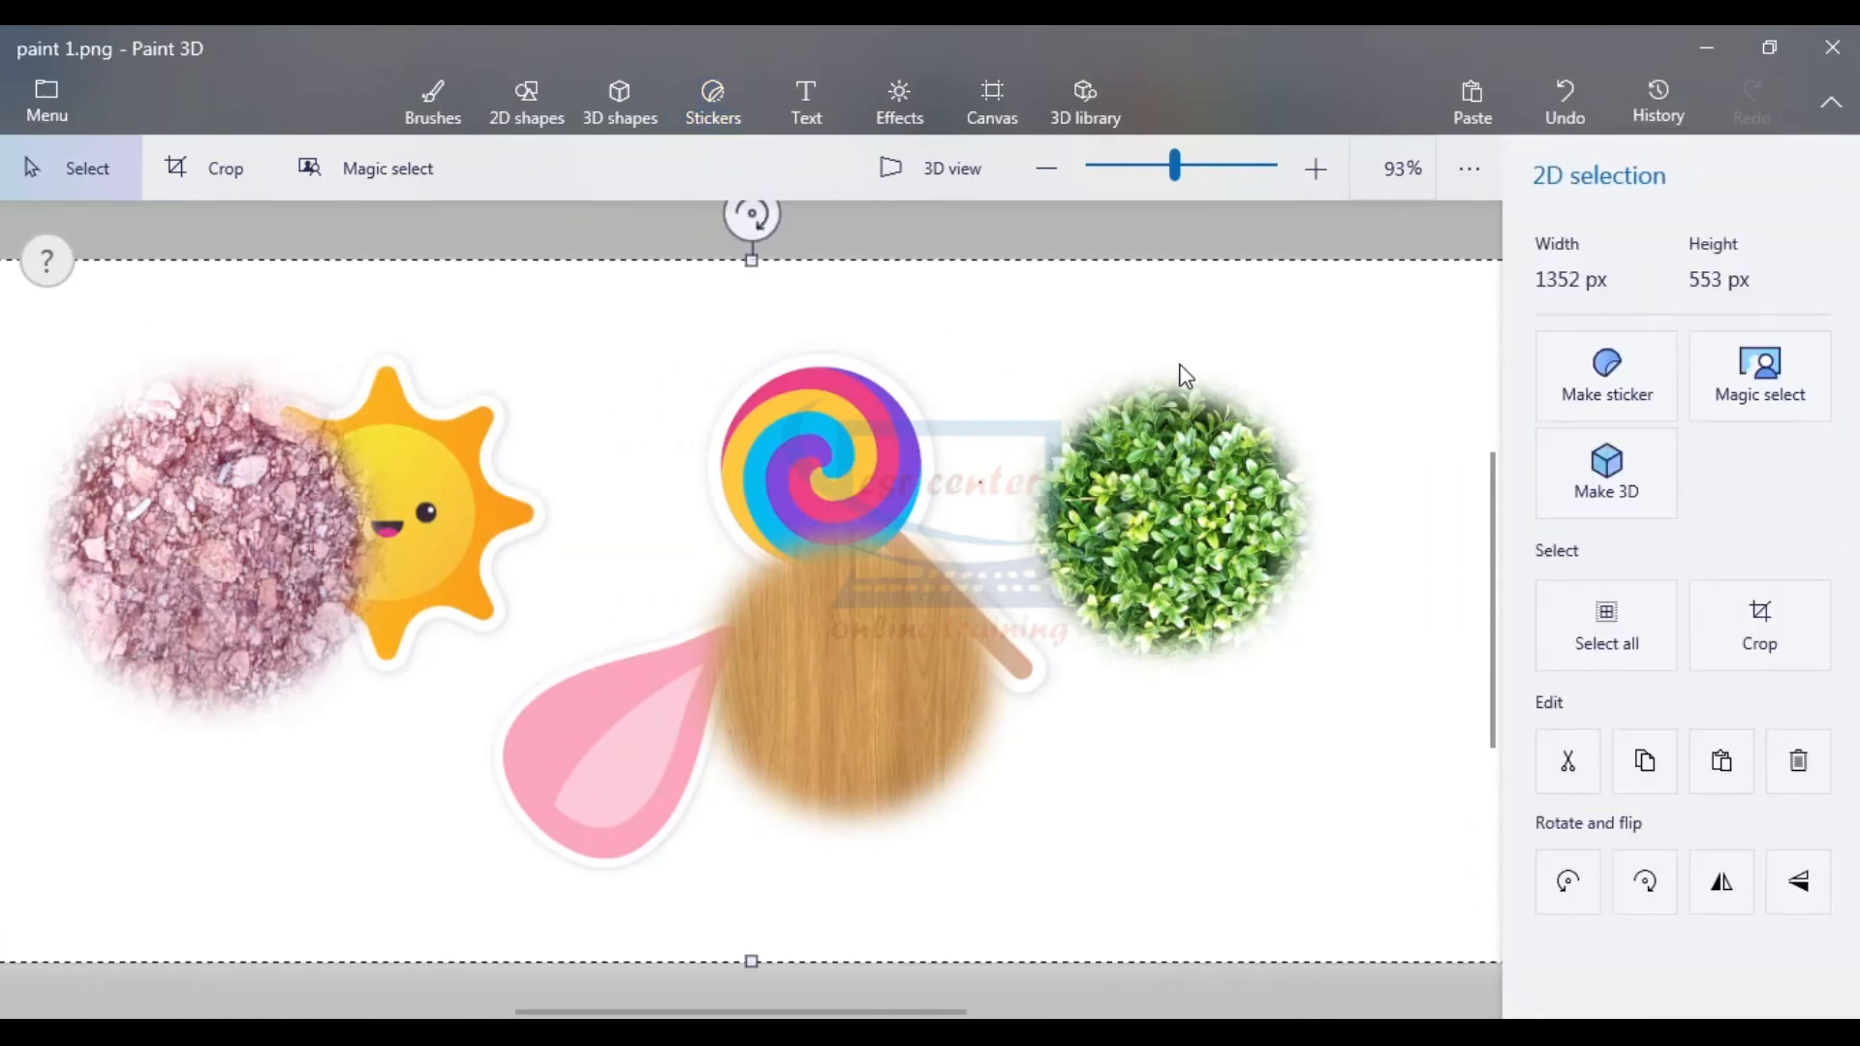
key("Delete")
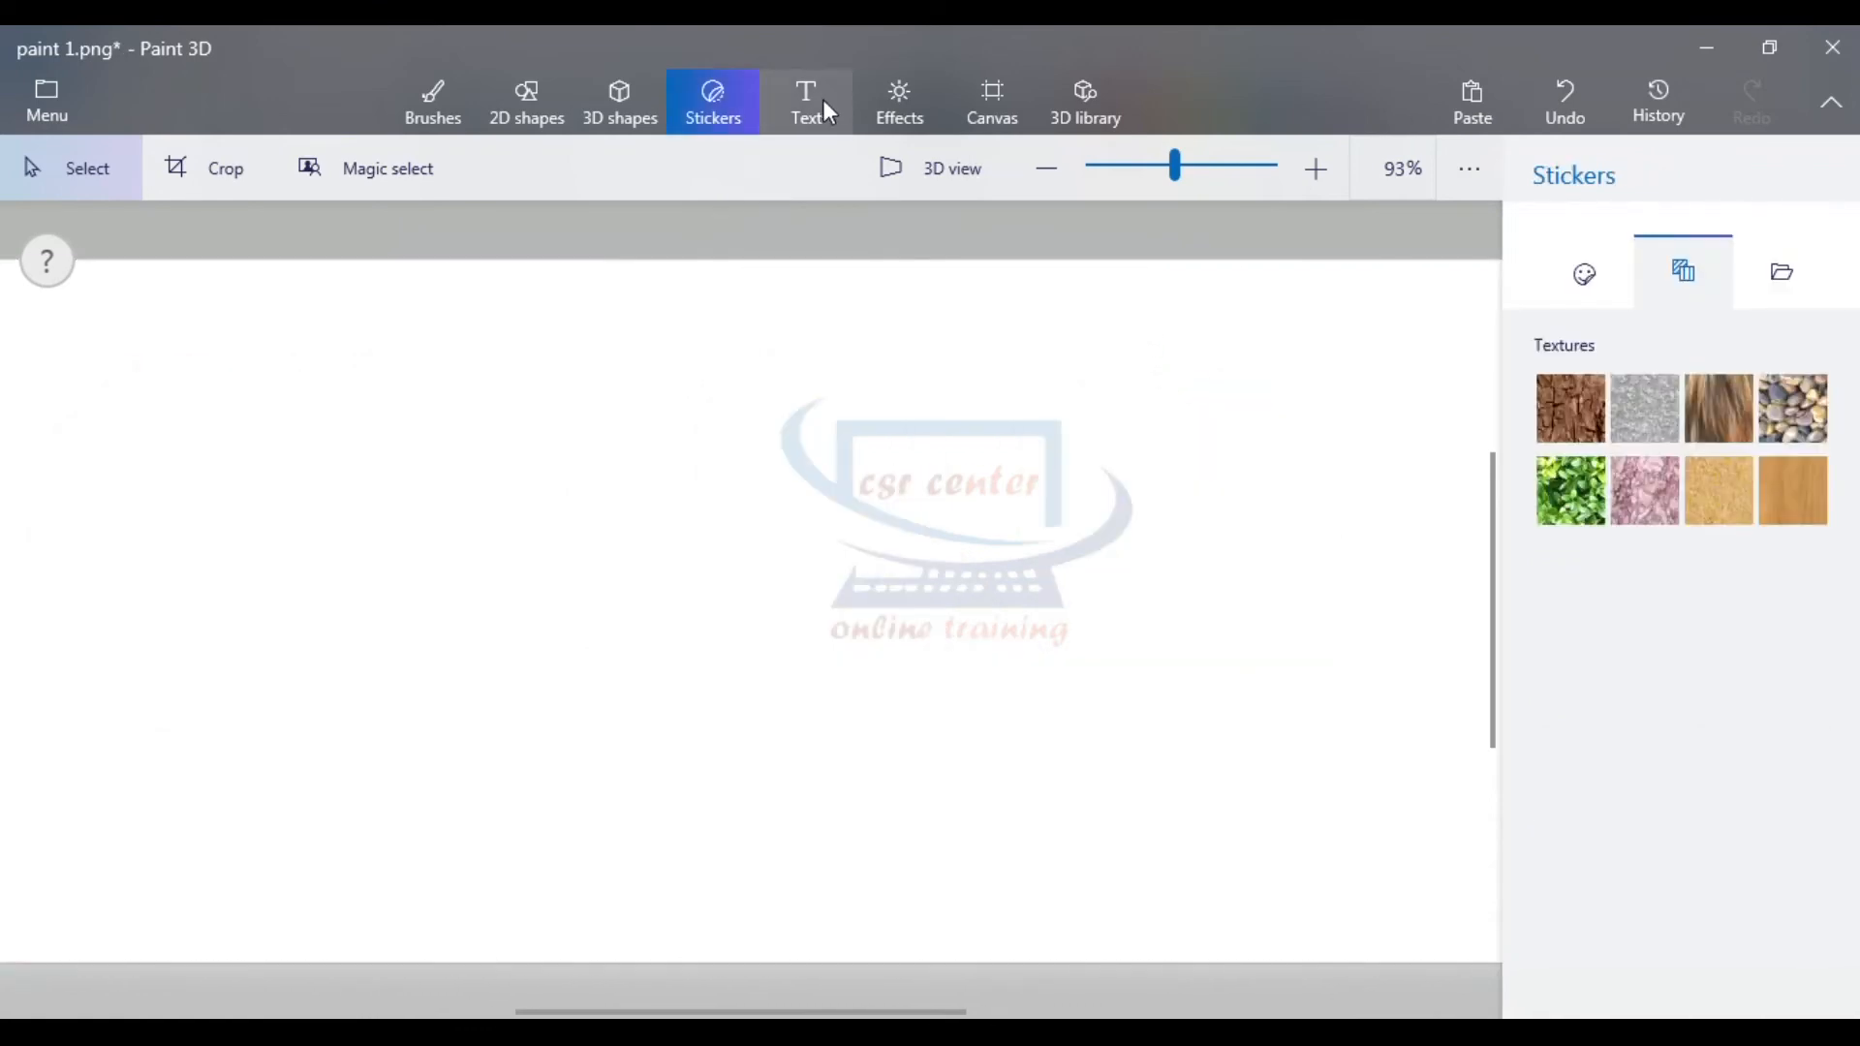
left_click(816, 97)
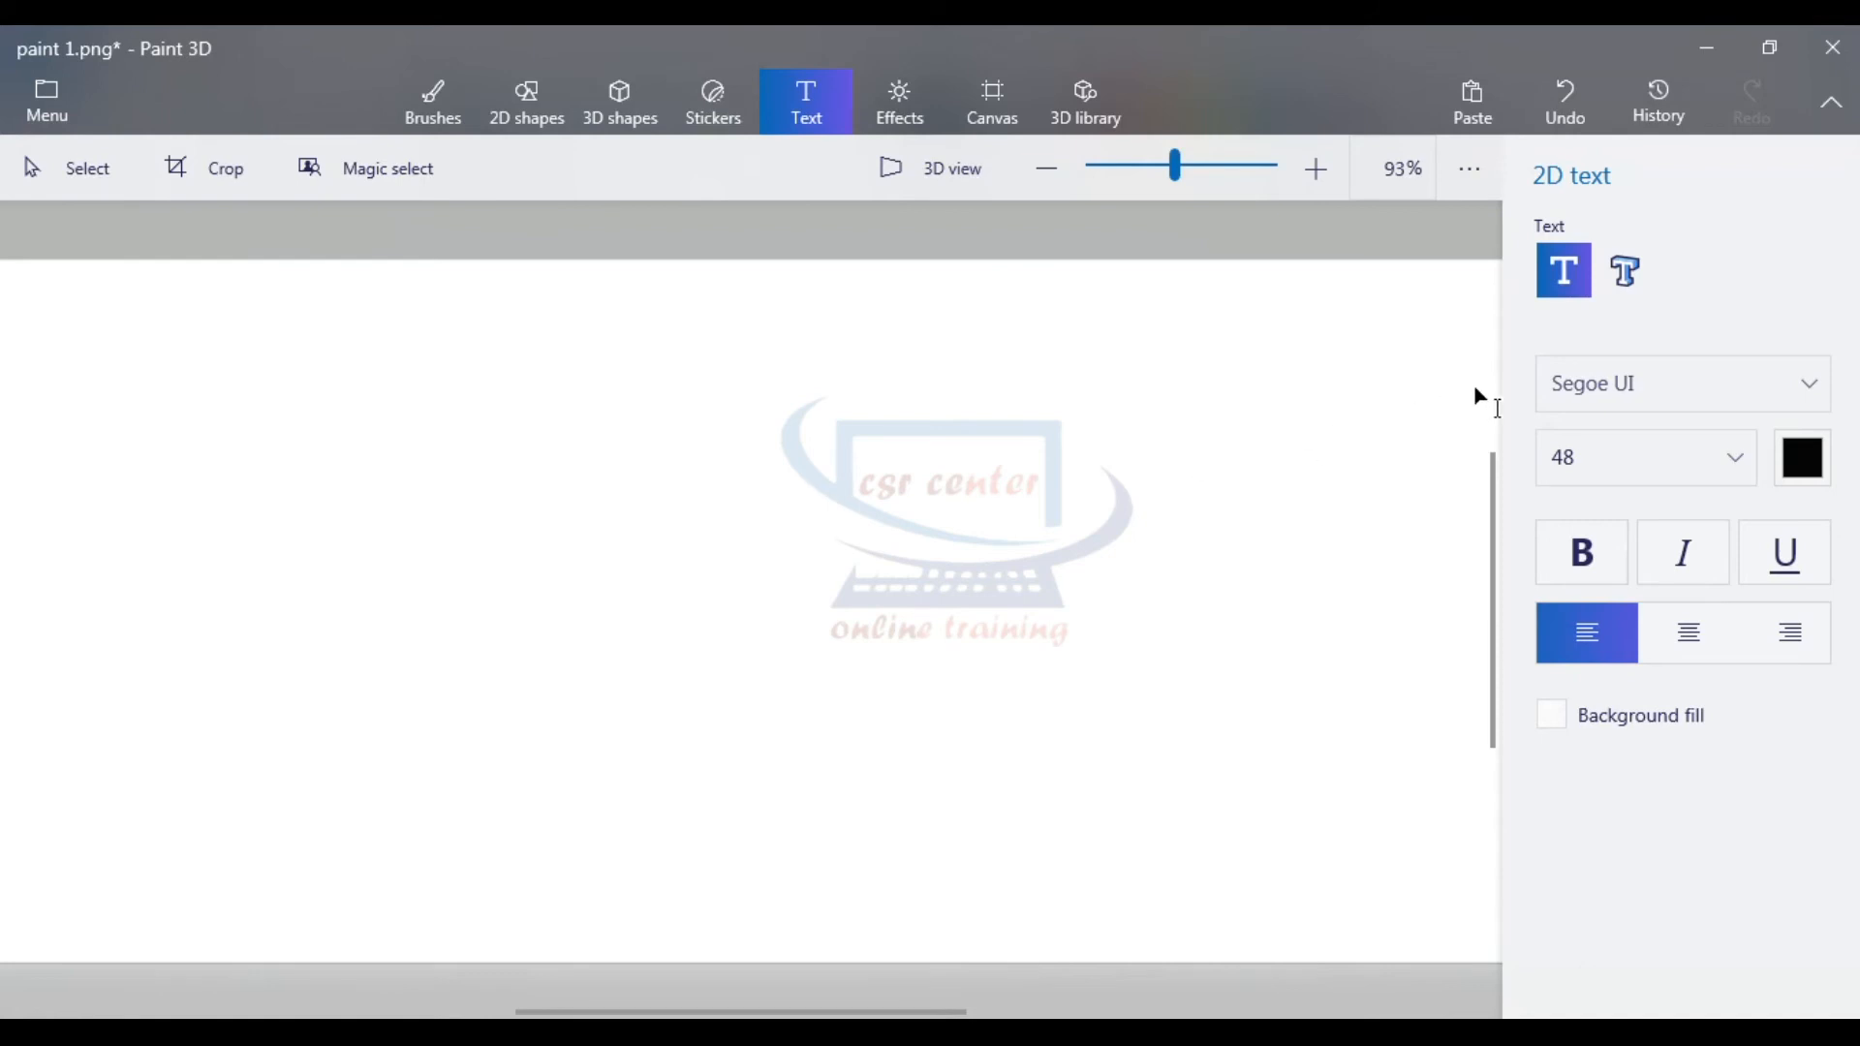
left_click(325, 524)
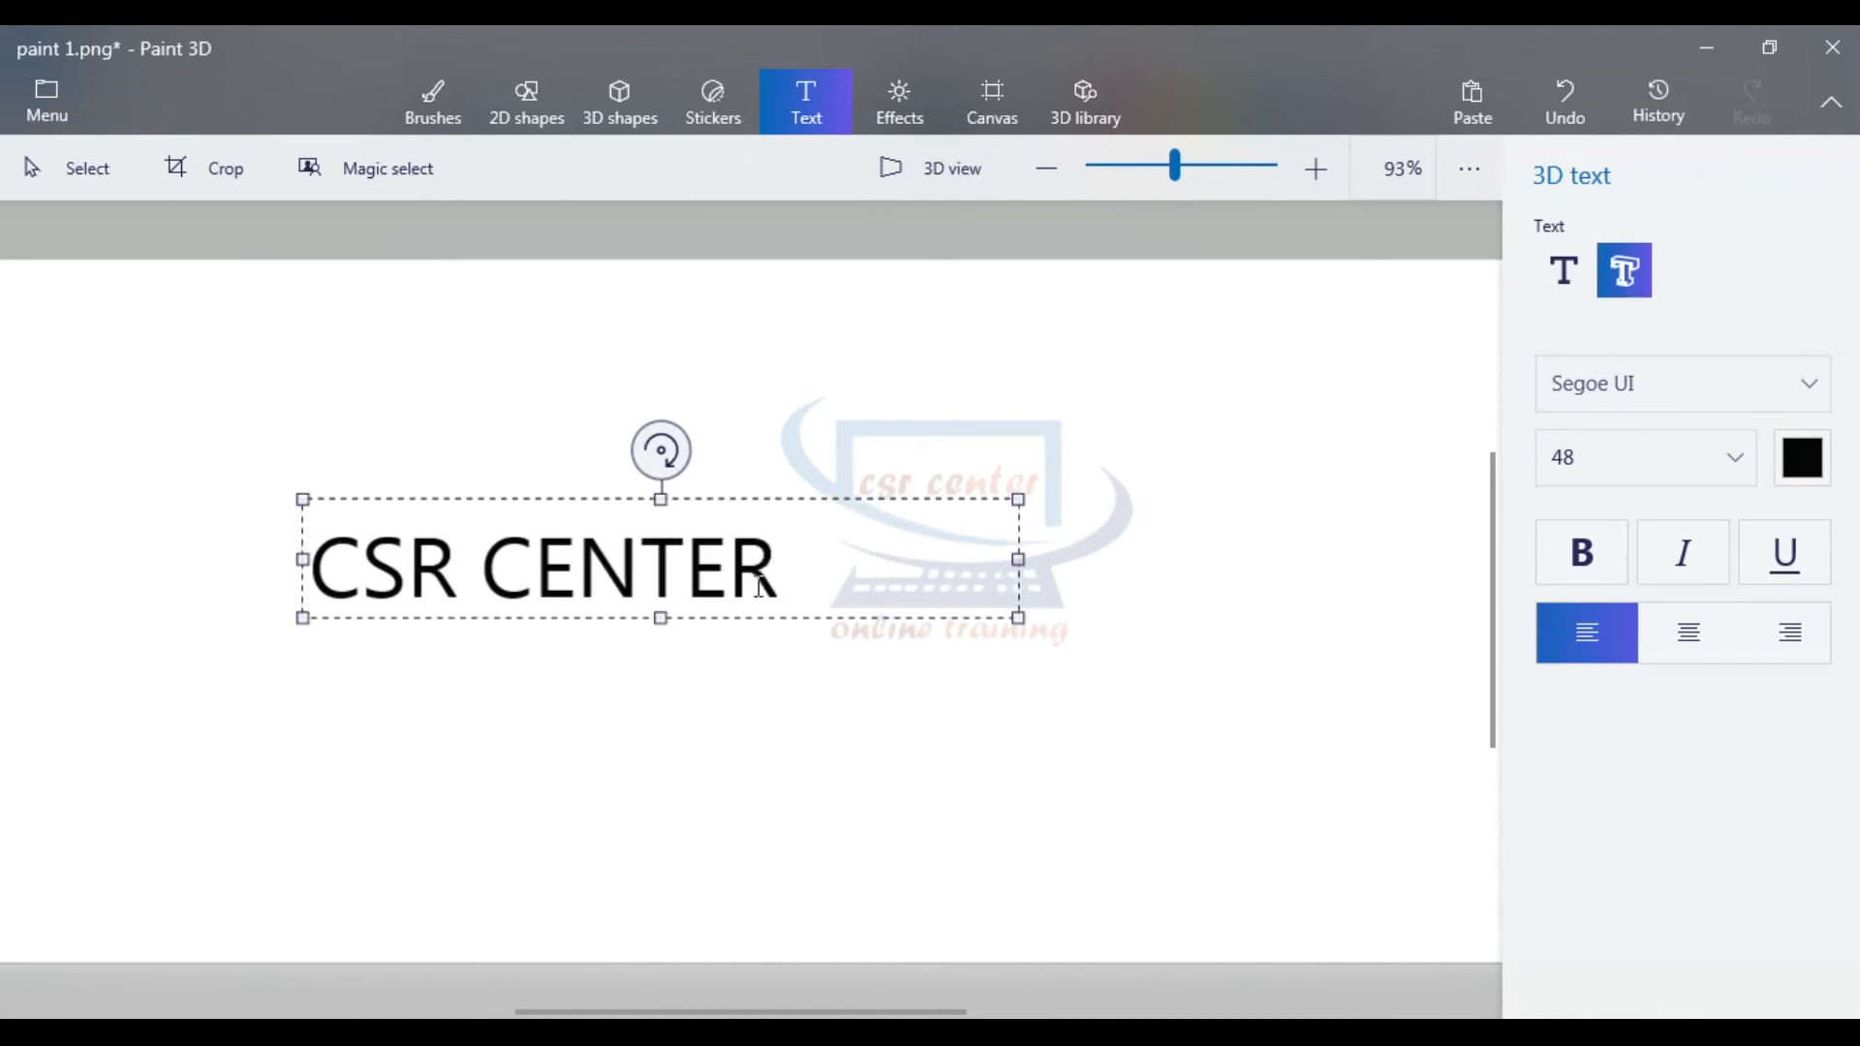
- Format the "CSR CENTER" text in red with the Should've Known font and place it as a 3D object
left_click(1800, 459)
left_click(1780, 561)
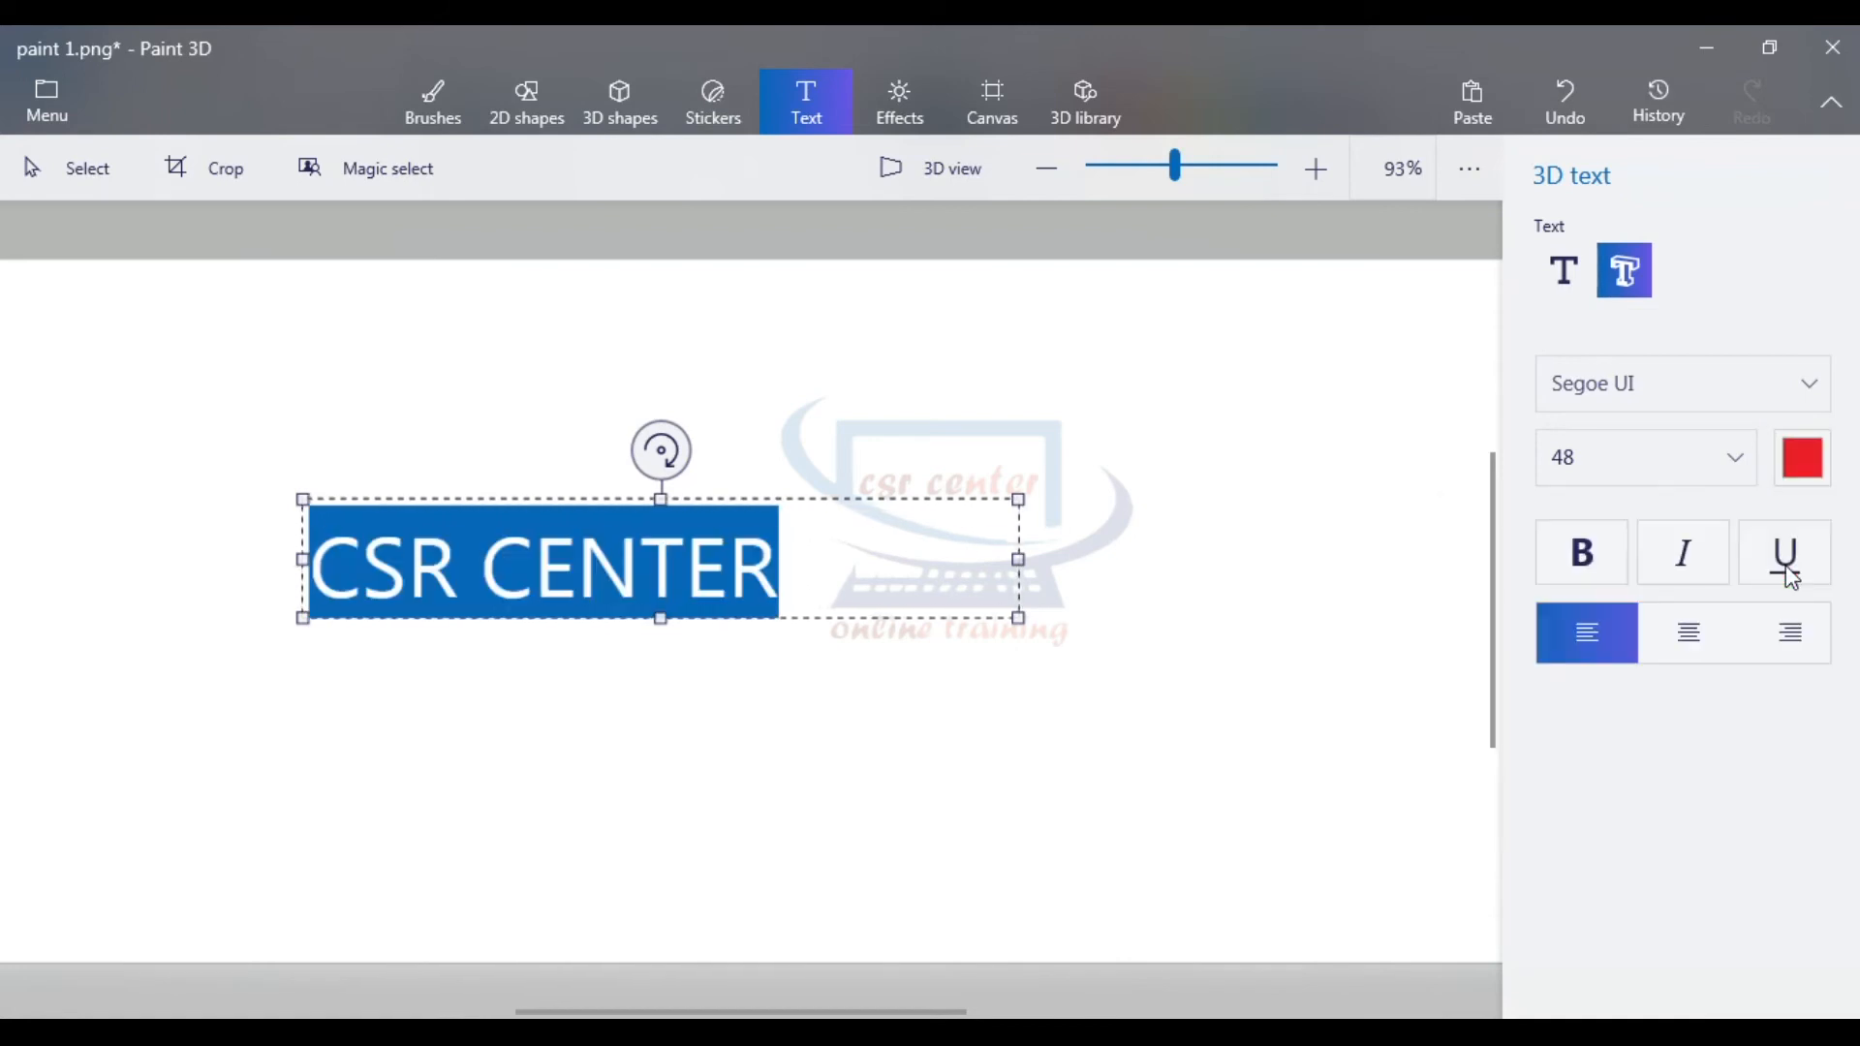
left_click(1811, 386)
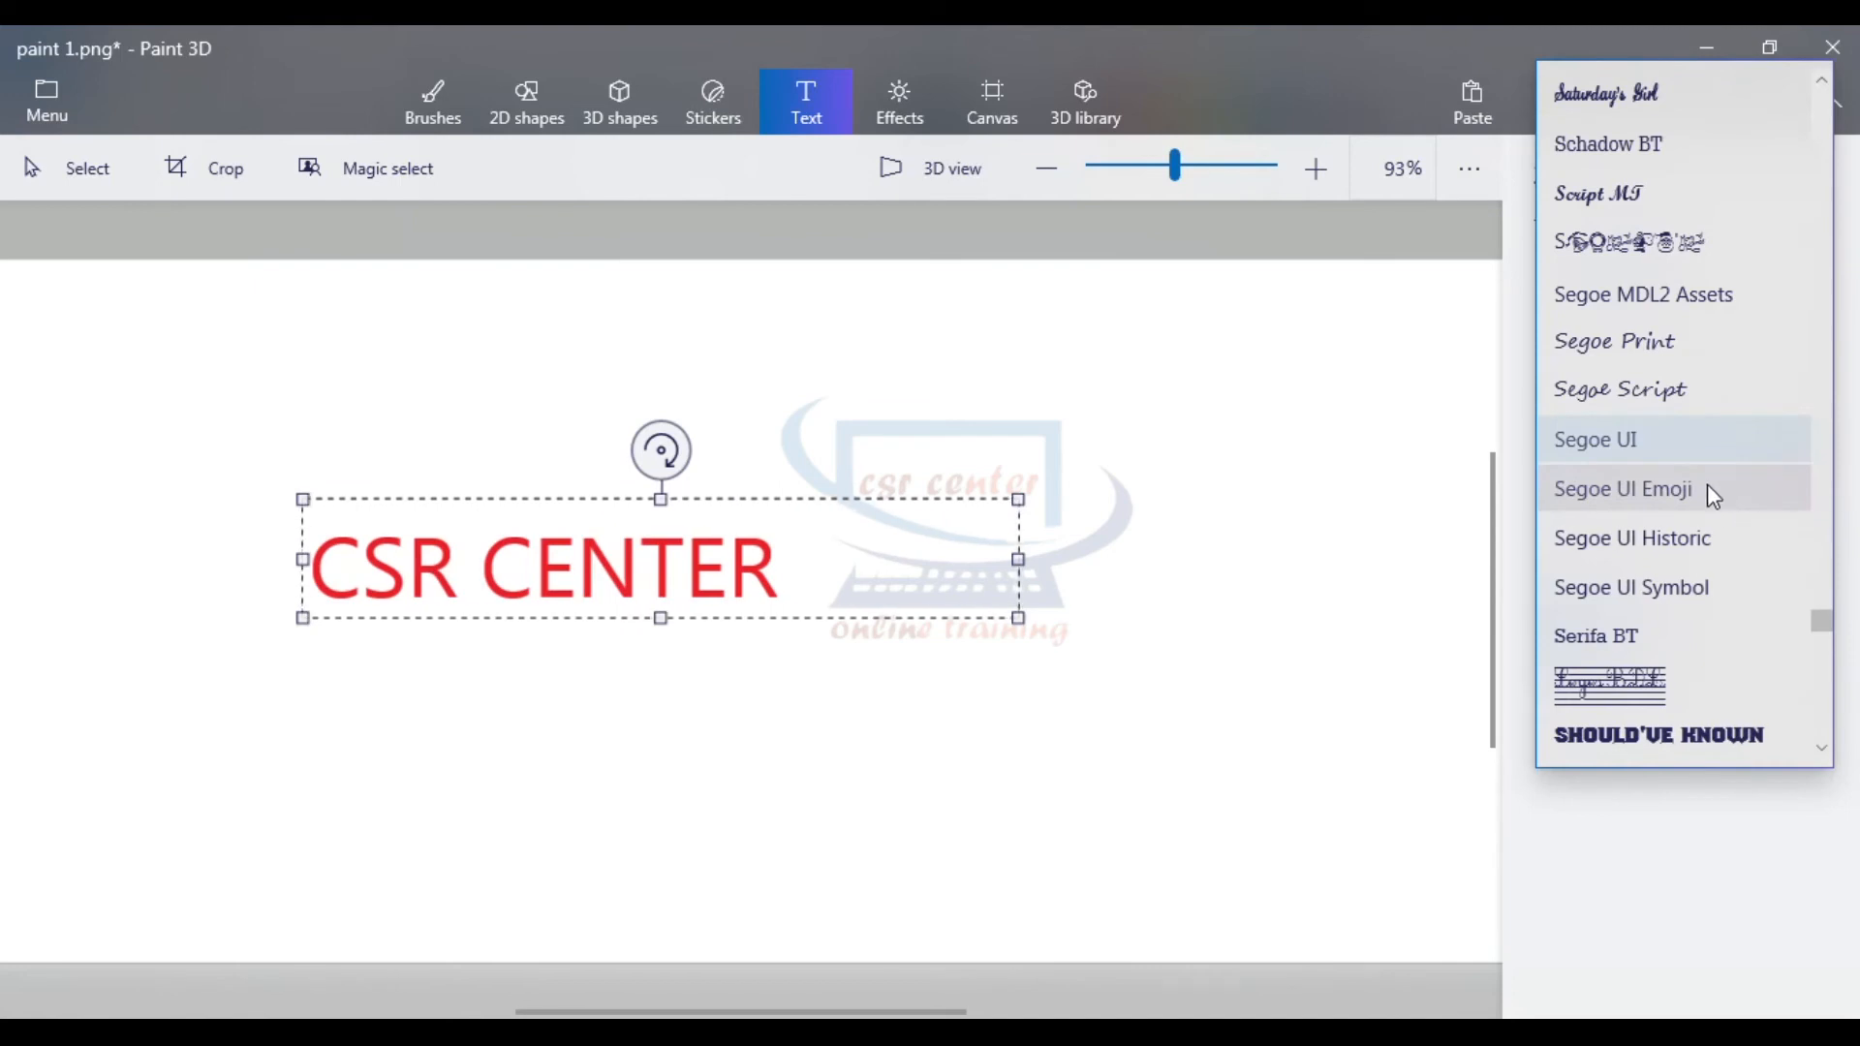
scroll(1708, 554, "down", 2)
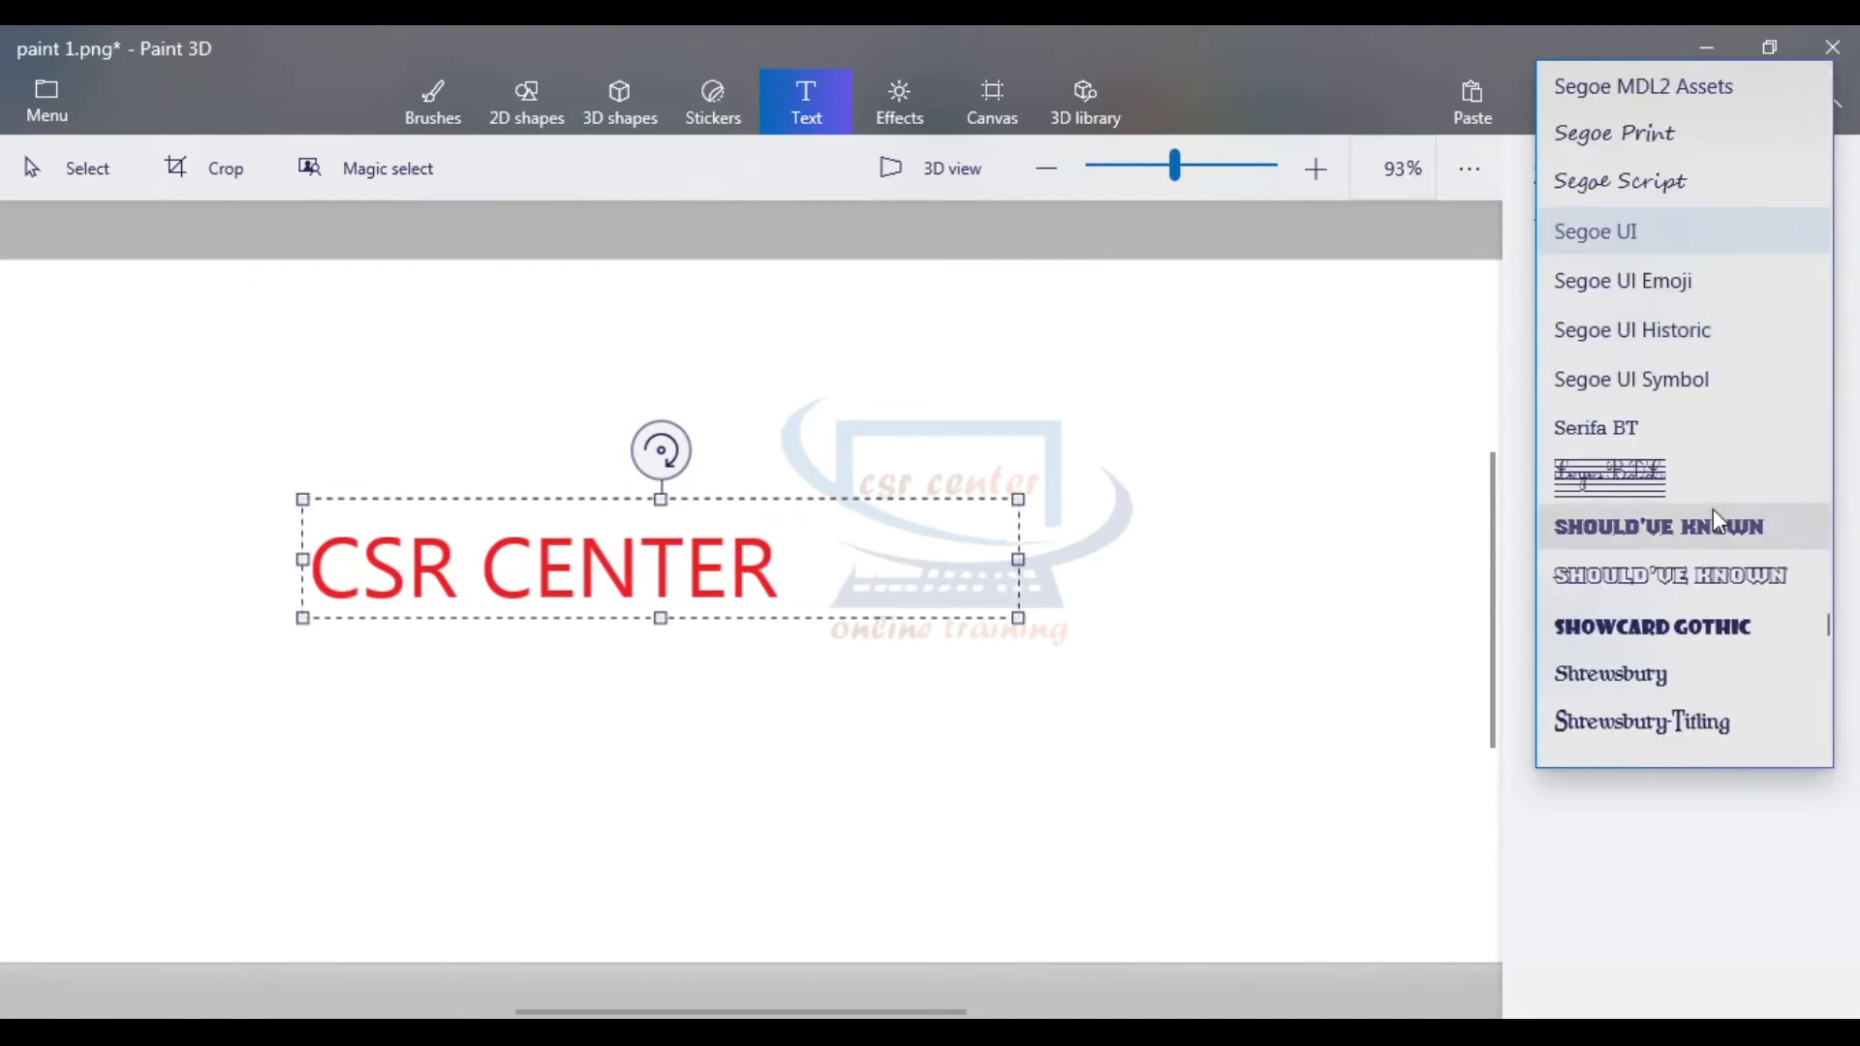
left_click(1712, 513)
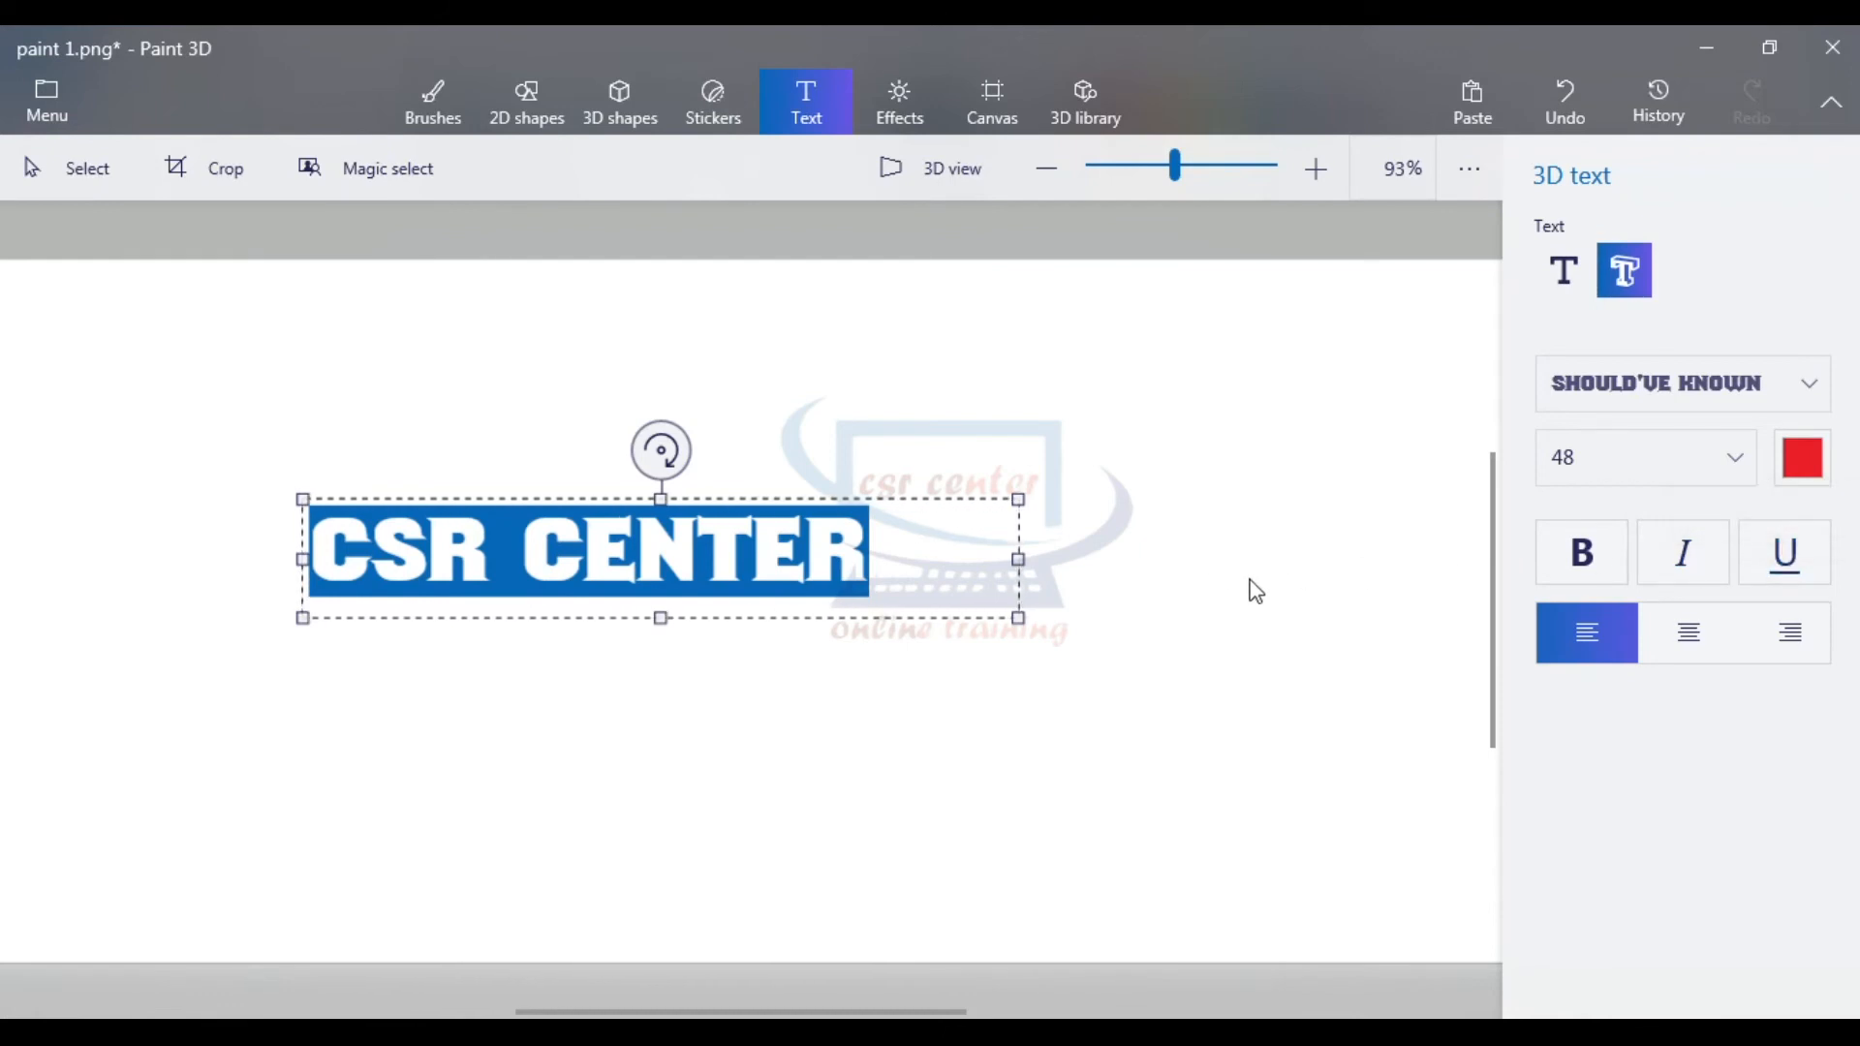
left_click(1171, 577)
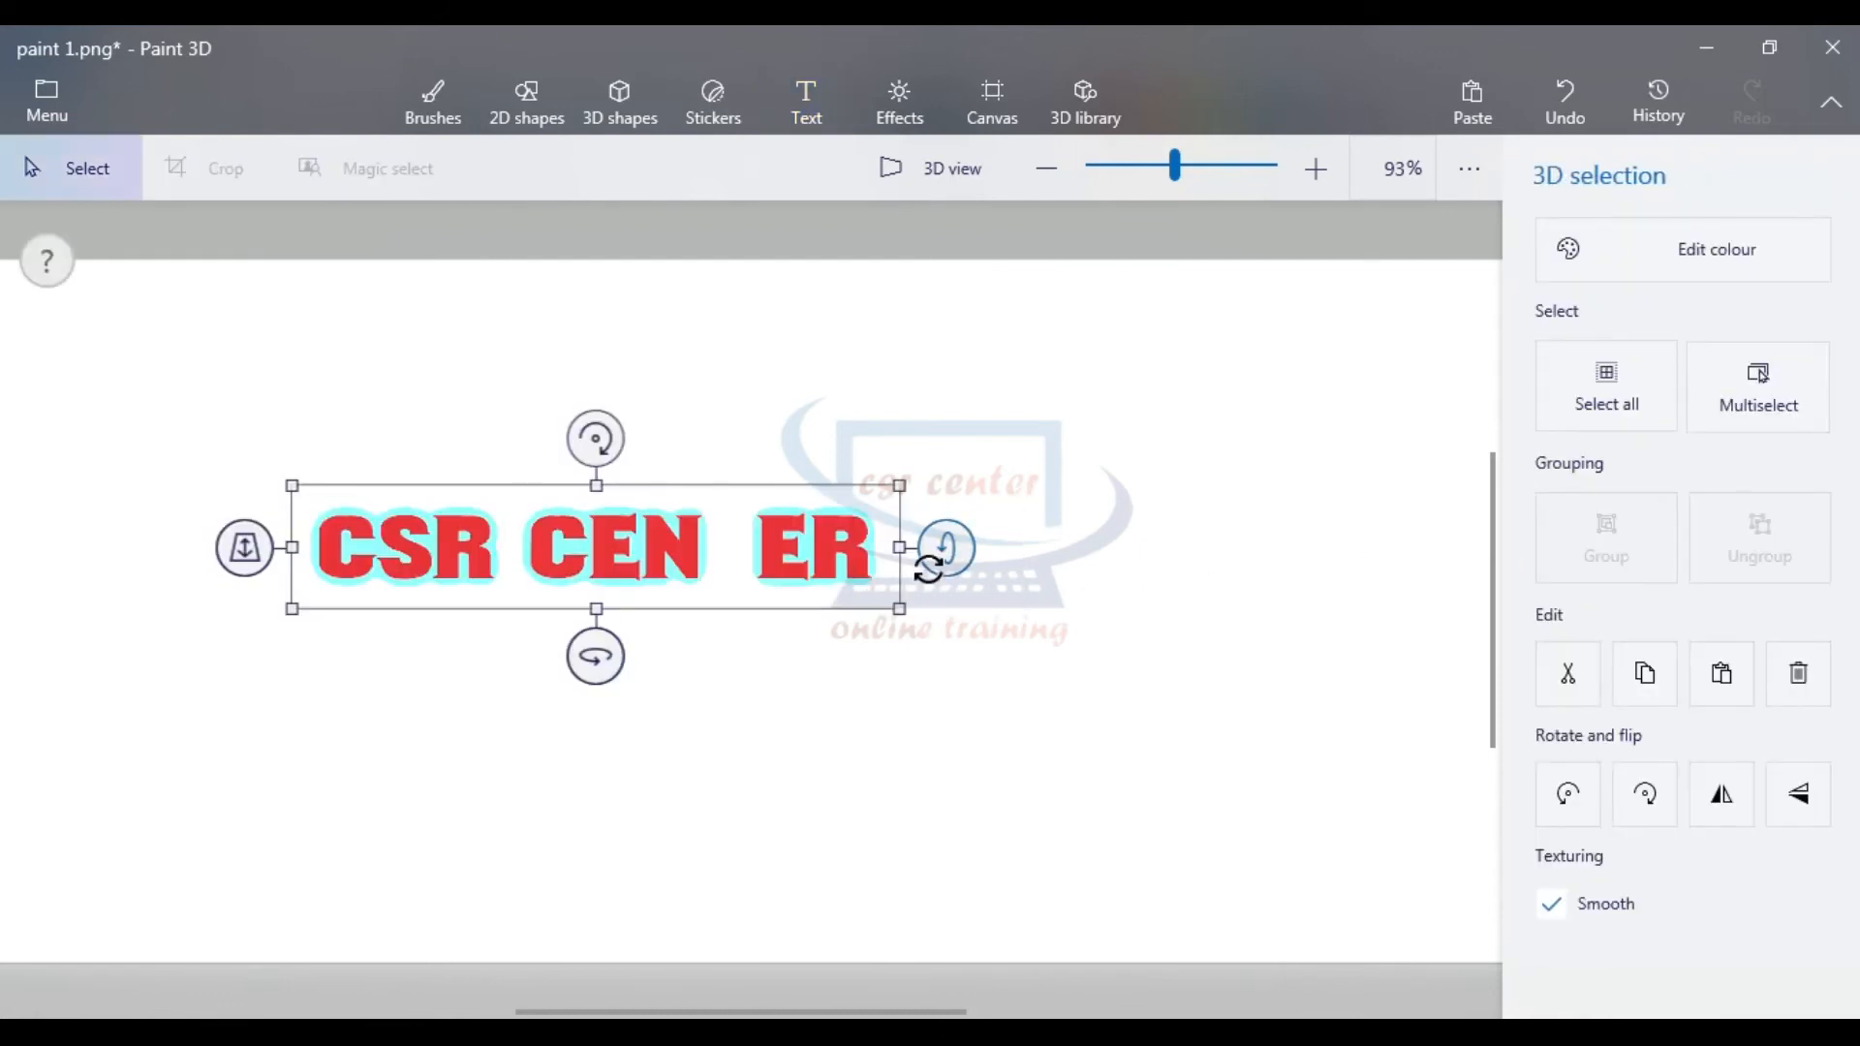
- Rotate the 3D text around its axes so its letters run steeply upward to the right with visible depth
left_click_drag(246, 557, 250, 548)
left_click_drag(601, 661, 486, 664)
left_click_drag(870, 545, 876, 502)
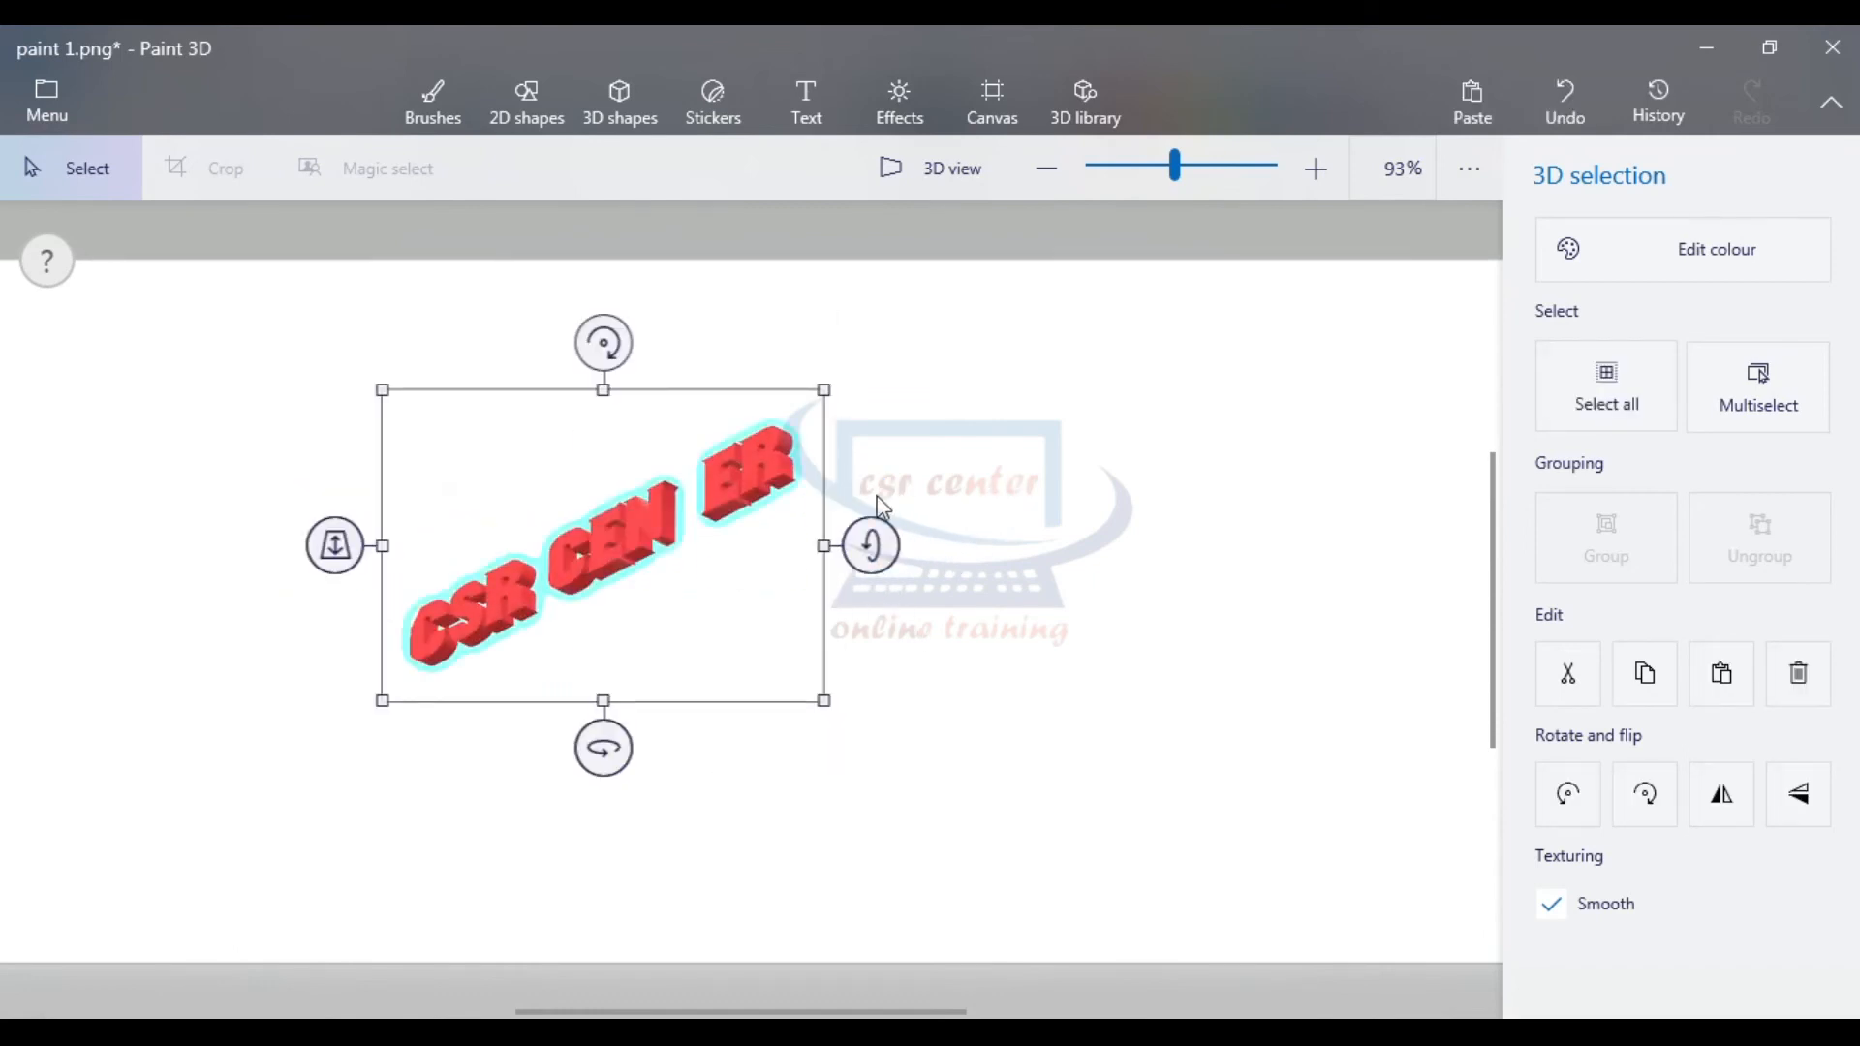
left_click_drag(604, 343, 509, 339)
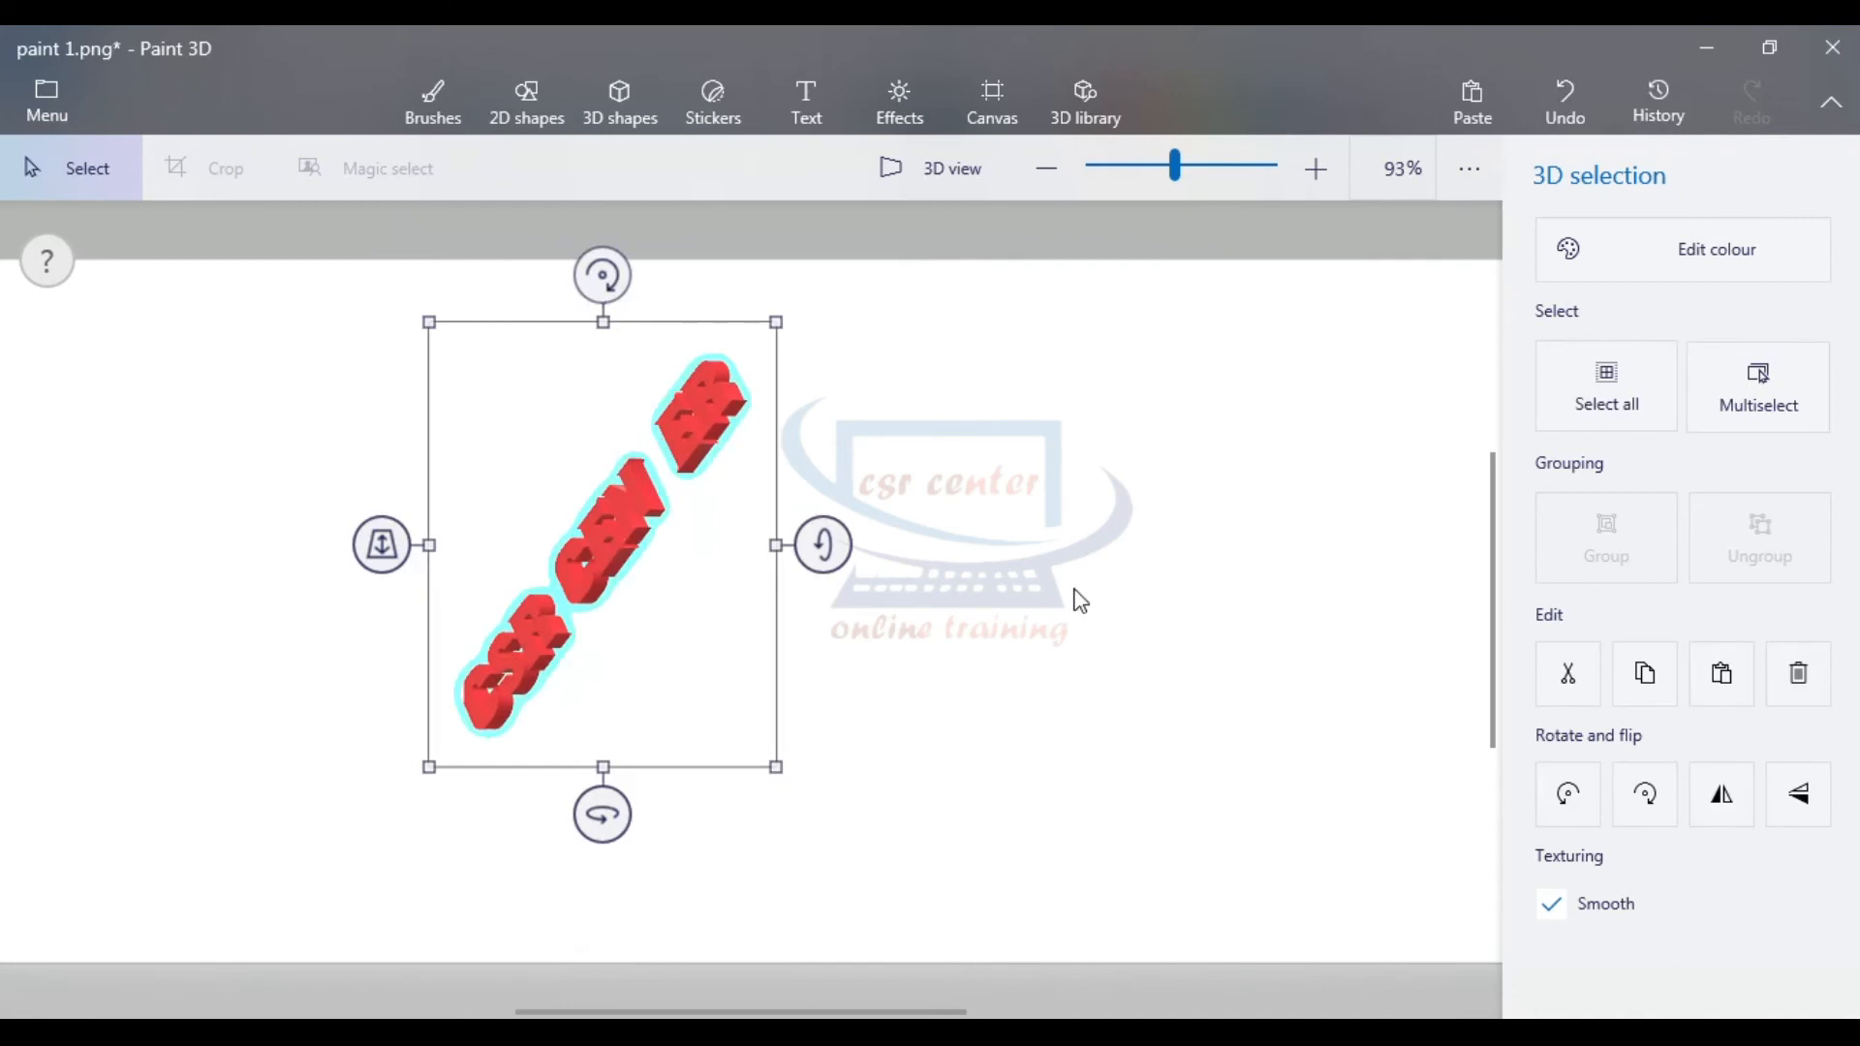
- Recolour the 3D text green and light turquoise, and delete it from the canvas
left_click(1728, 259)
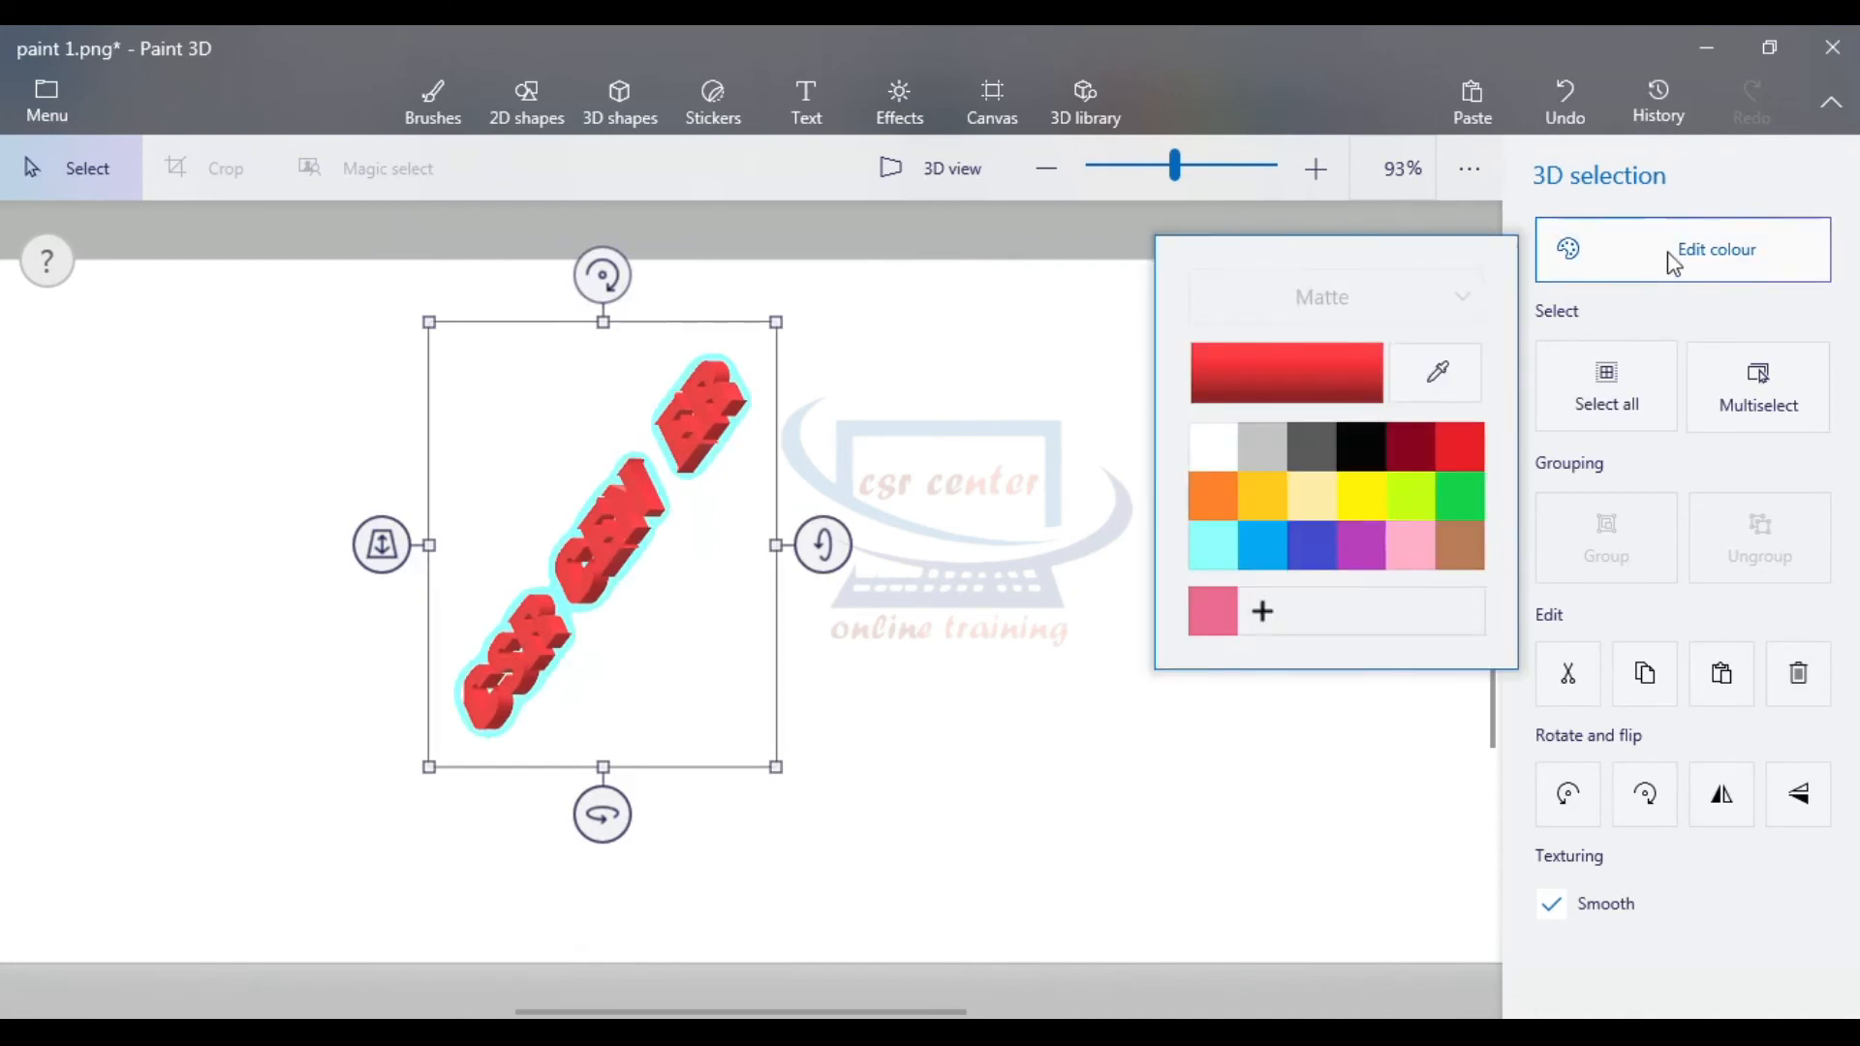
left_click(1458, 506)
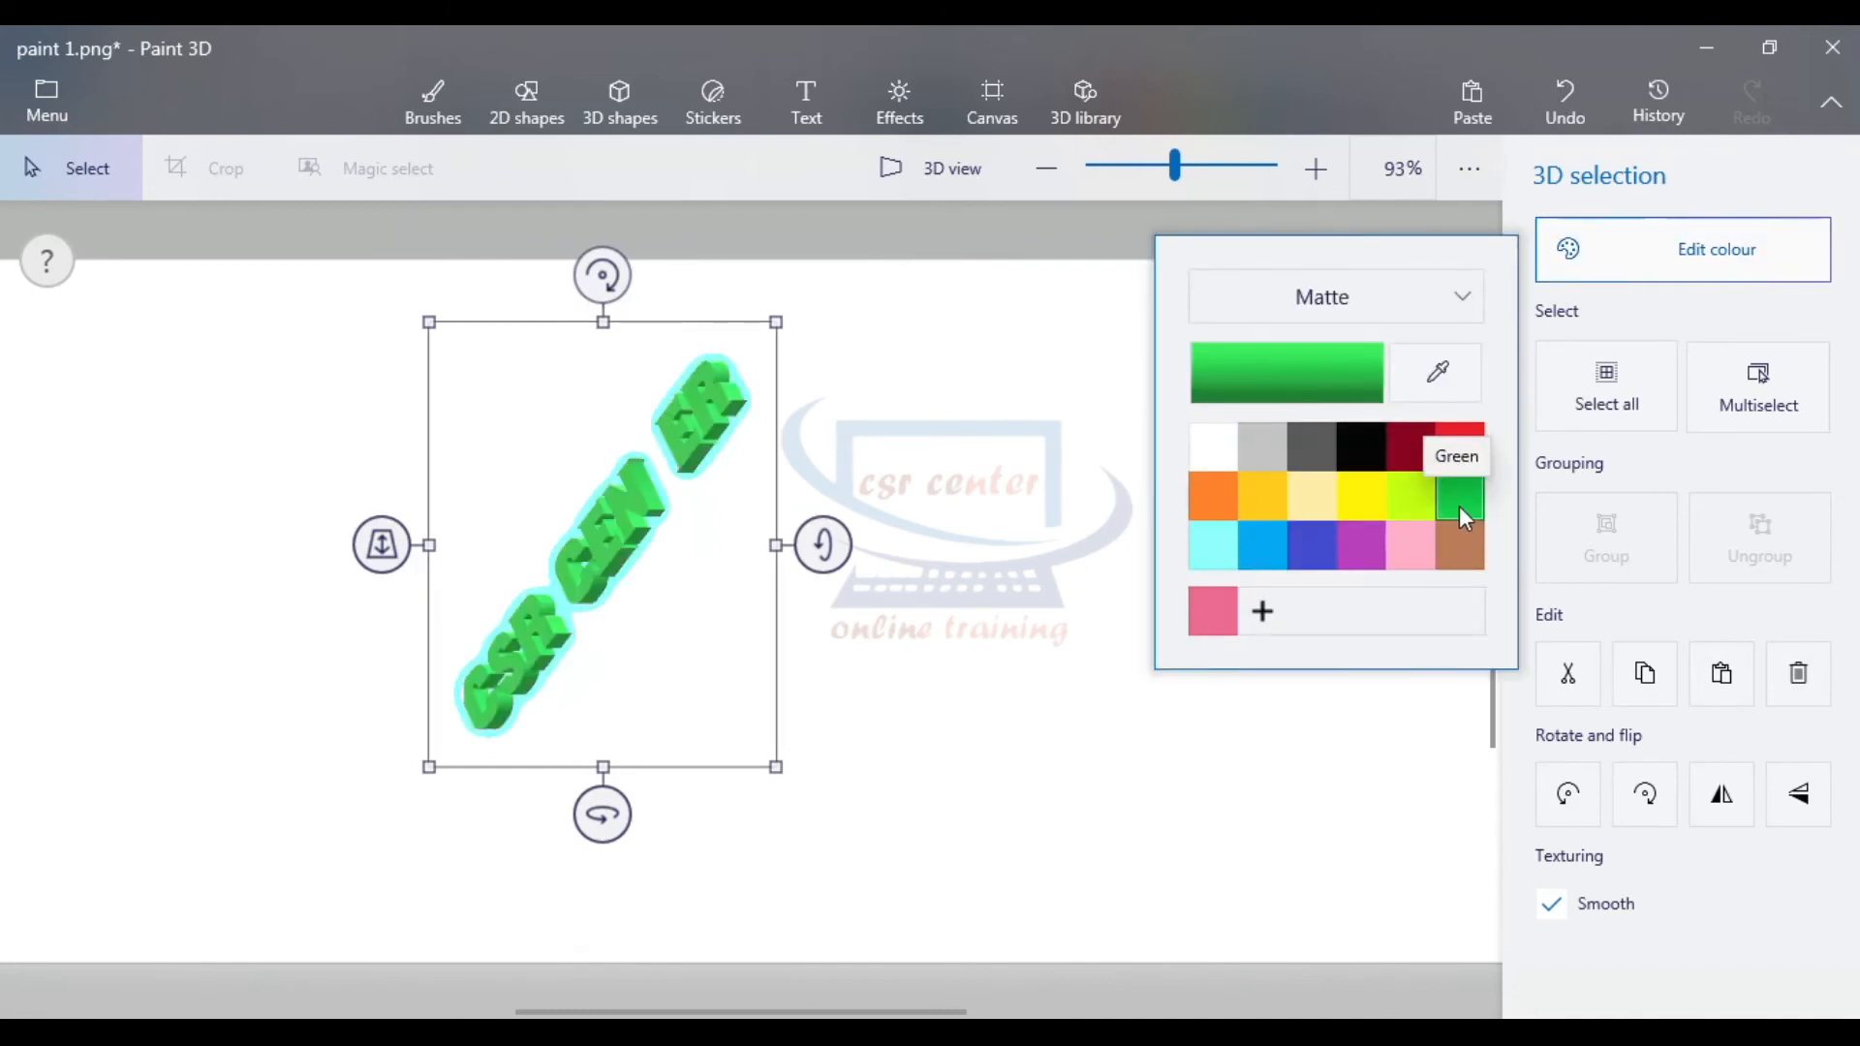
left_click(1208, 544)
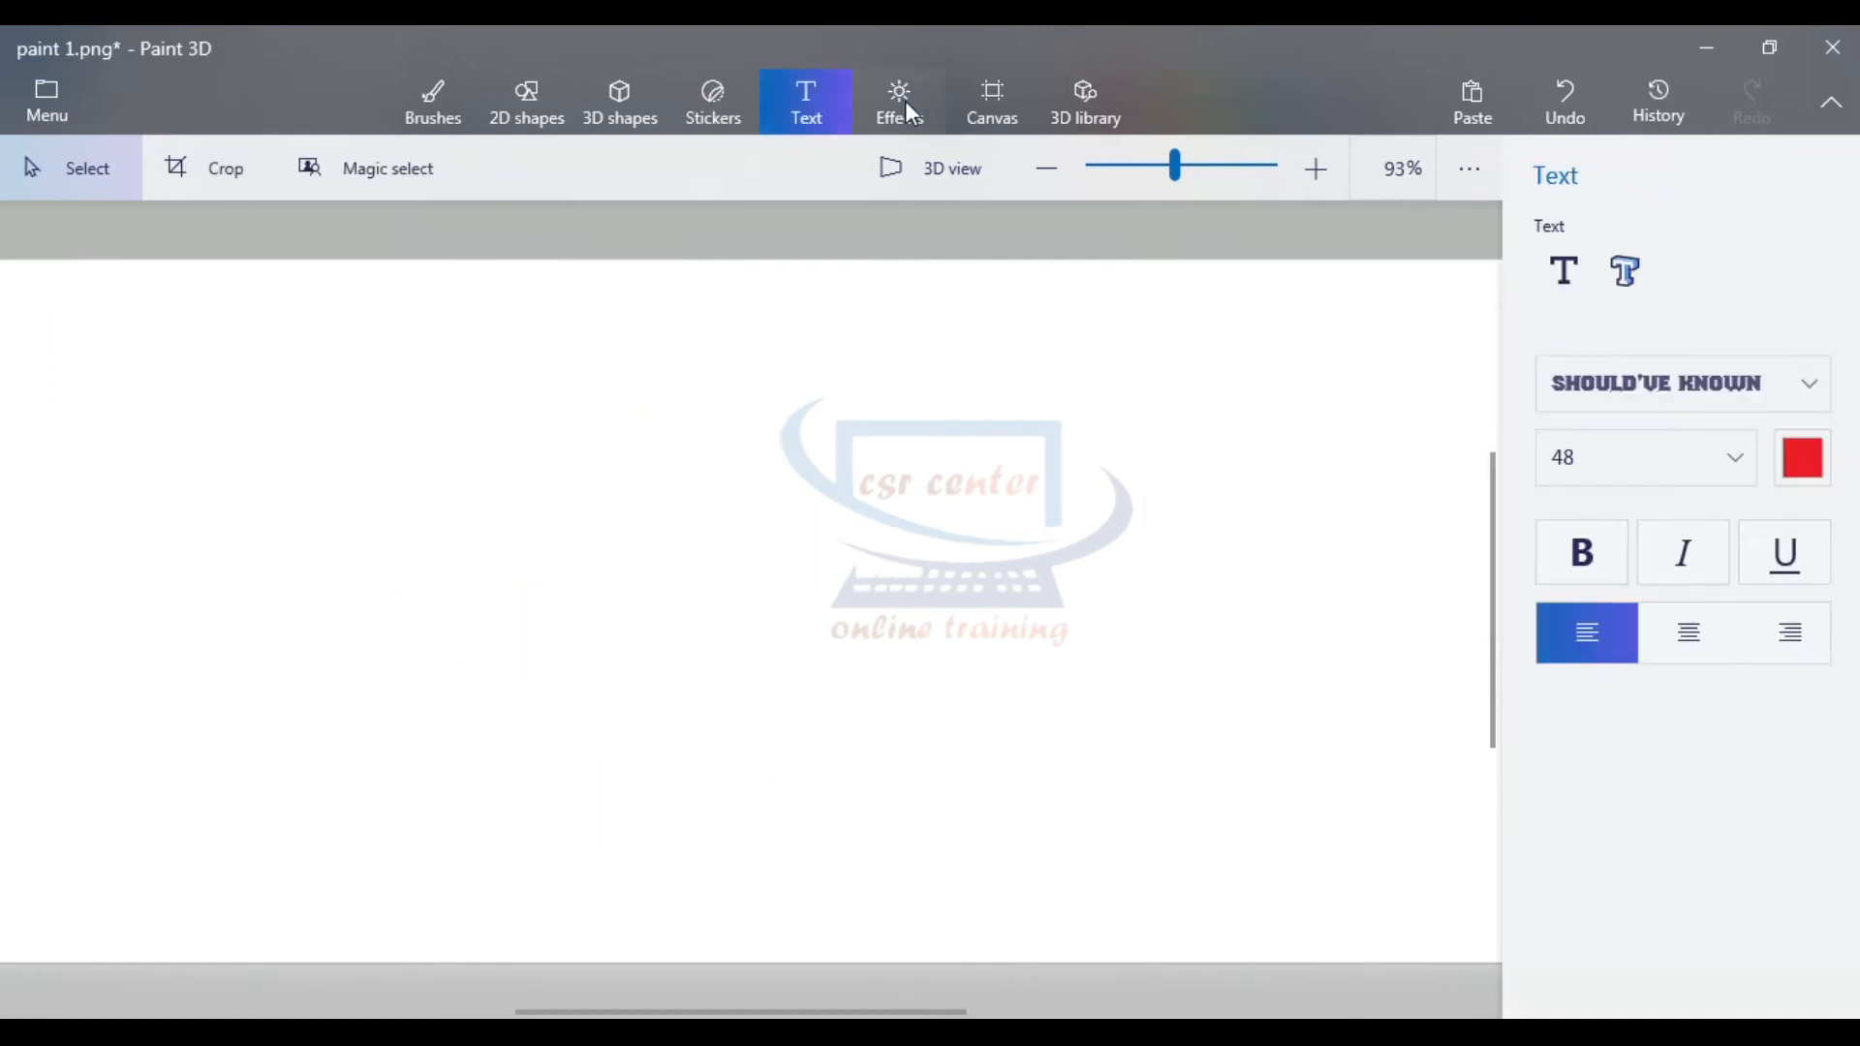
- Apply the Honey filter effect to the whole scene
left_click(900, 101)
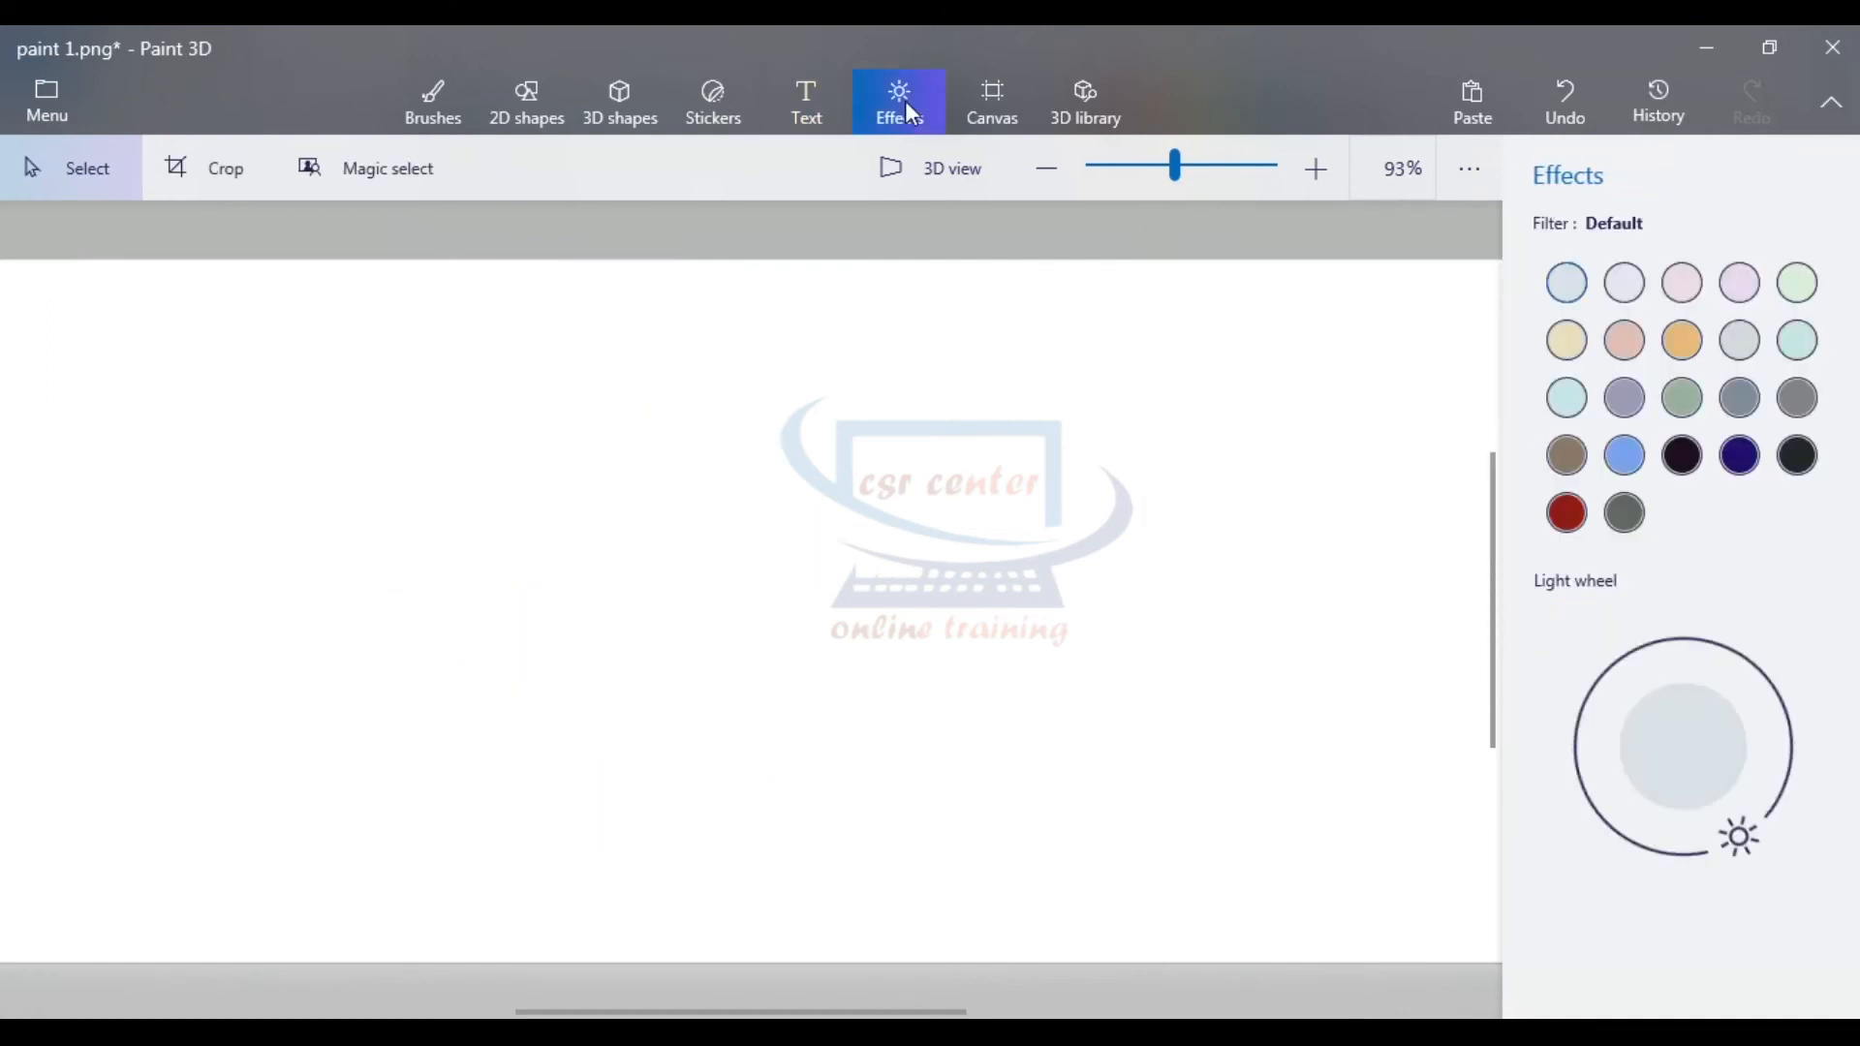
left_click(1690, 341)
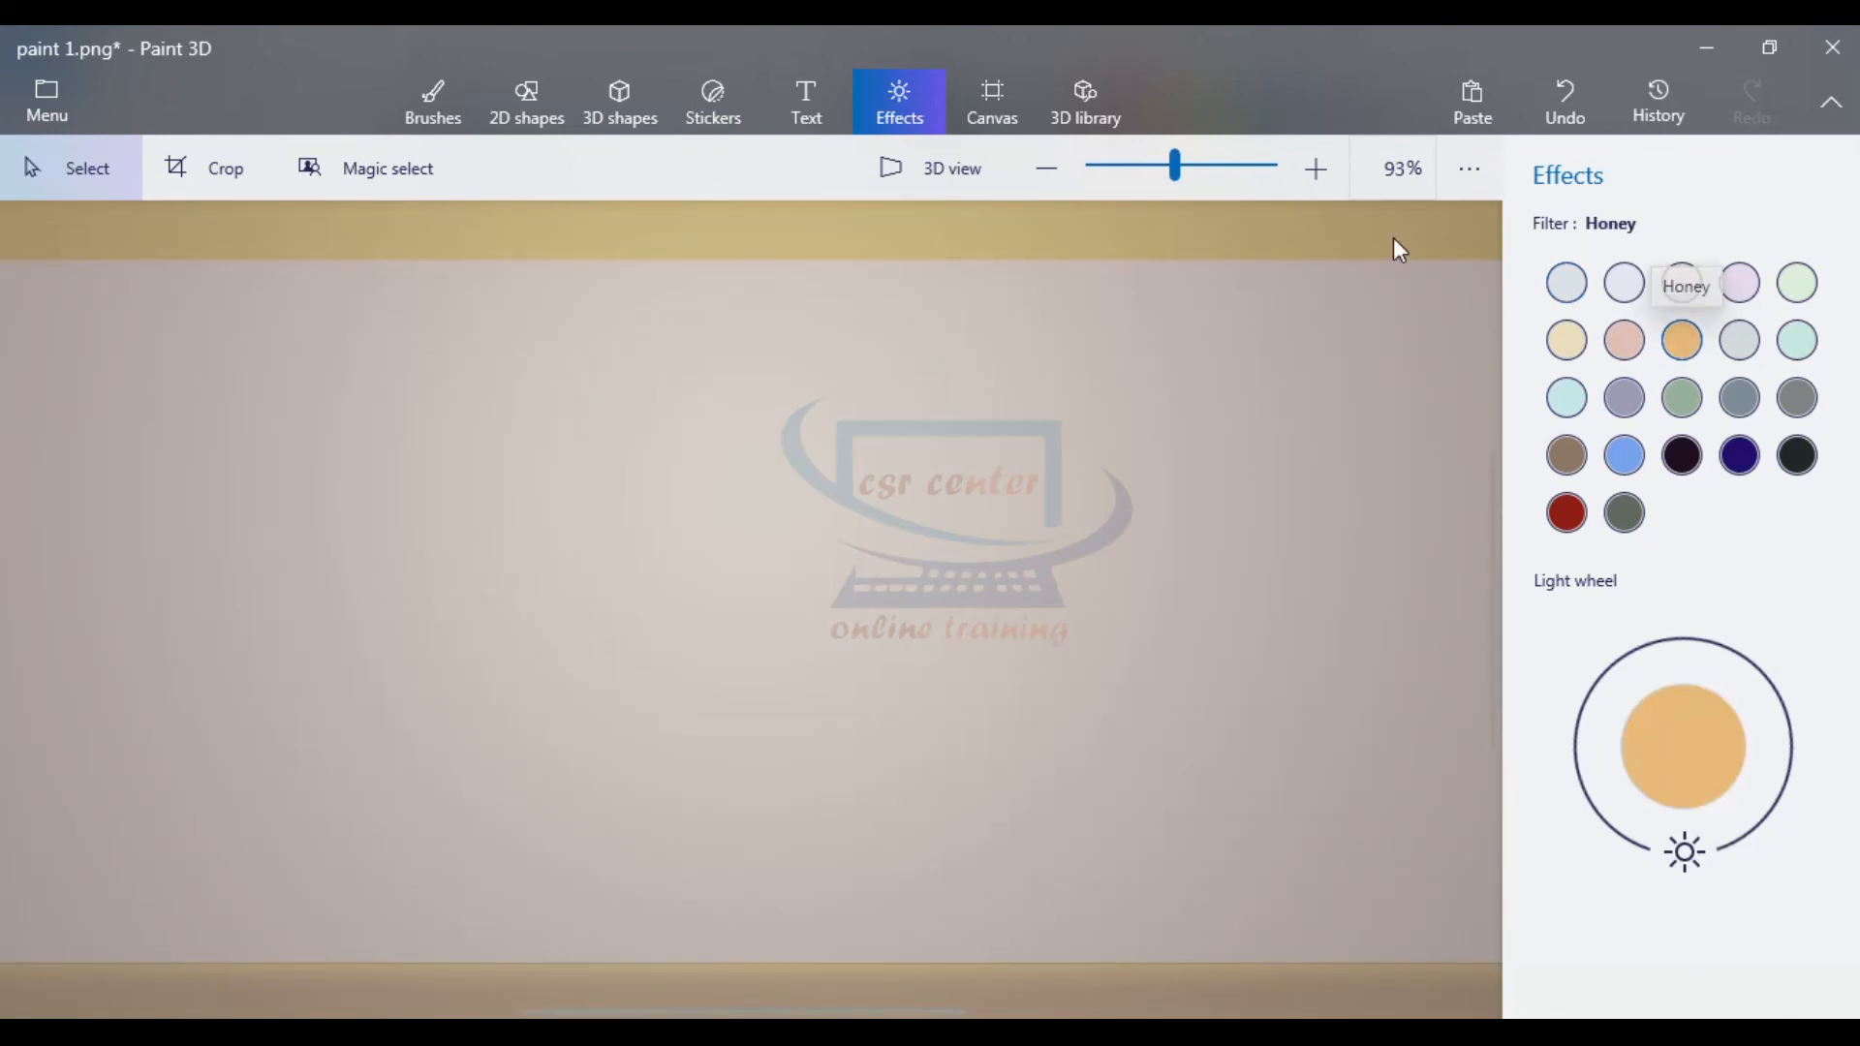
- Hide the canvas and show it again, and enlarge its height to 628 px without changing the width
left_click(992, 99)
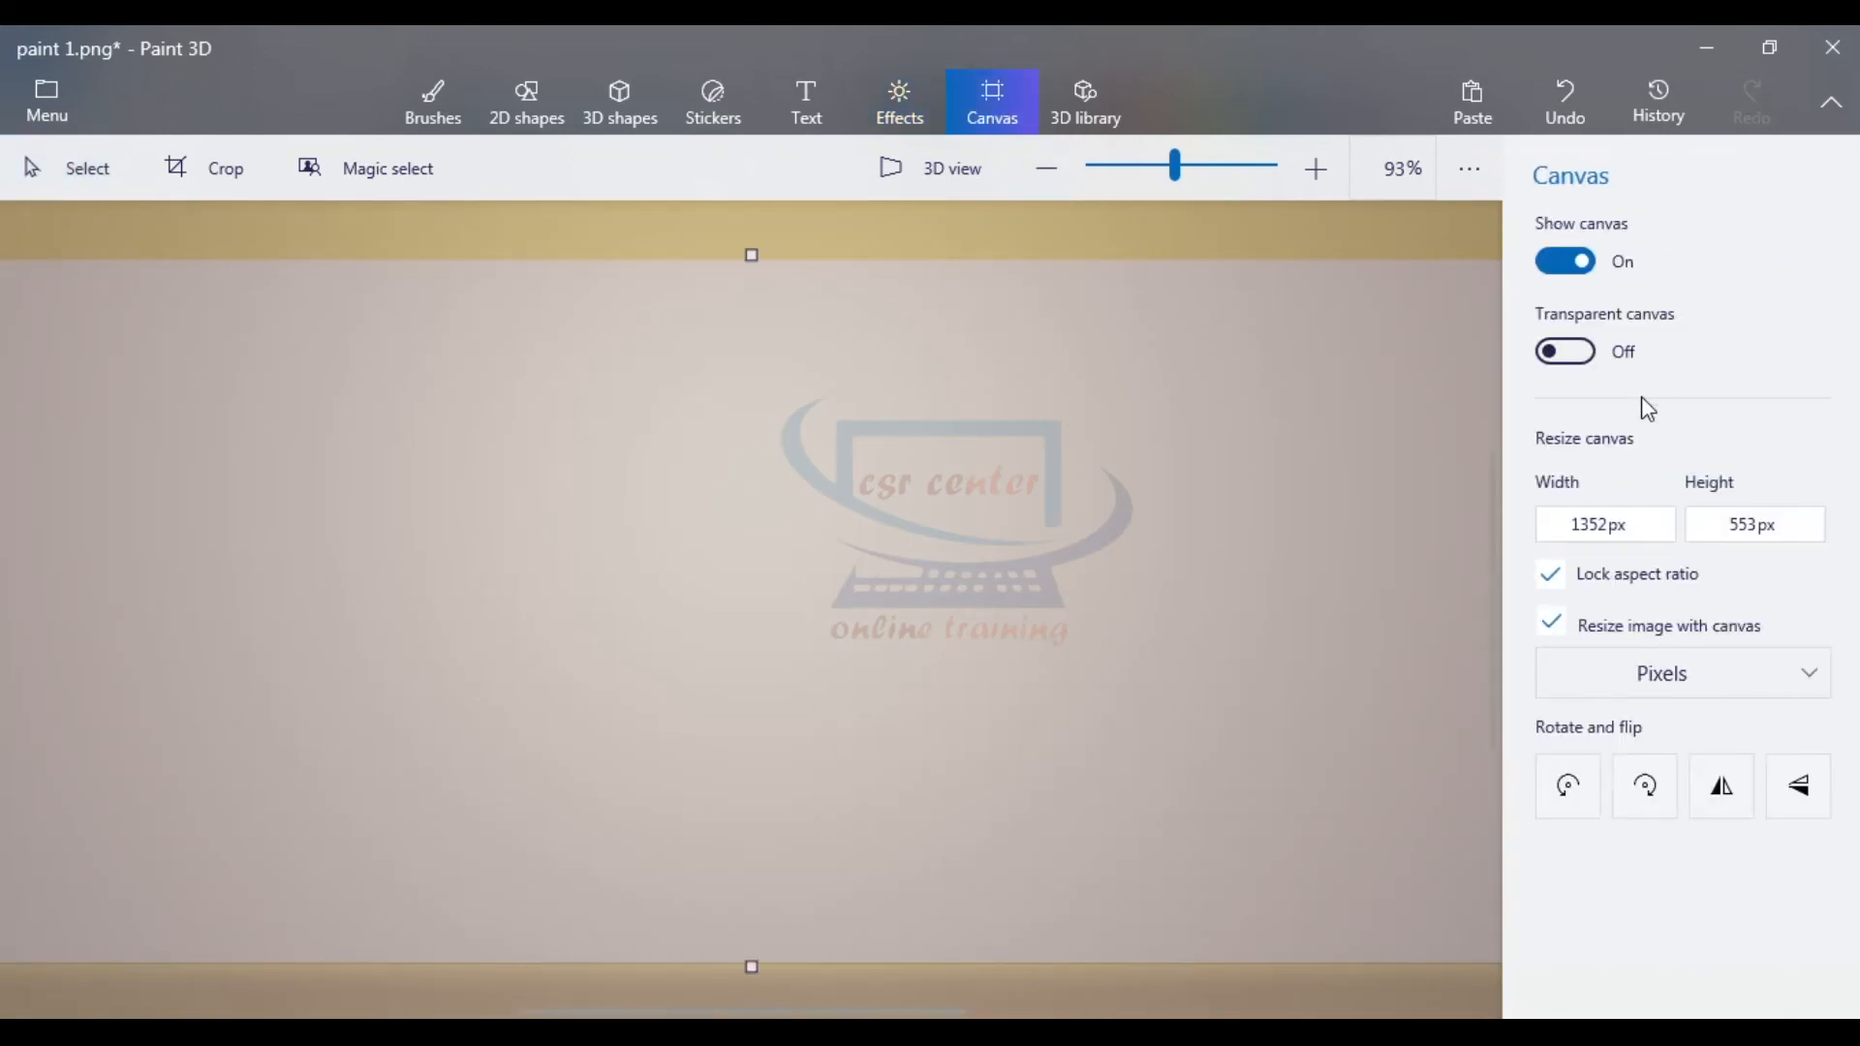
left_click(1593, 263)
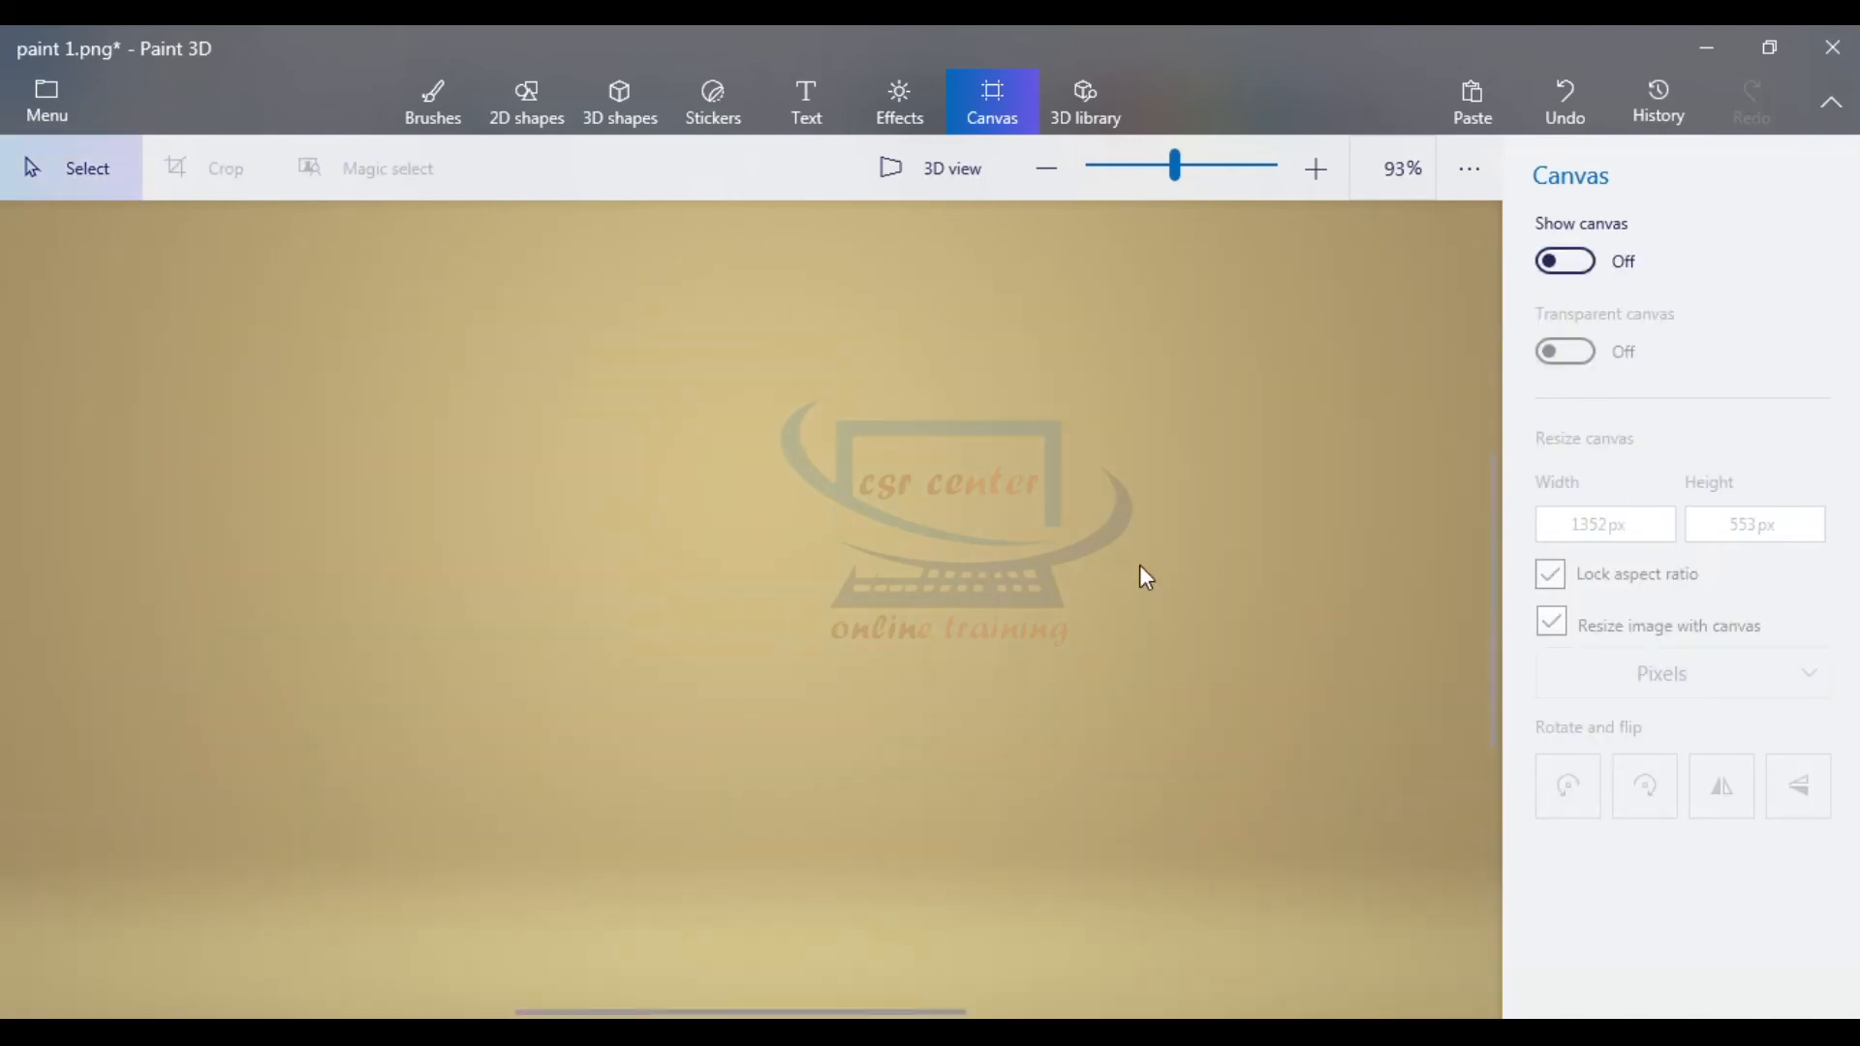
left_click(1569, 261)
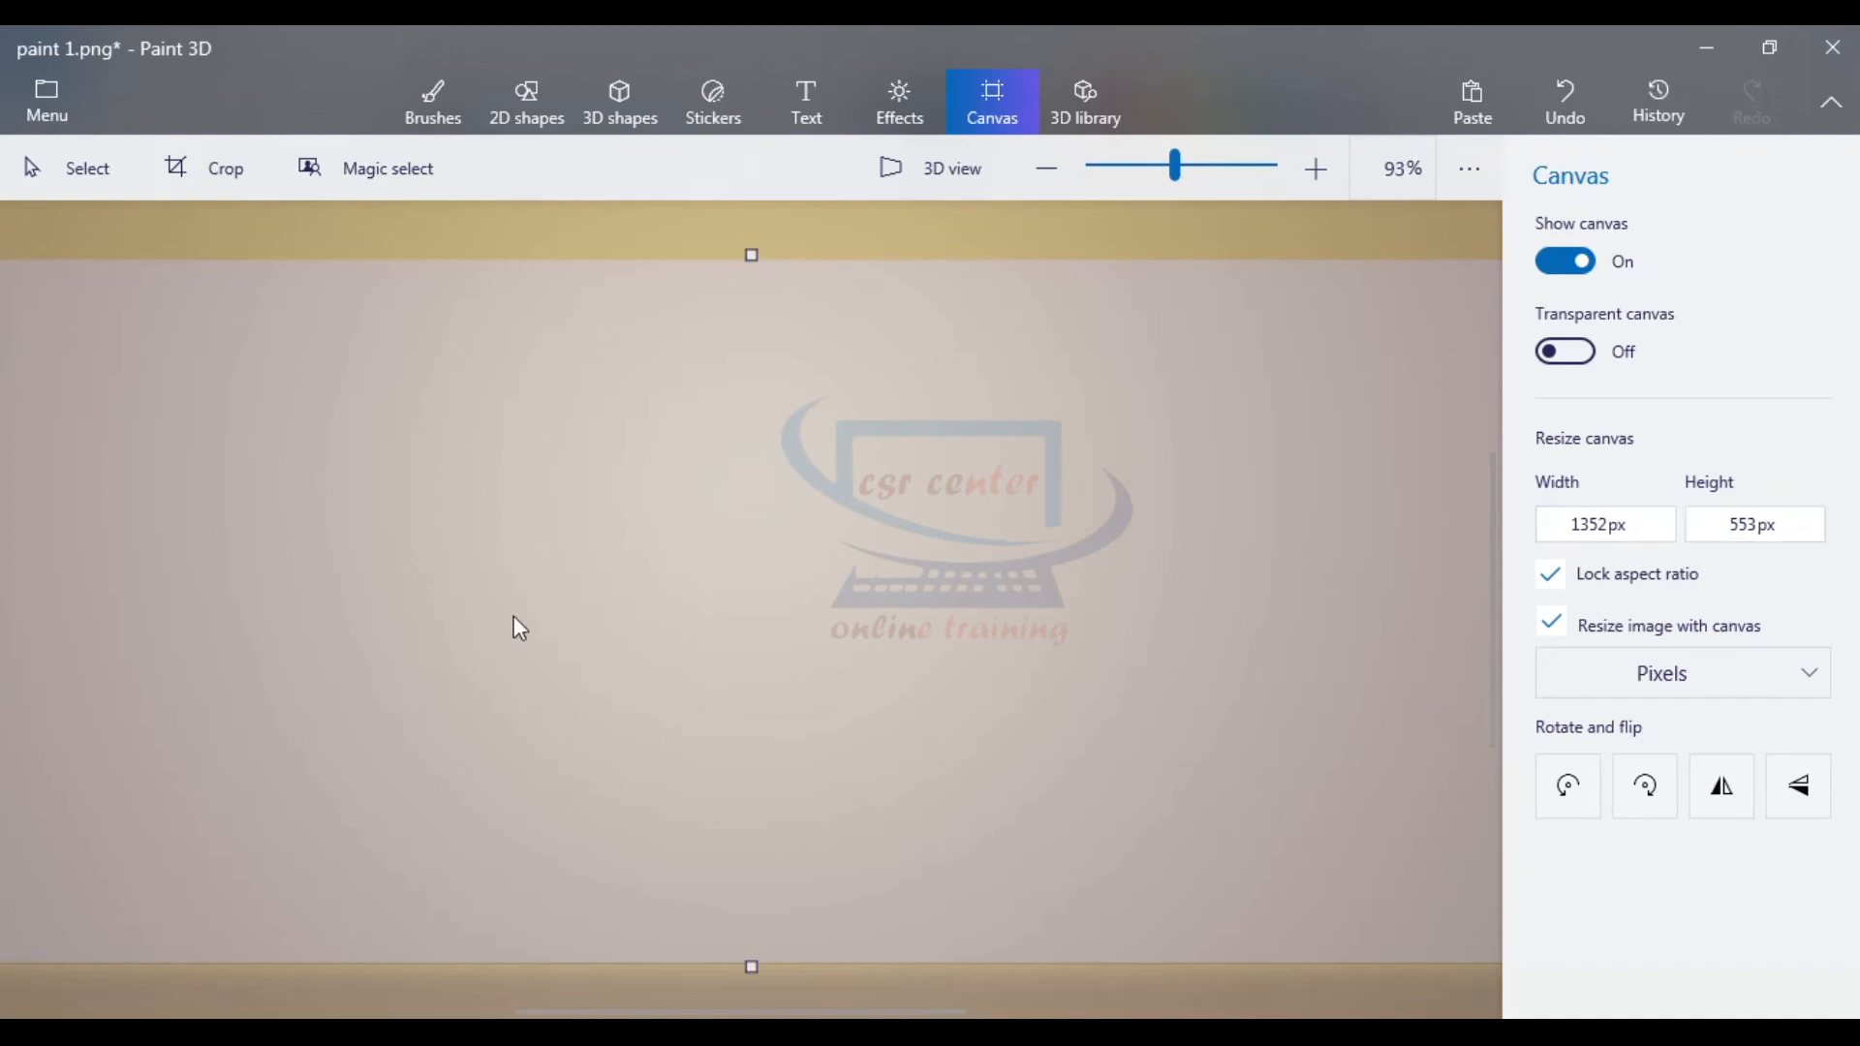
left_click_drag(753, 258, 781, 214)
mouse_move(1177, 184)
left_mouse_down()
mouse_move(1129, 170)
mouse_move(1171, 174)
left_mouse_up()
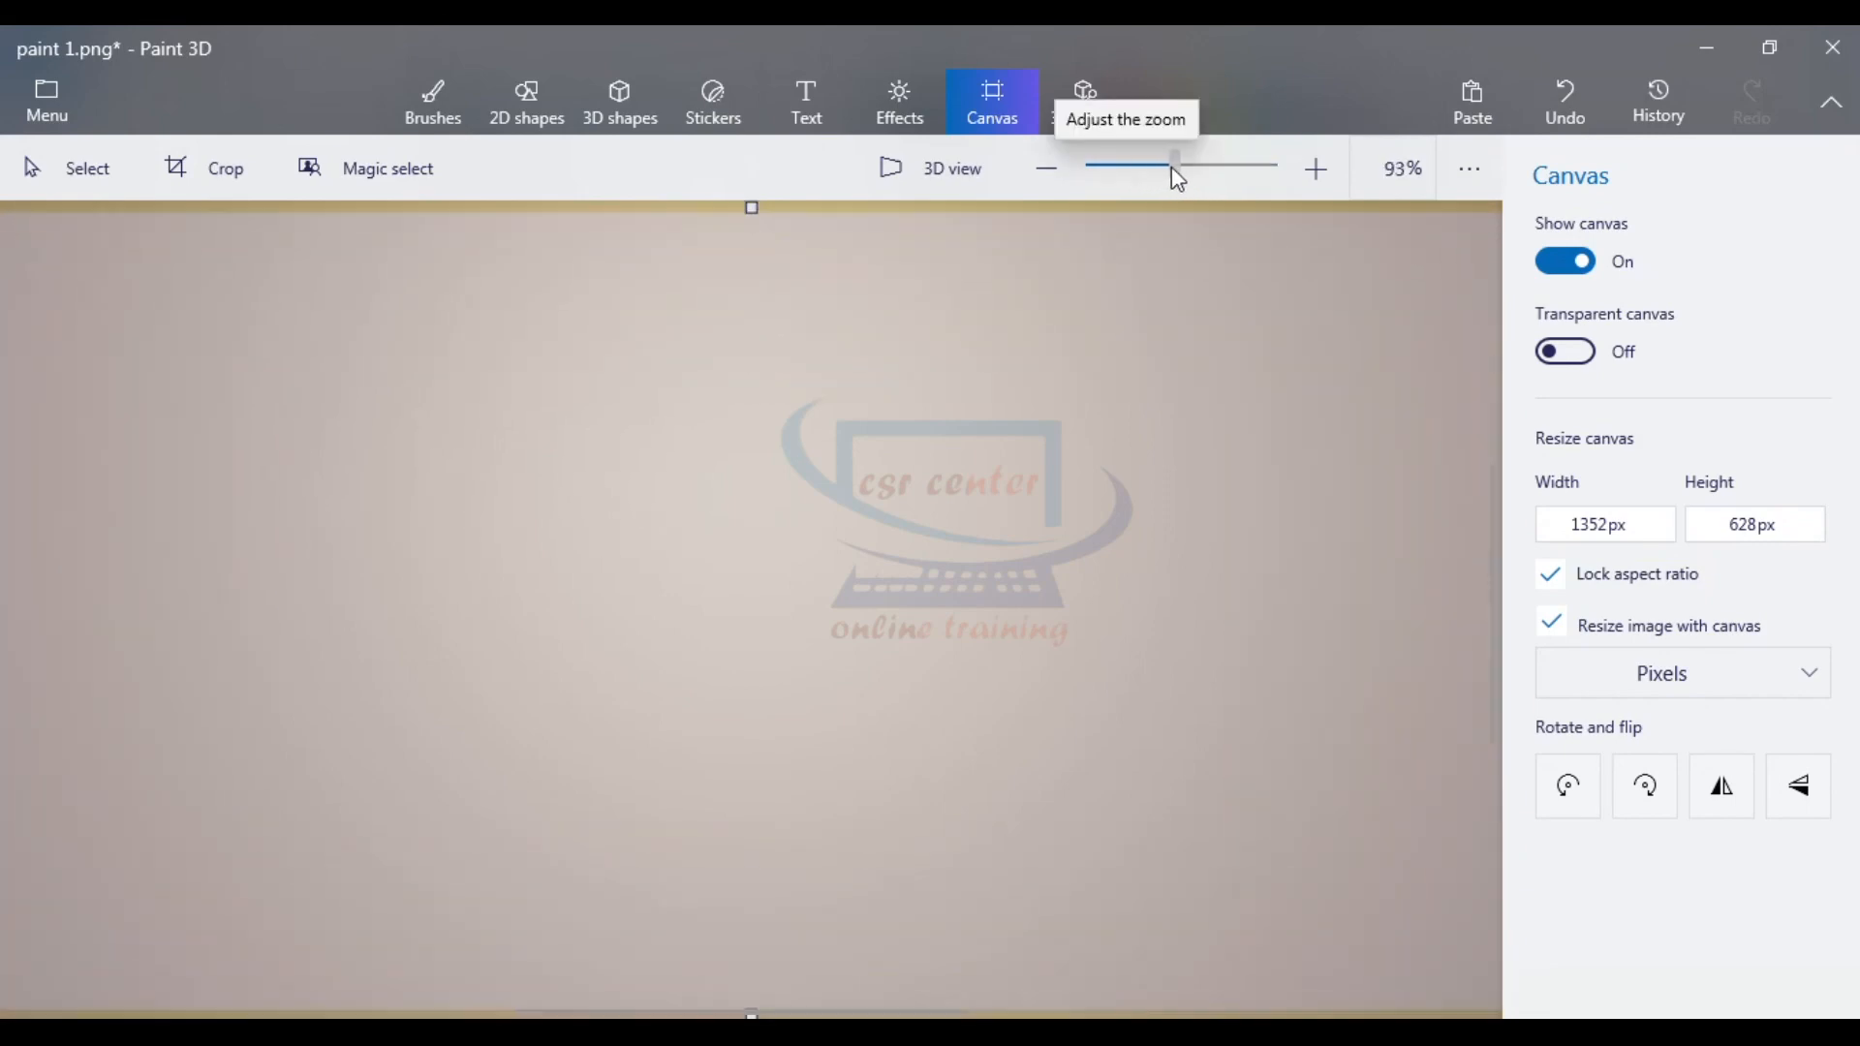
- Insert the Partridge model from the Birds category of the 3D library
left_click(1075, 112)
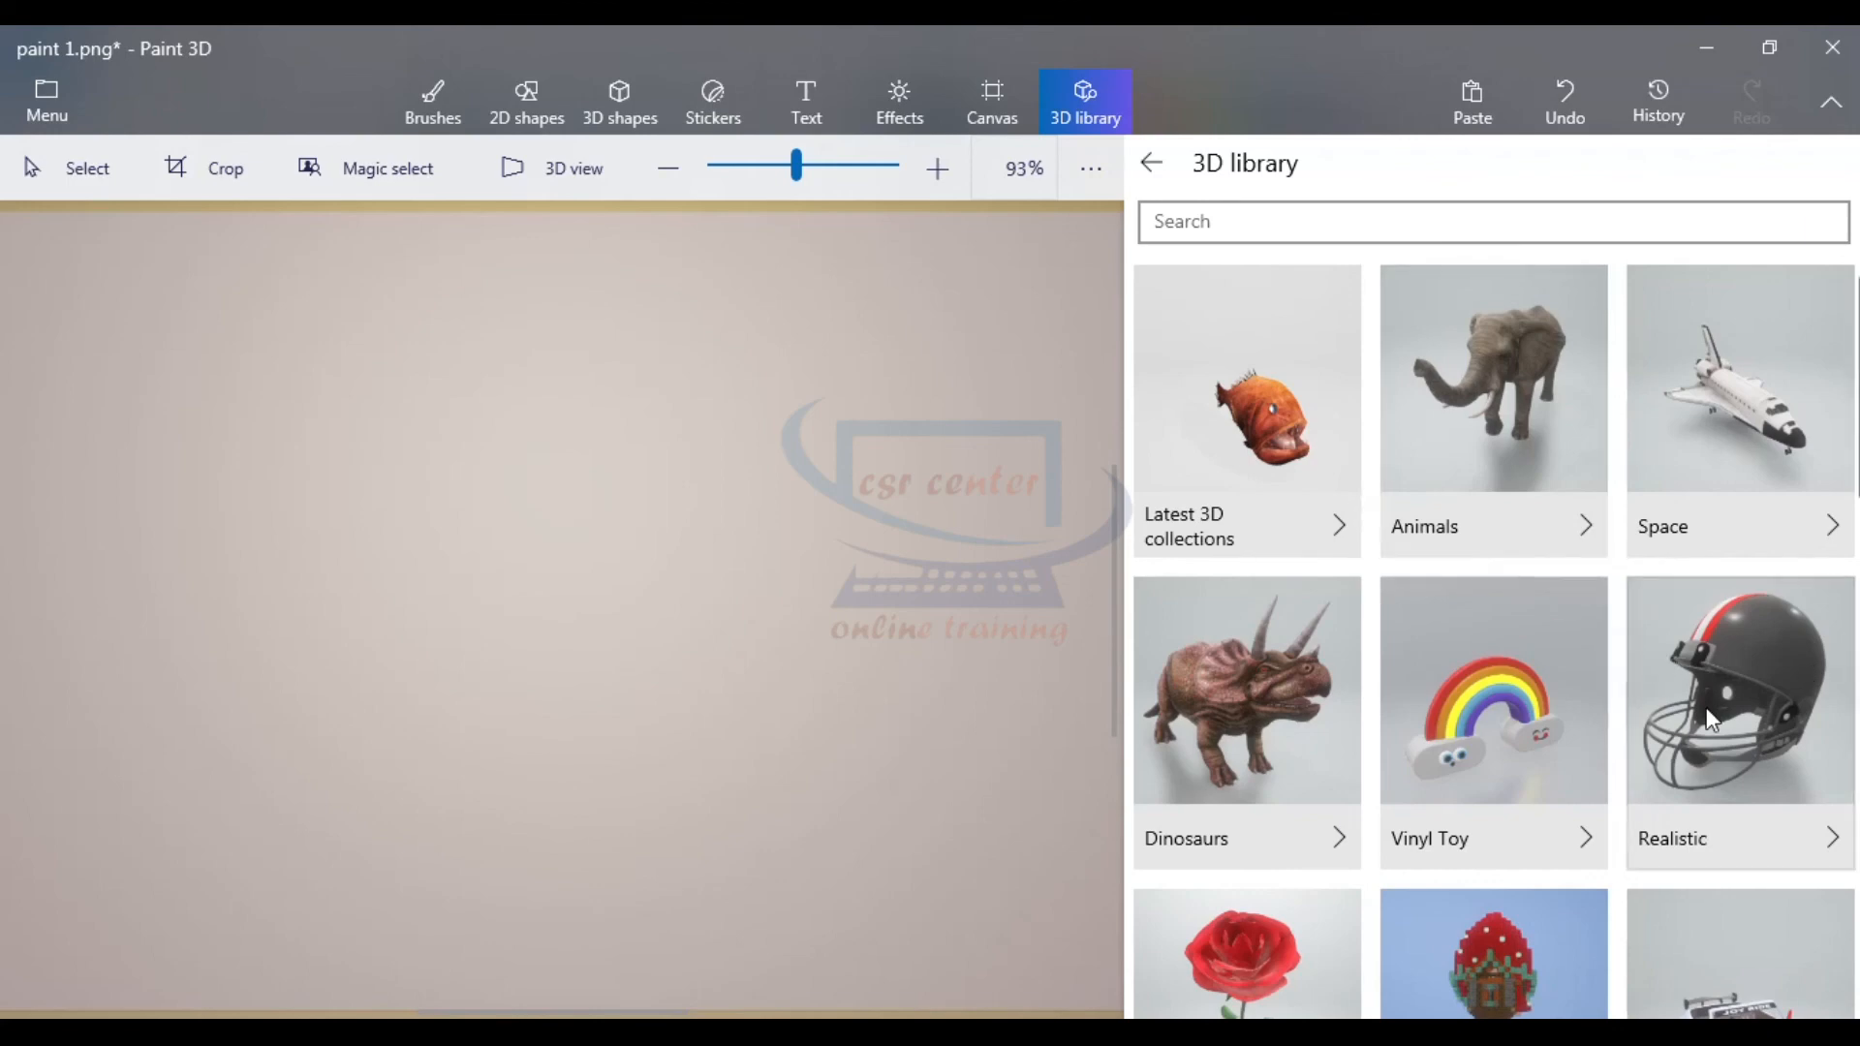
scroll(1663, 660, "down", 5)
scroll(1664, 666, "down", 8)
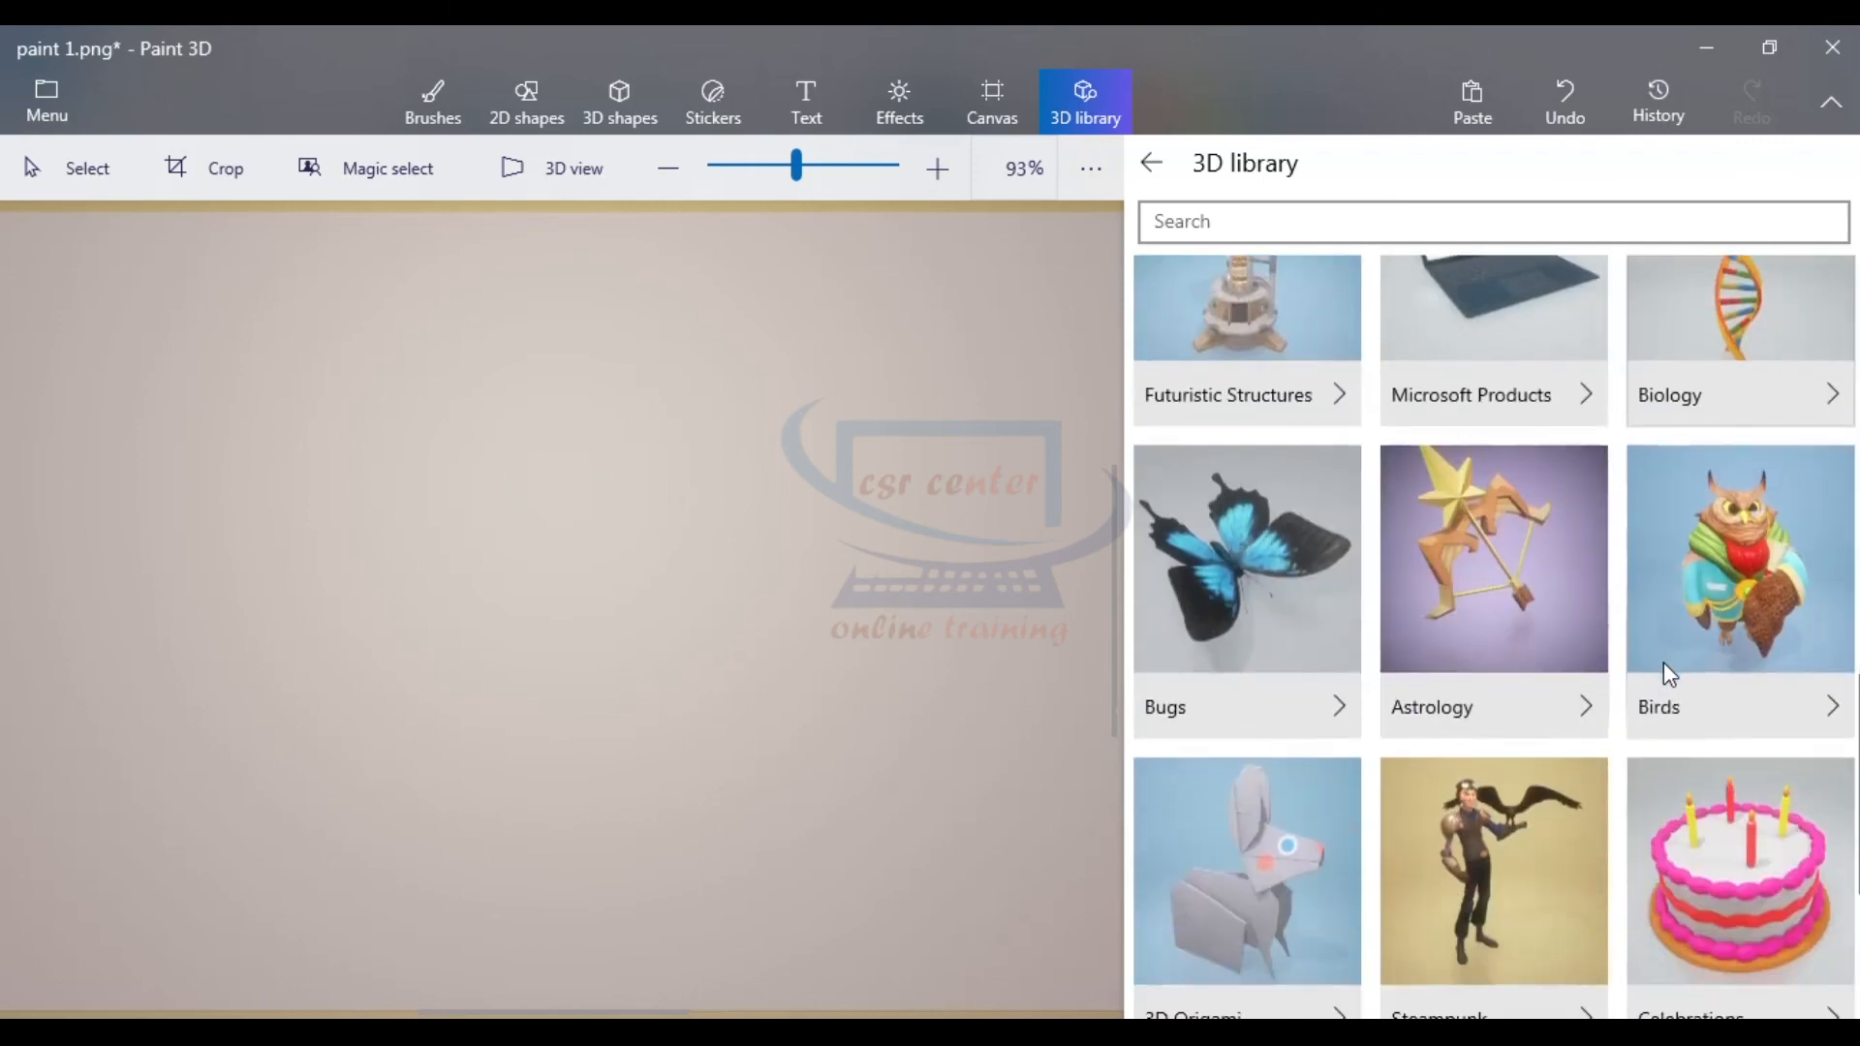
scroll(1664, 661, "up", 5)
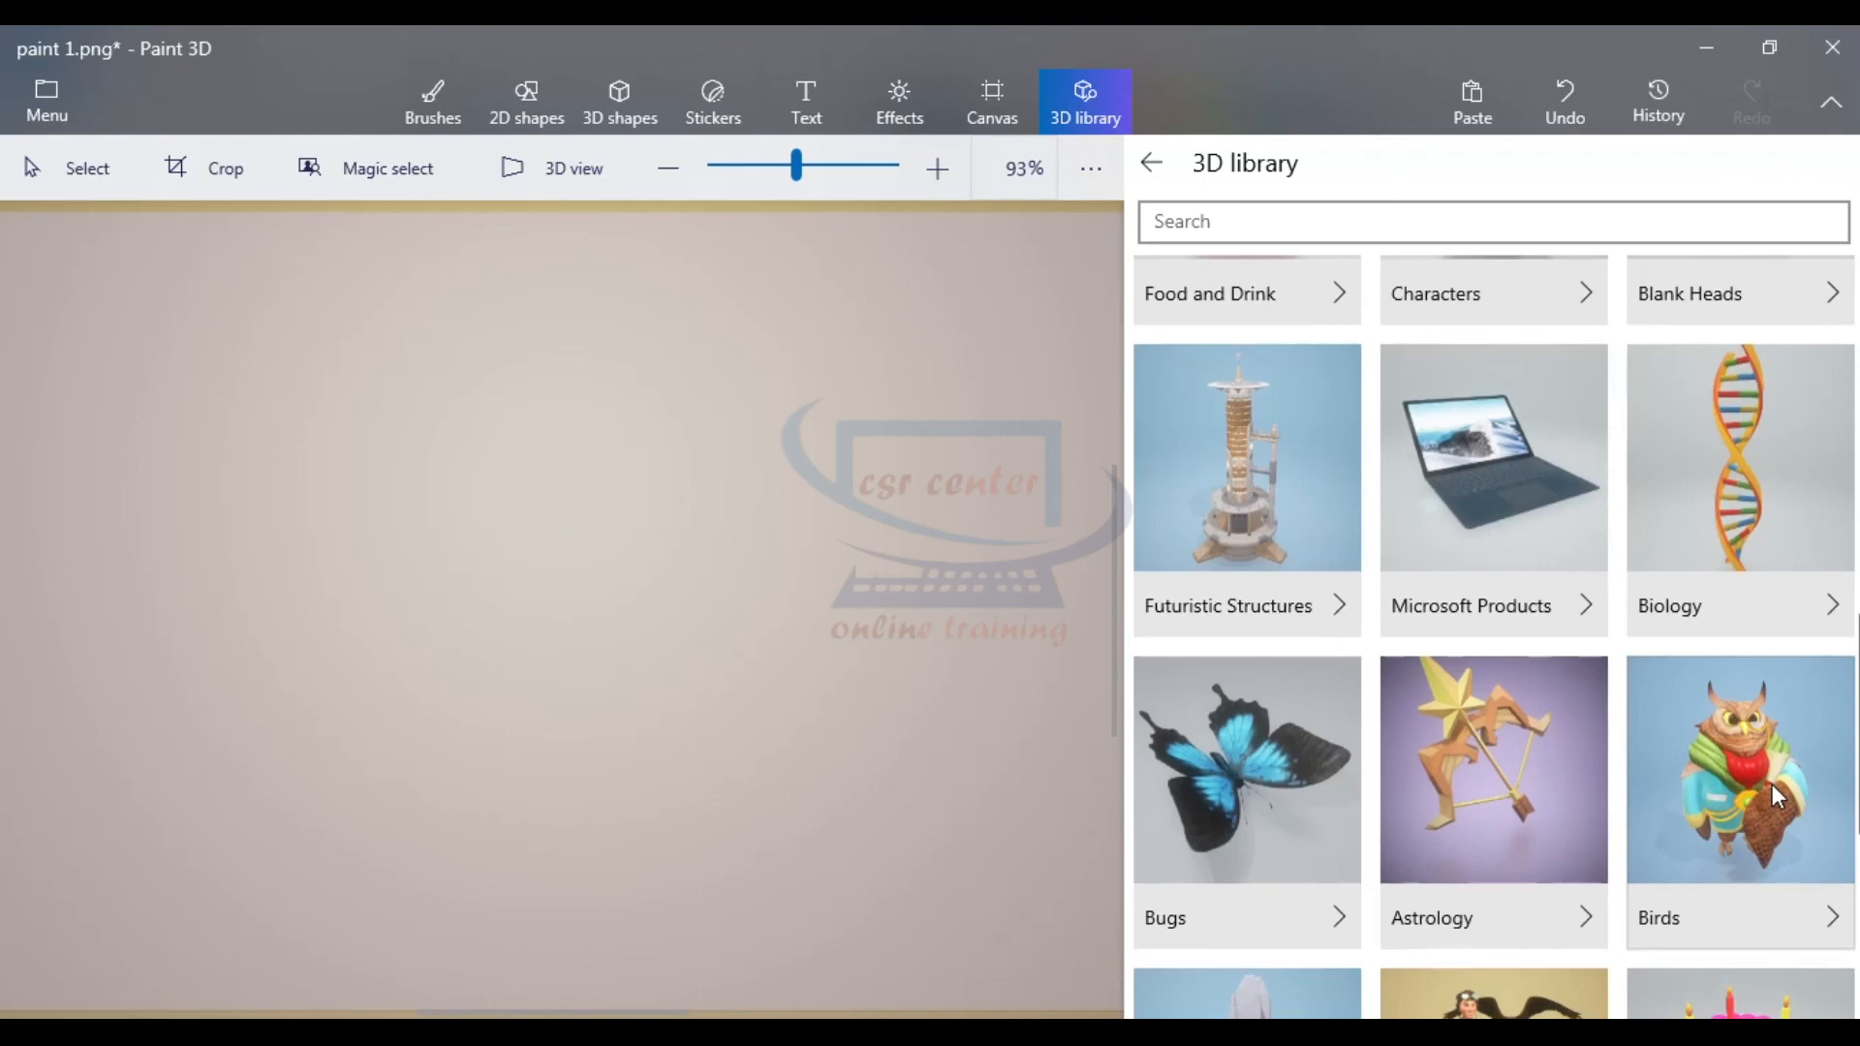
left_click(1773, 785)
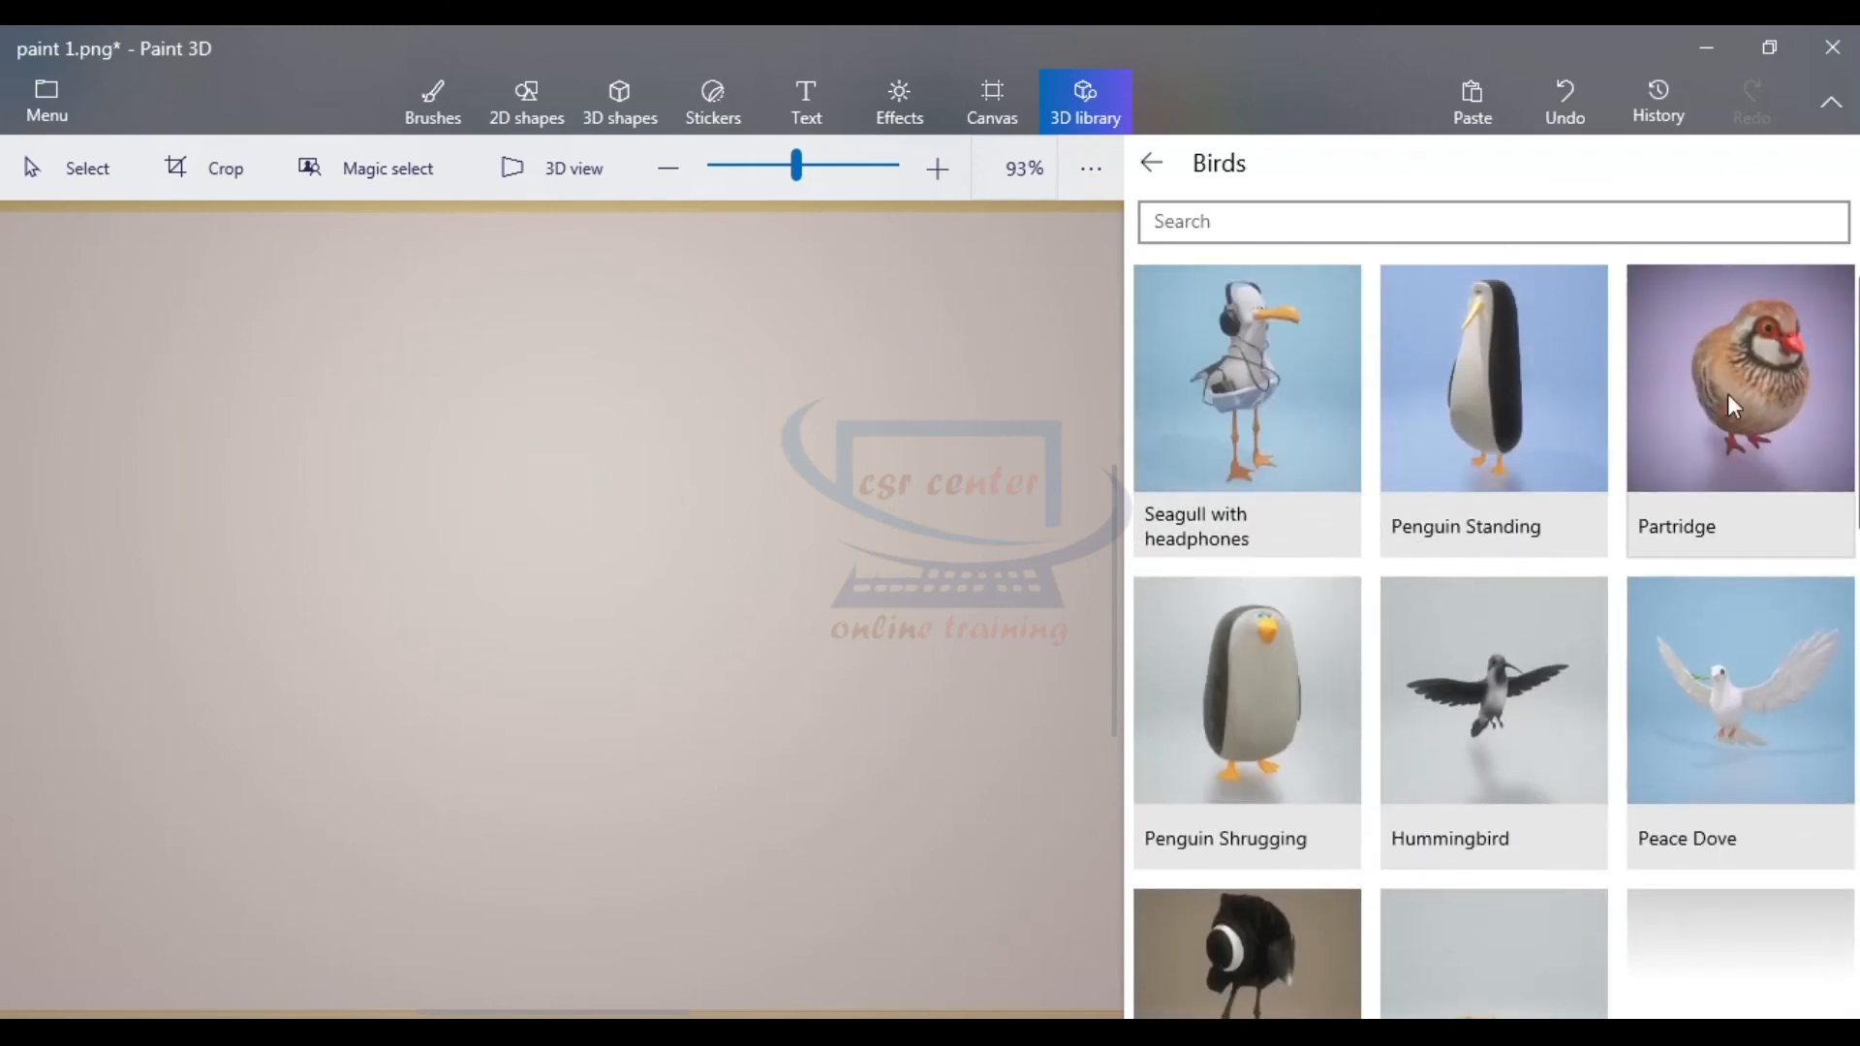
left_click(1741, 363)
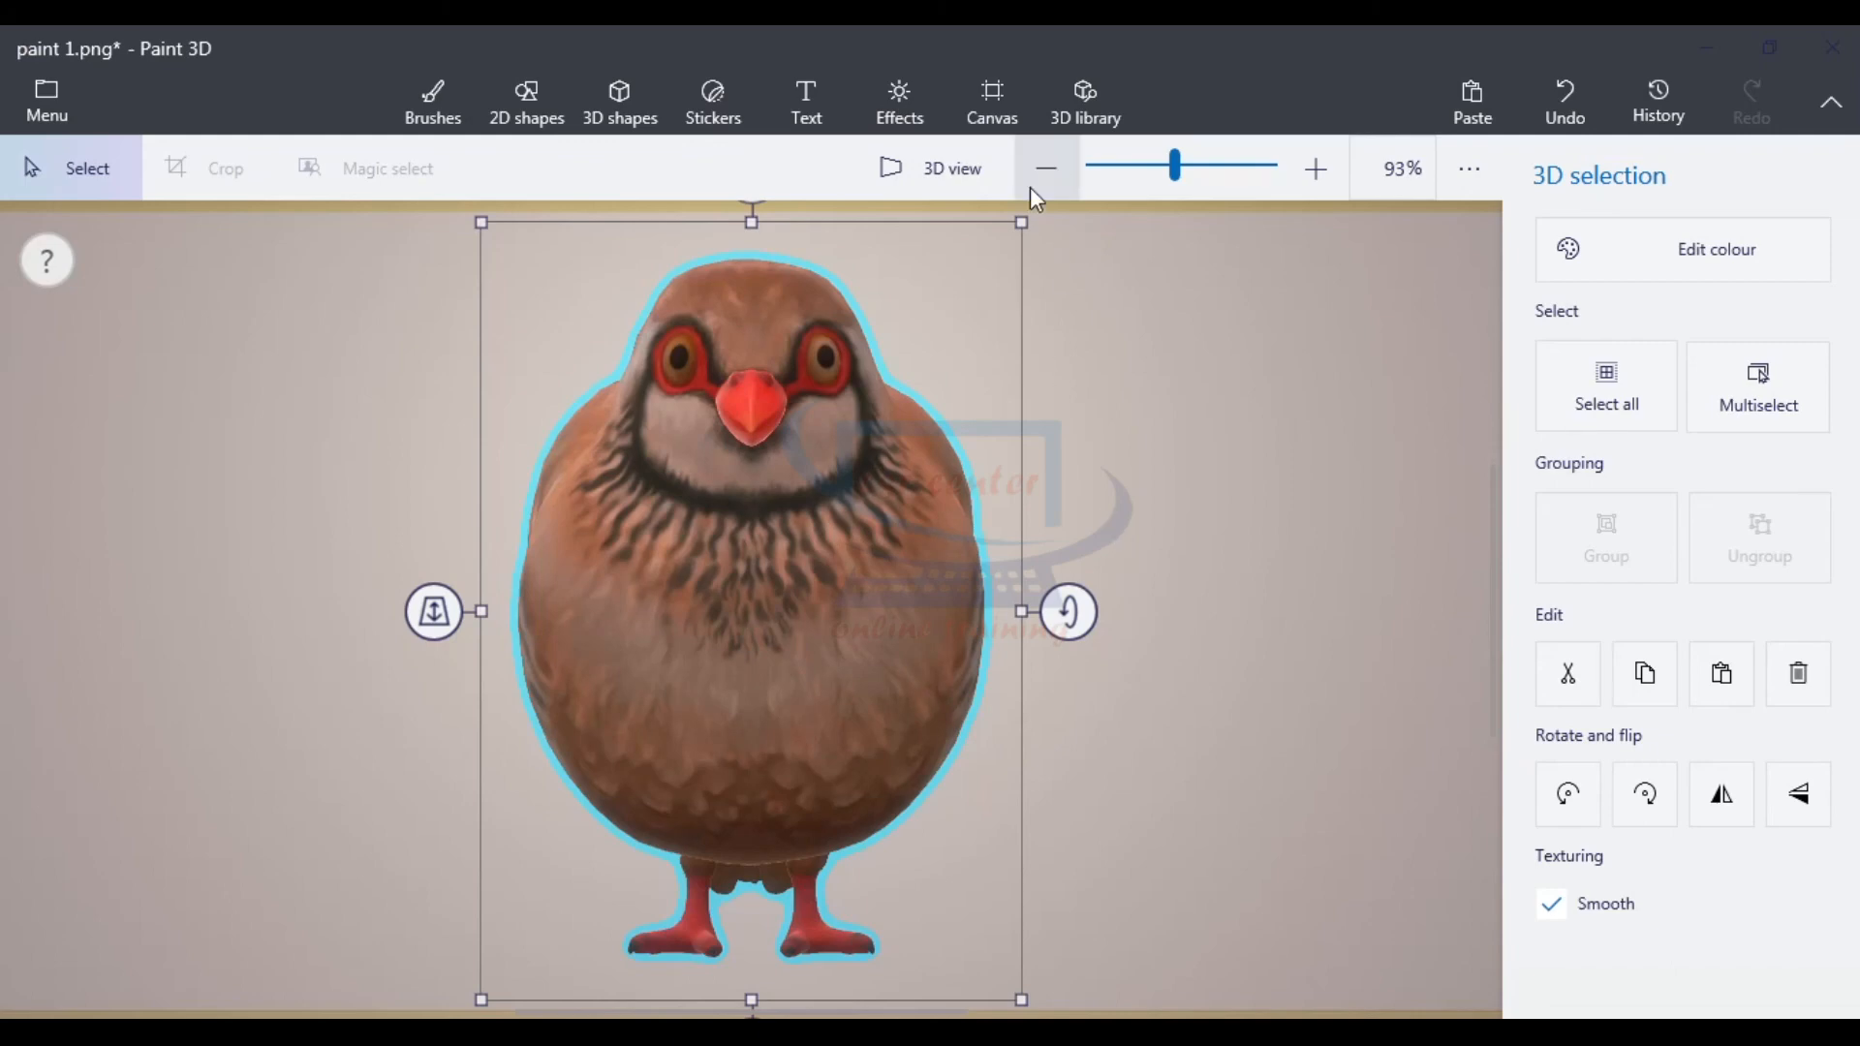
- Shrink the partridge, move it up the canvas, and rotate it in 3D so its beak points right
left_click_drag(1021, 222, 883, 383)
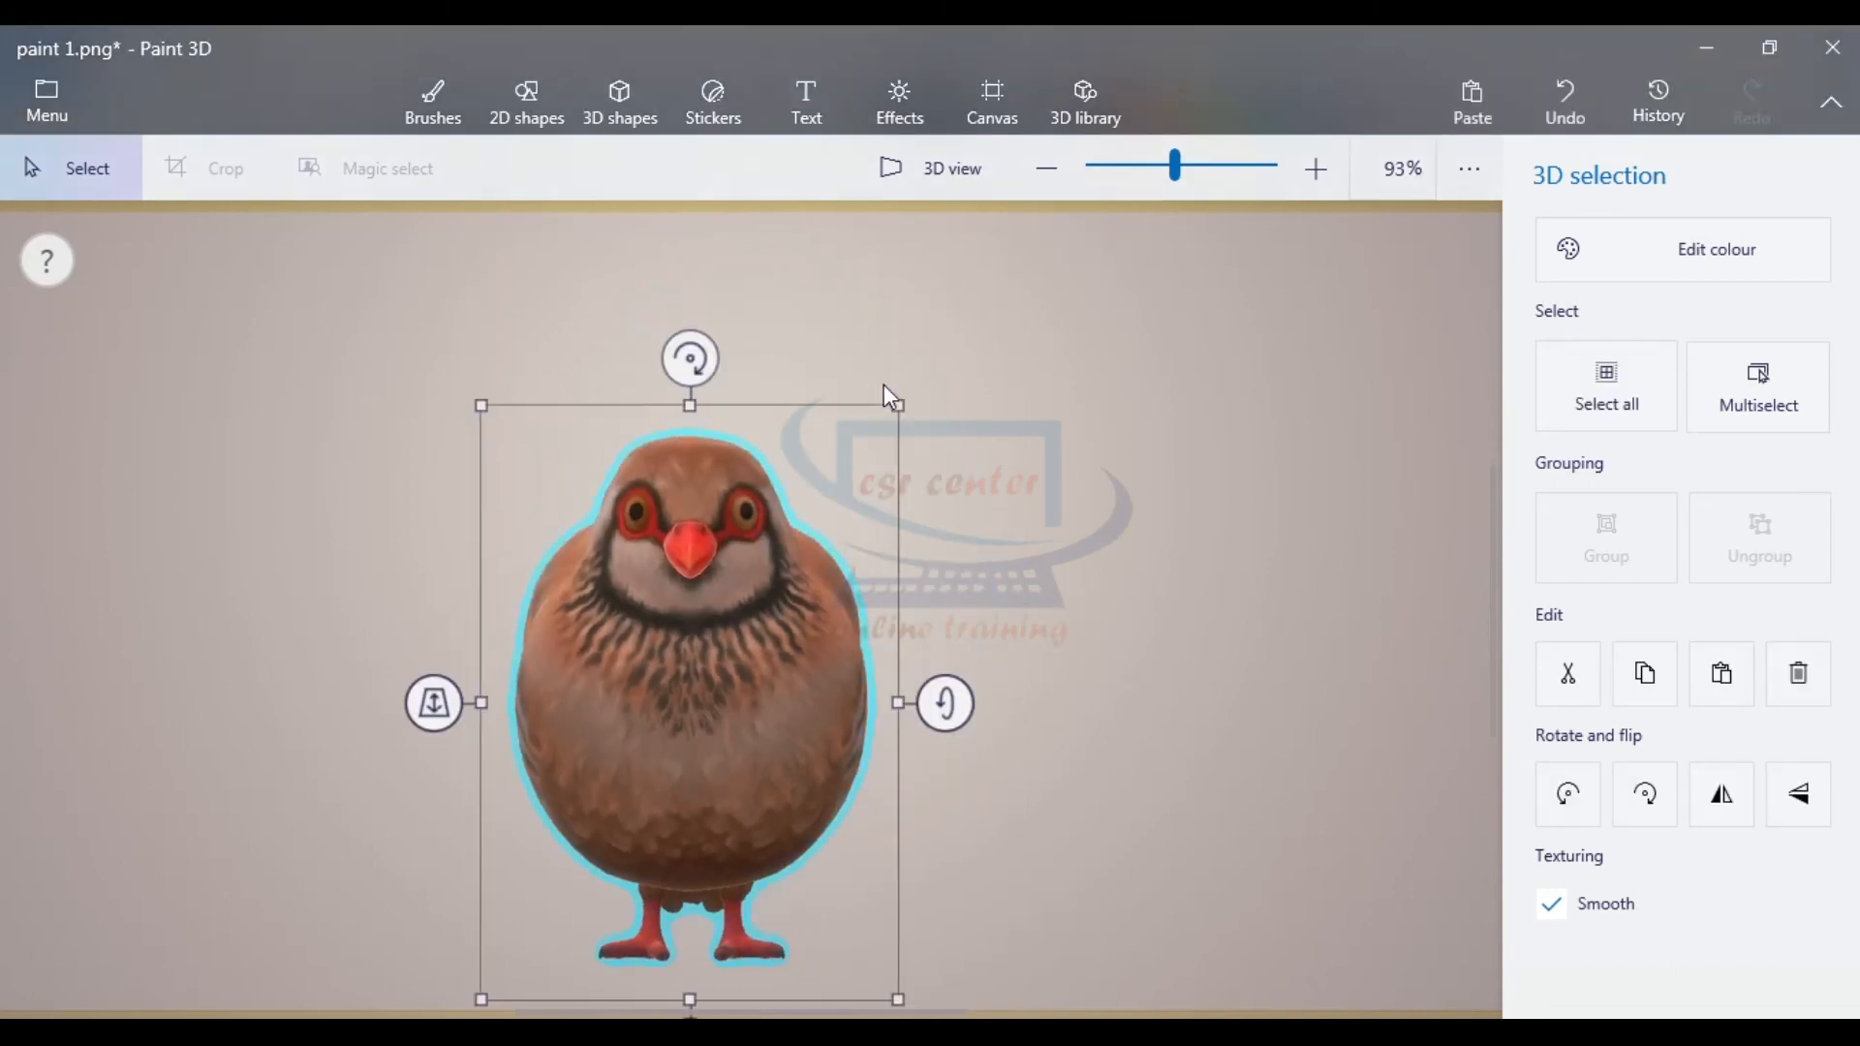
left_click_drag(760, 675, 764, 554)
left_click_drag(948, 573, 740, 601)
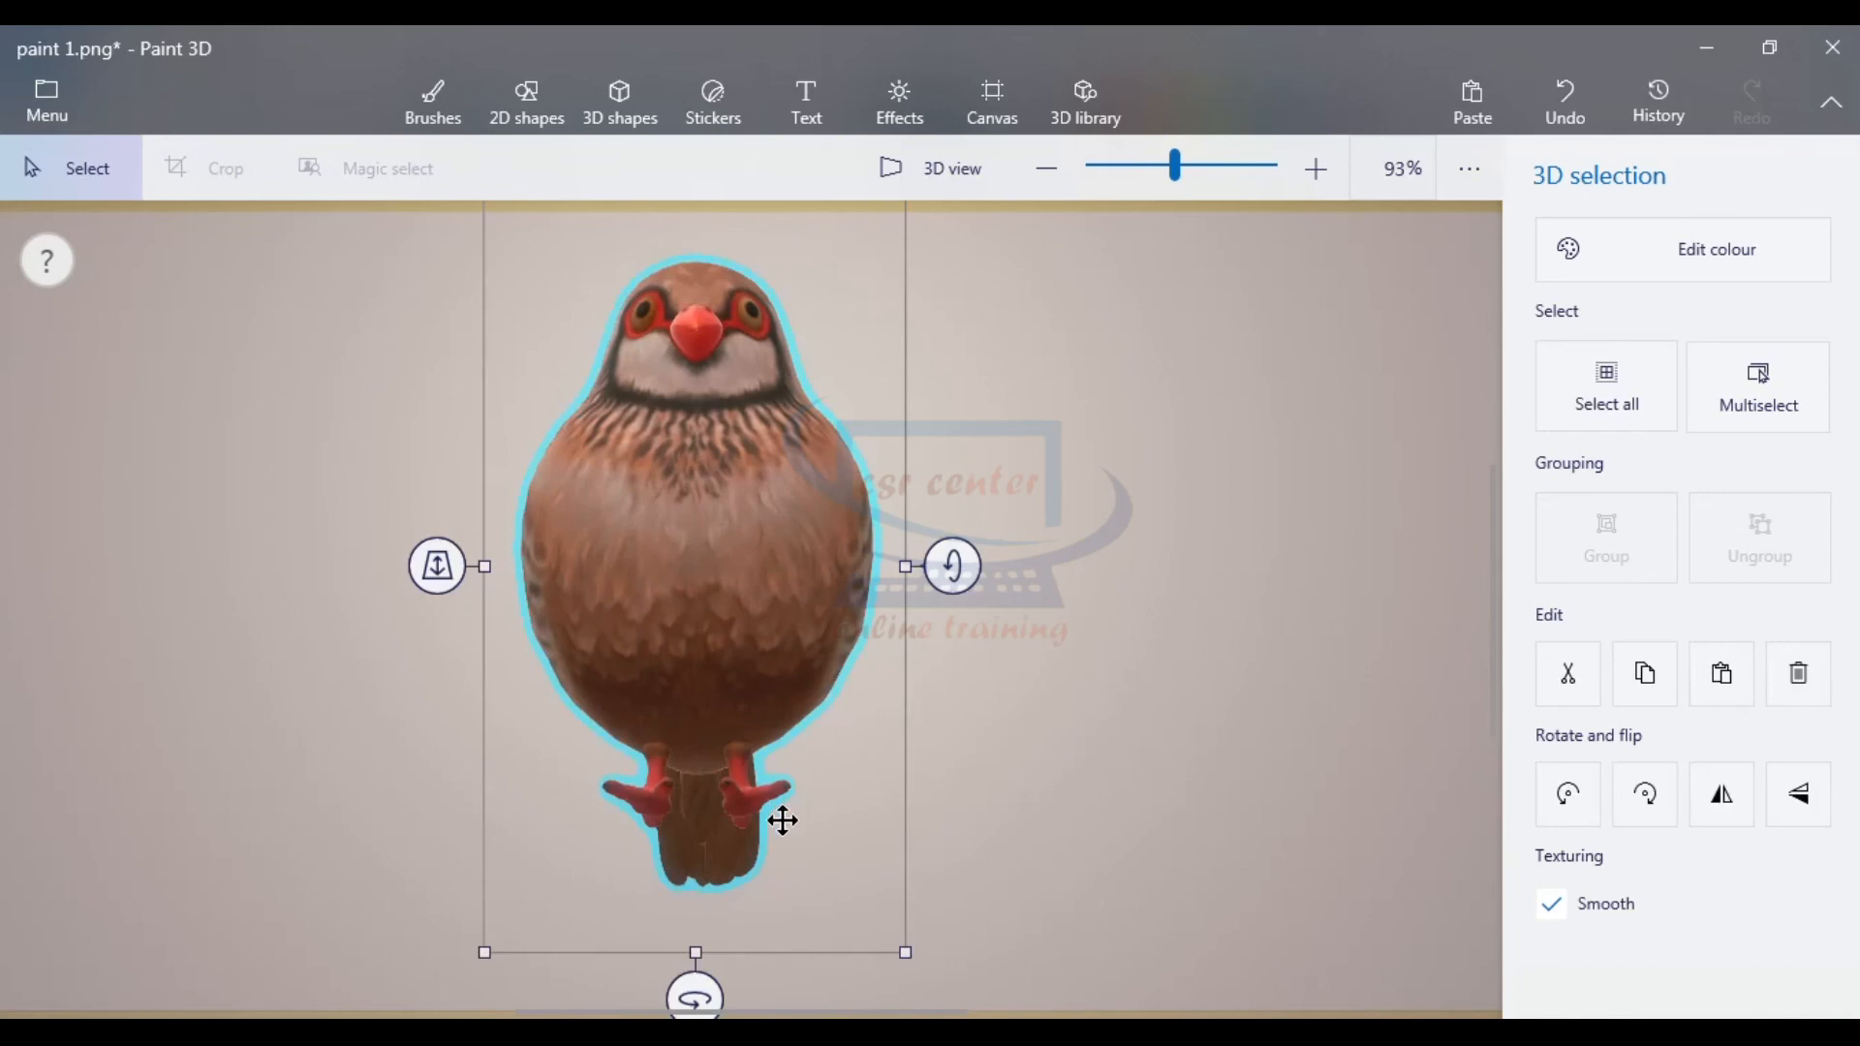
left_click_drag(693, 998, 871, 868)
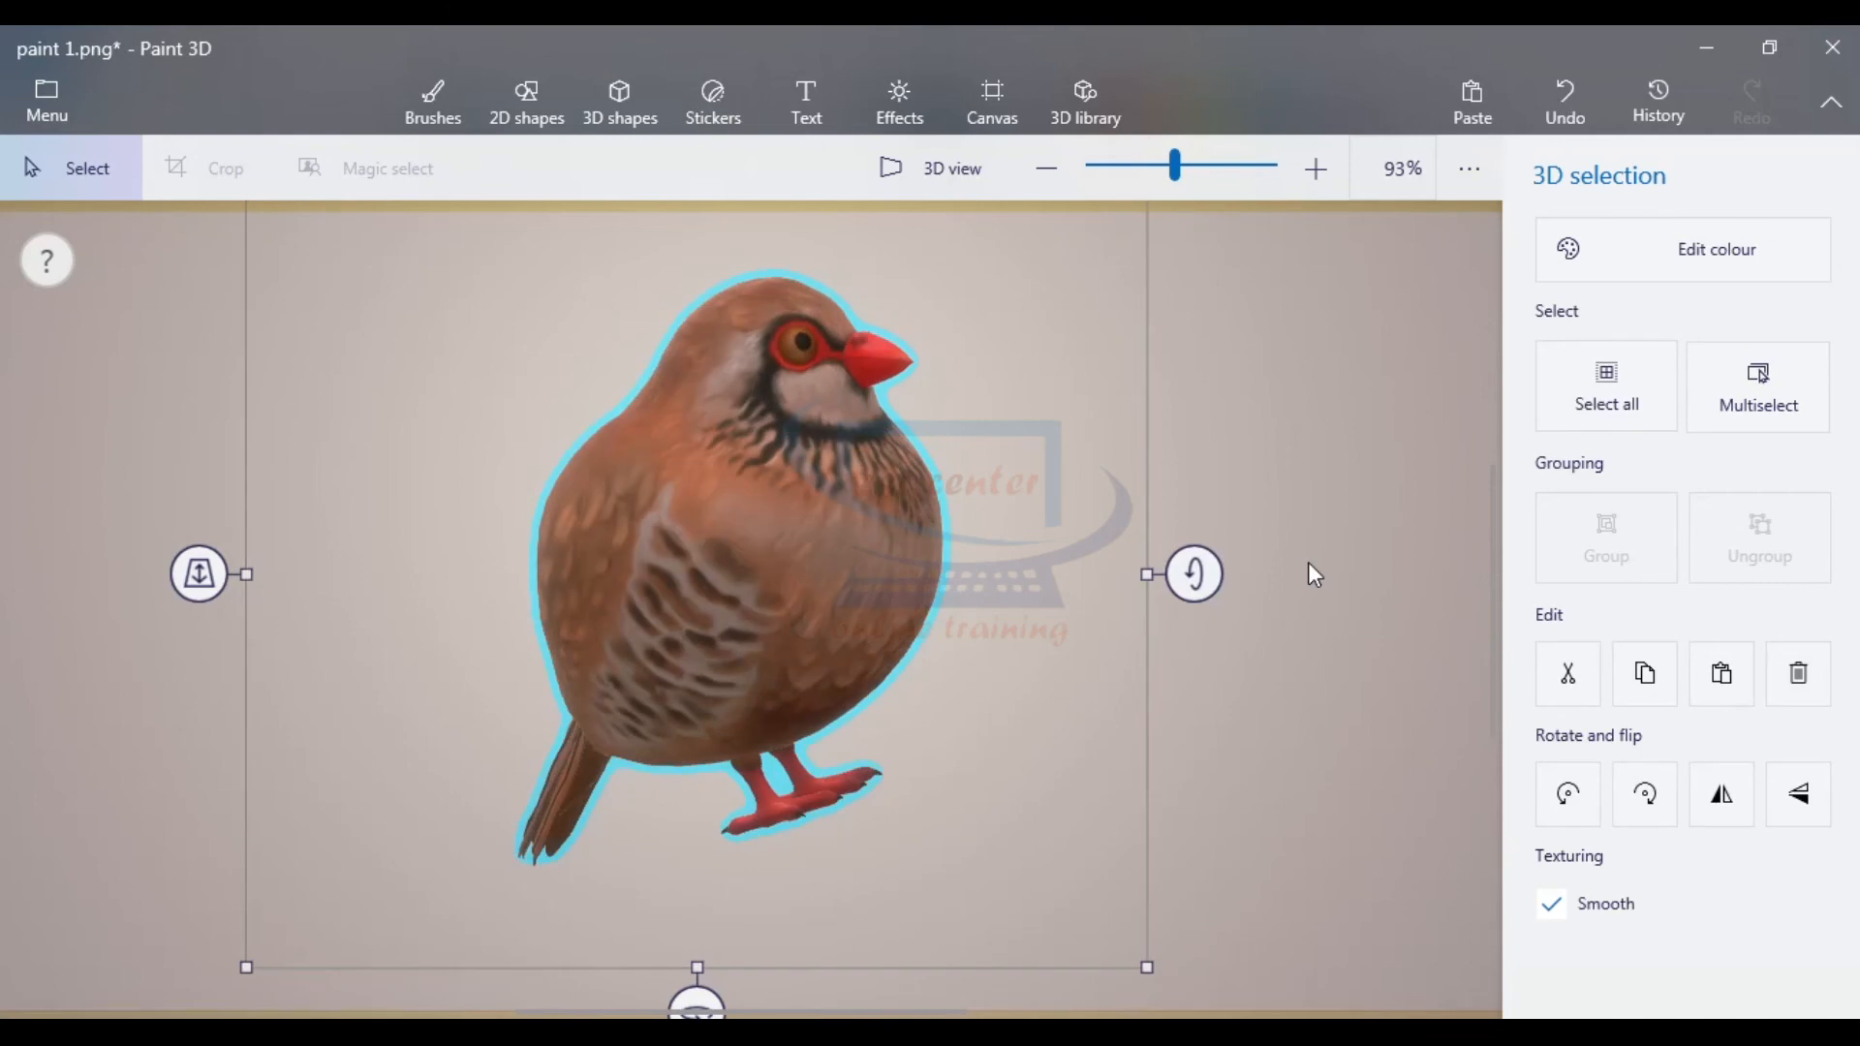
- Reopen the 3D library and begin a new model search
left_click(1092, 92)
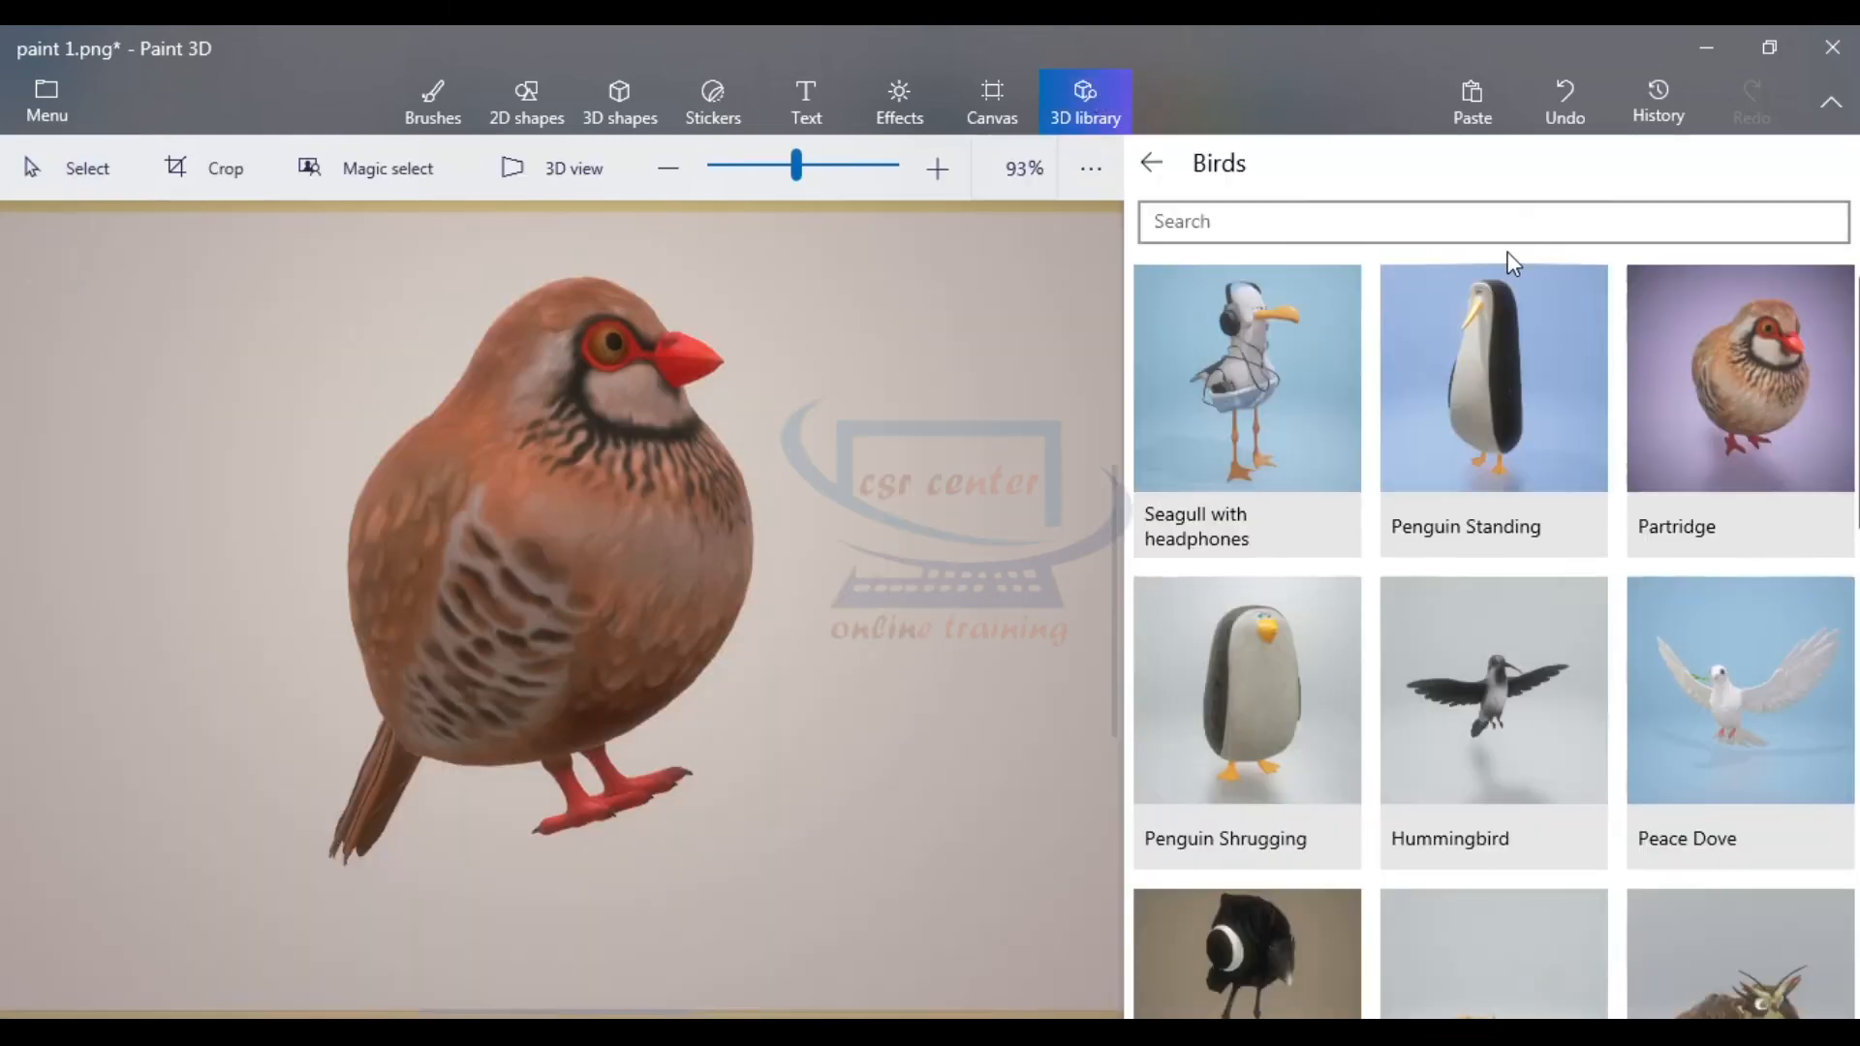
left_click(1368, 231)
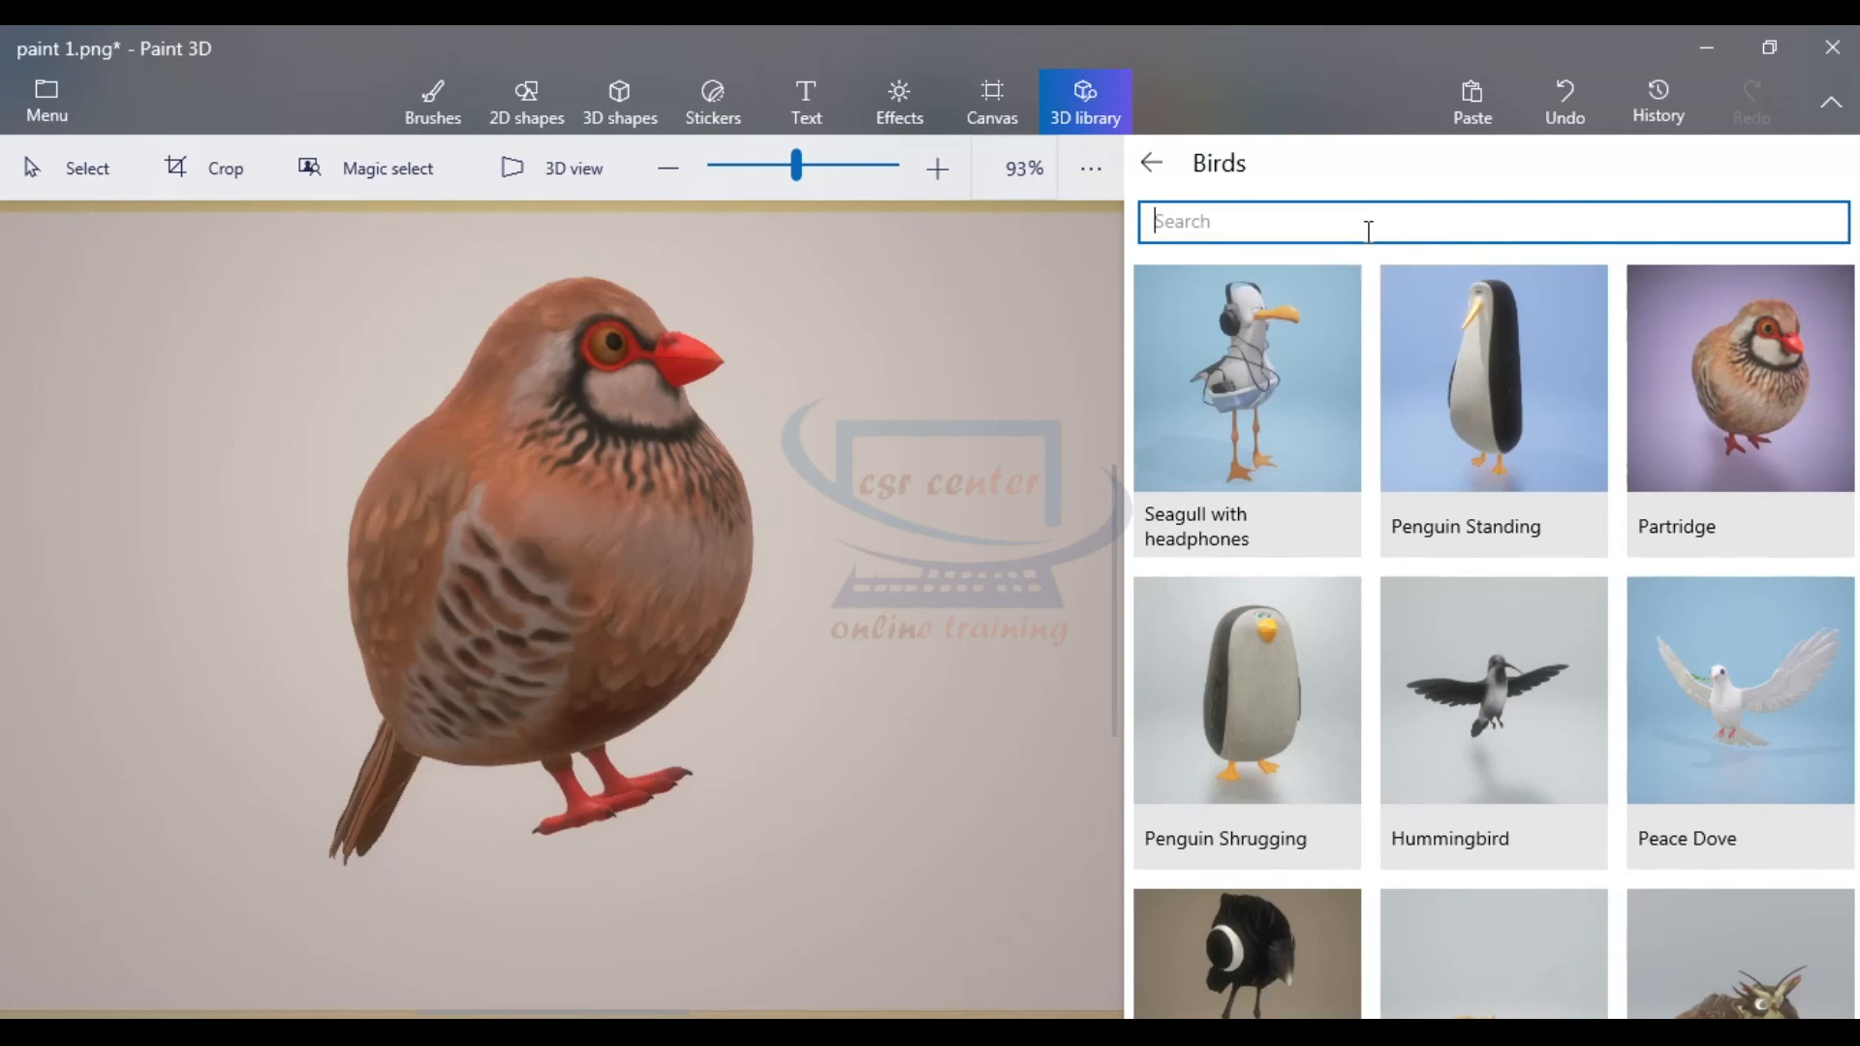